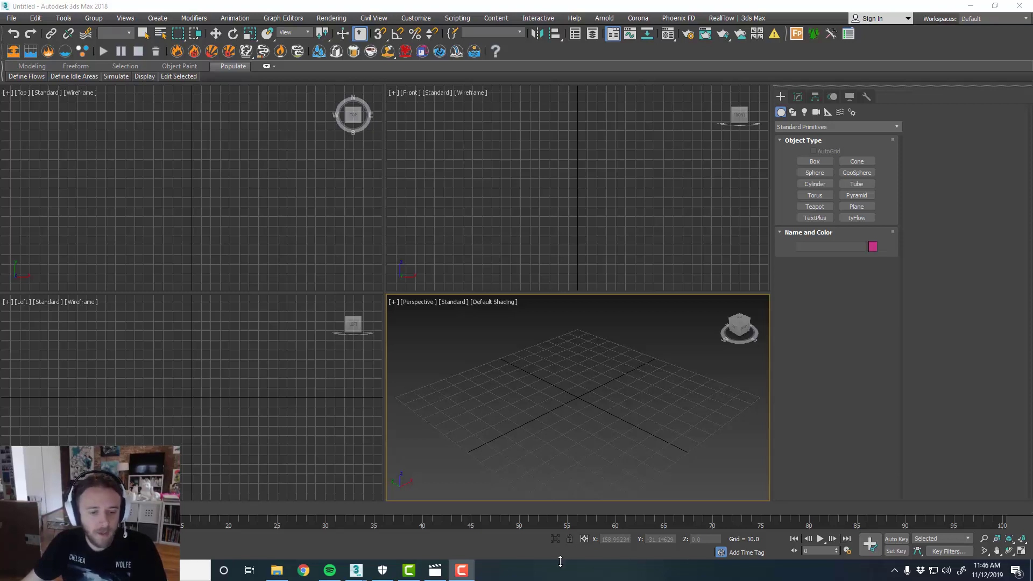
Review the CupCake_01 reference video by scrubbing through the frosting growth, and return to the empty 3ds Max scene.
click(436, 570)
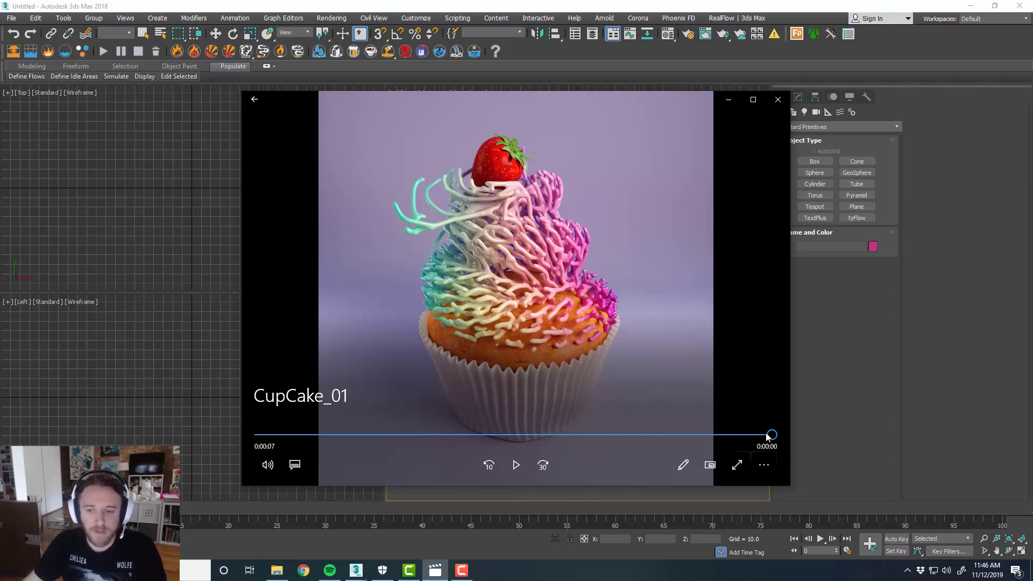
drag(768, 436, 699, 435)
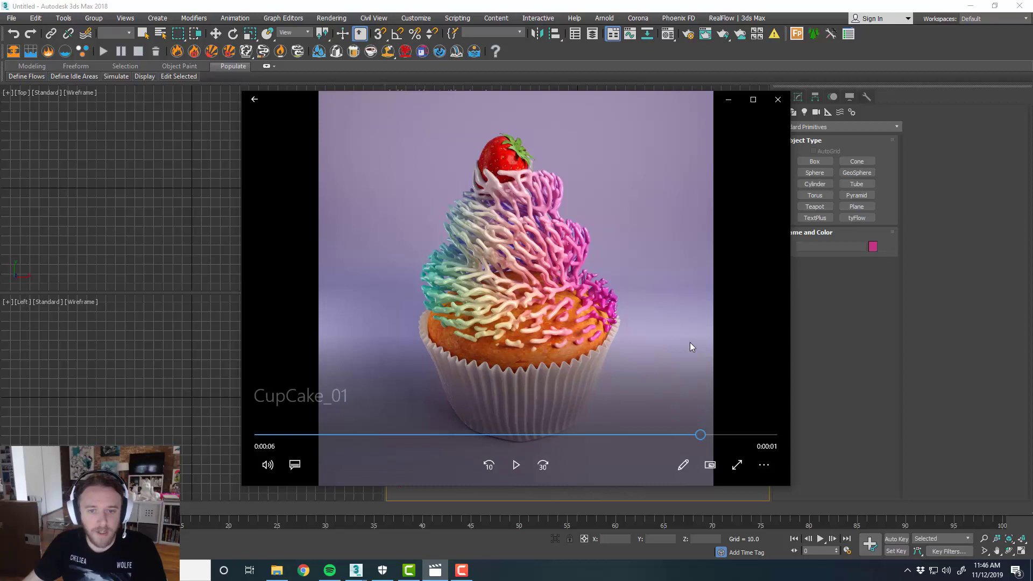
drag(499, 434, 667, 420)
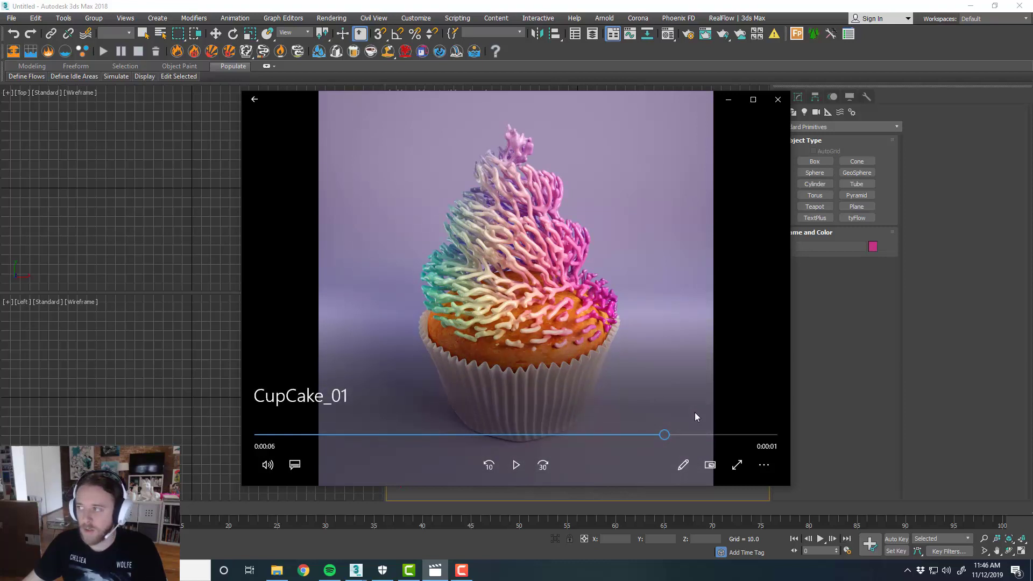
drag(664, 435, 472, 427)
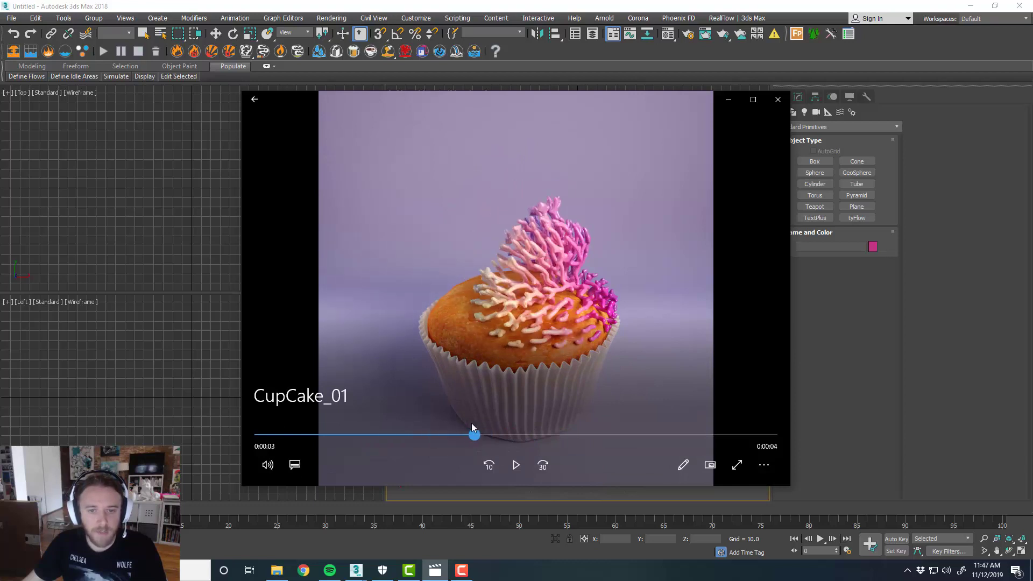
click(730, 102)
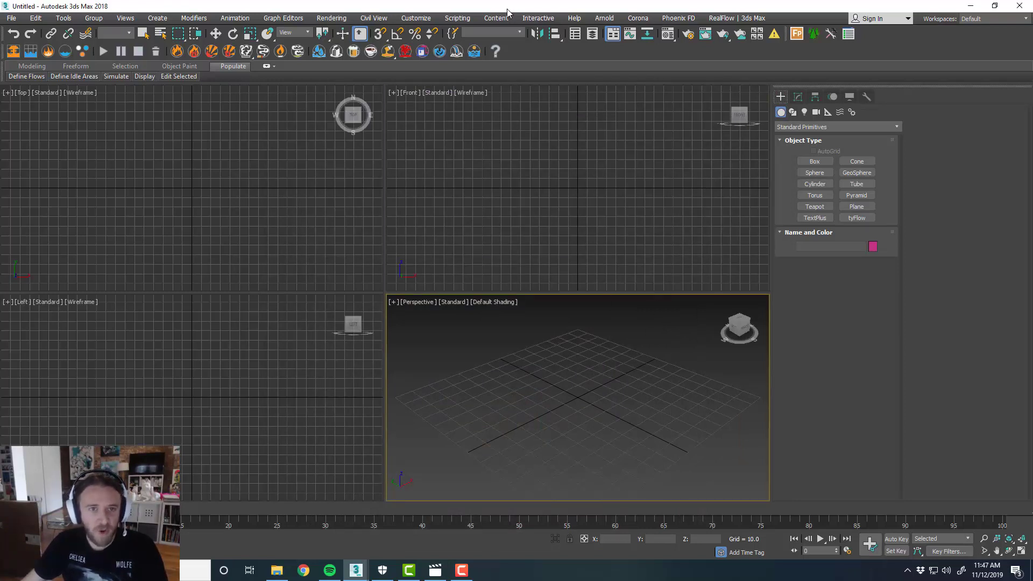
Check the system unit scale in the scene's units setup and accept the settings as they are.
click(459, 18)
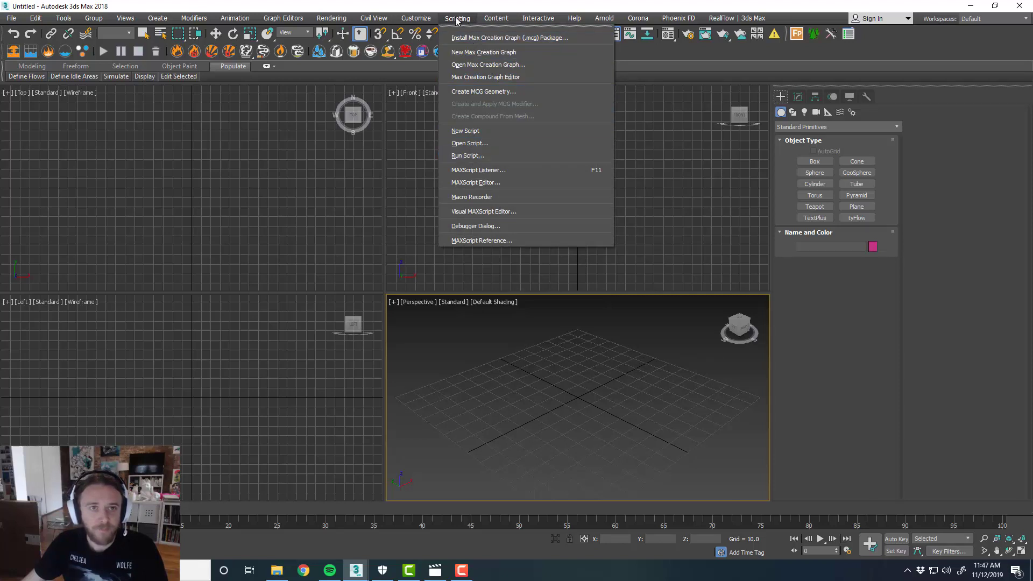
click(416, 19)
click(416, 18)
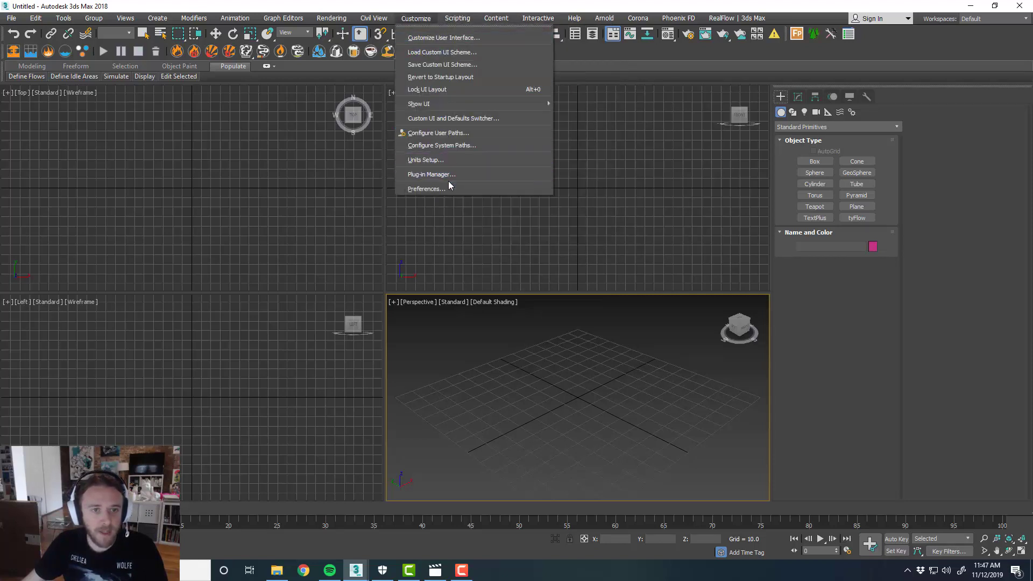
click(452, 160)
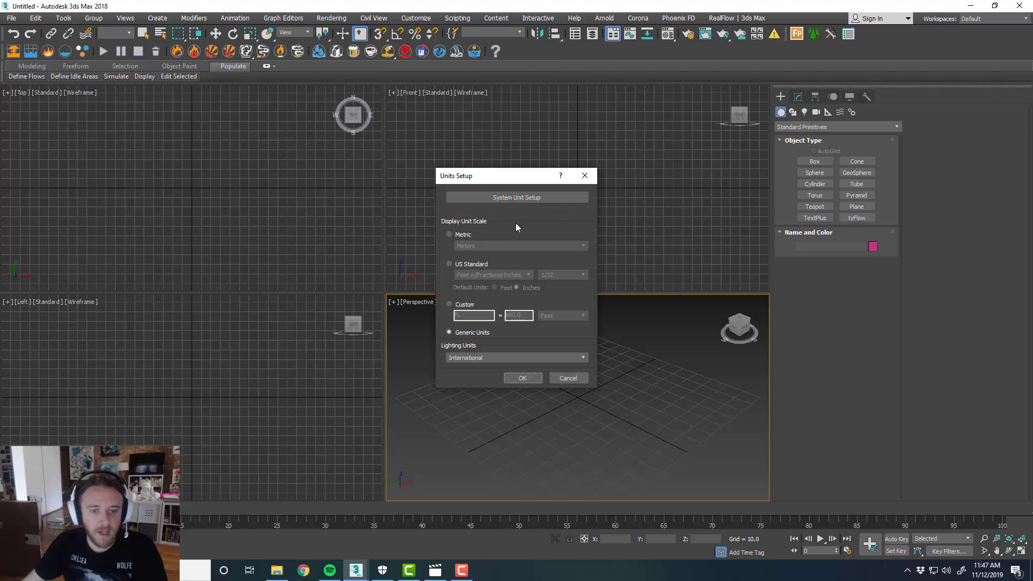
click(517, 198)
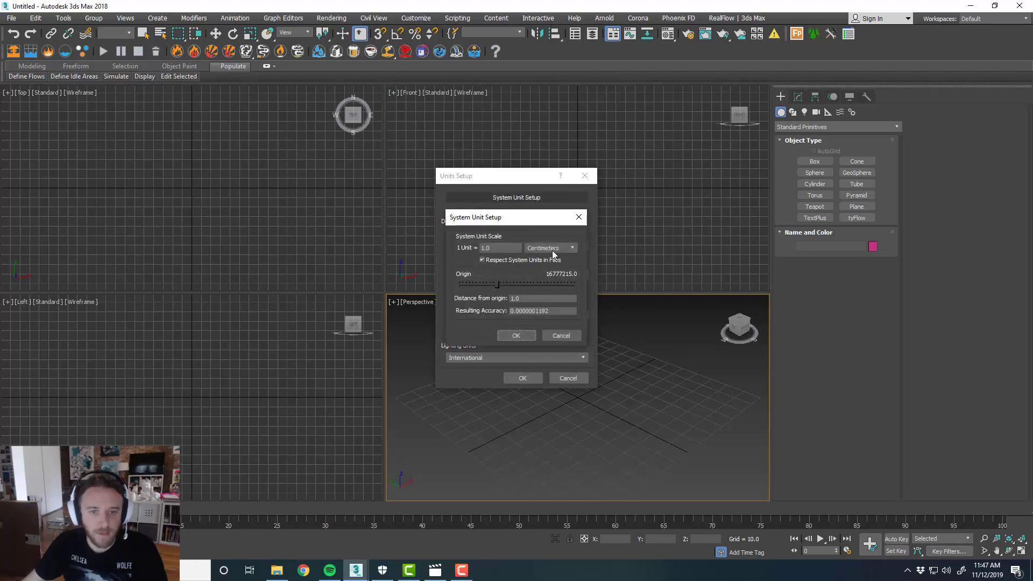
click(515, 336)
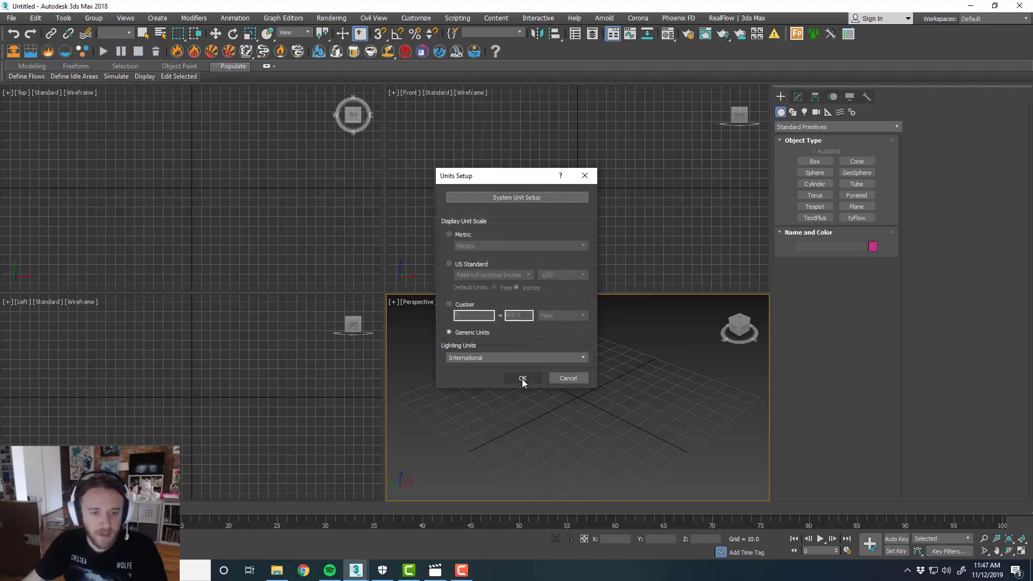
click(522, 378)
Maximize the Perspective viewport and create a box about 106 long, 103 wide and 32 high around the grid centre.
key(alt+w)
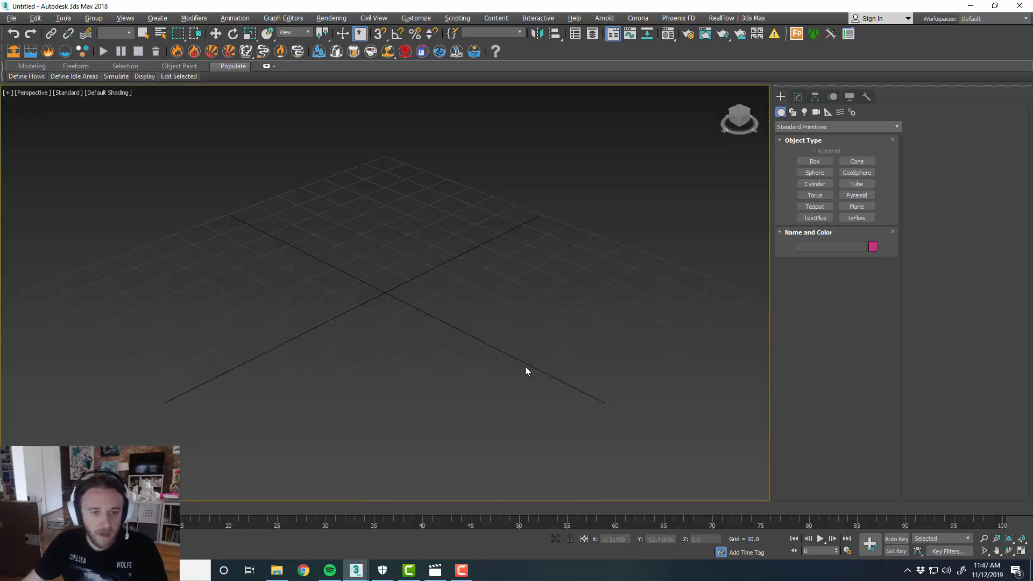
middle_drag(525, 366, 496, 321)
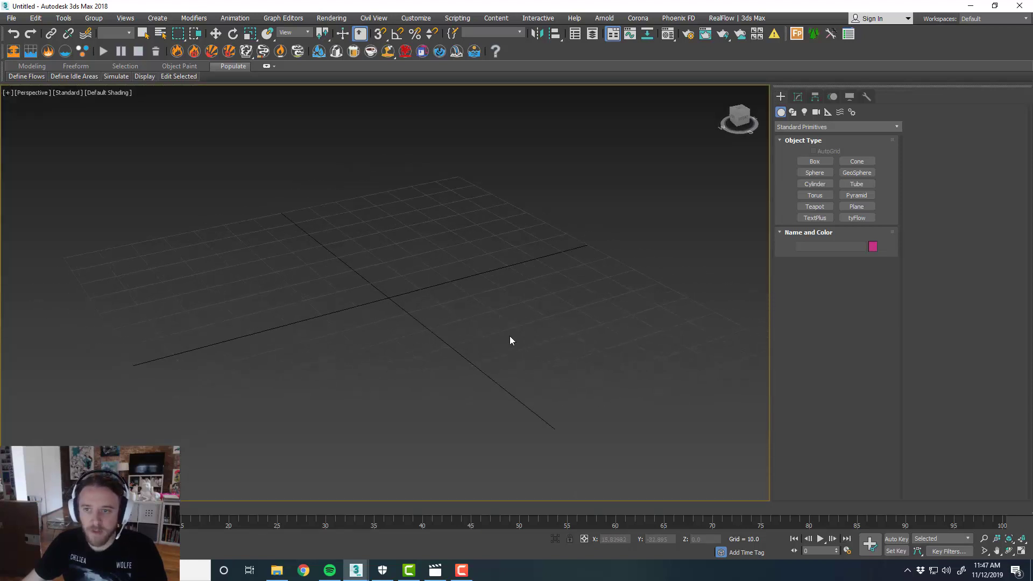
scroll(509, 336, down, 3)
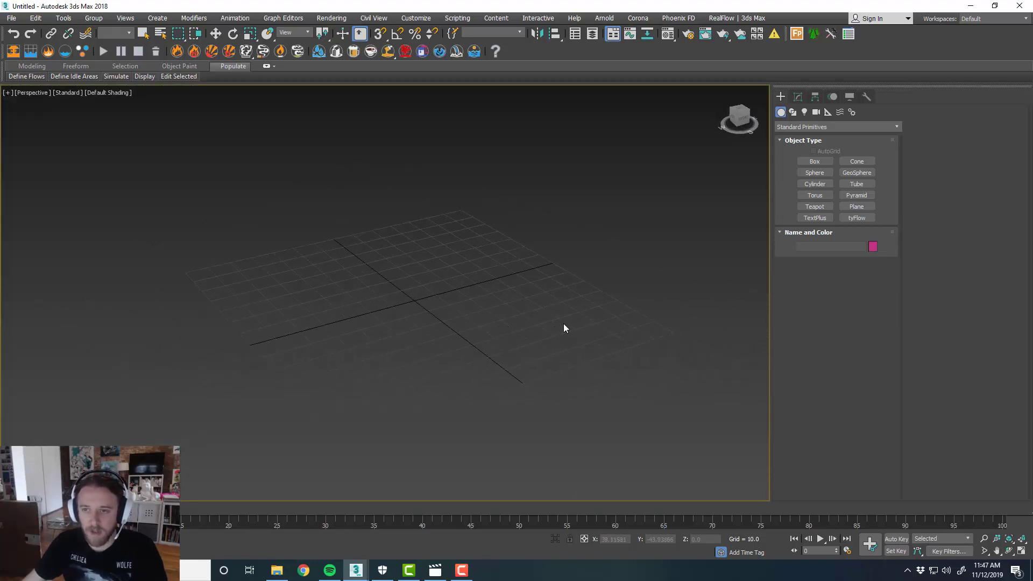
click(815, 161)
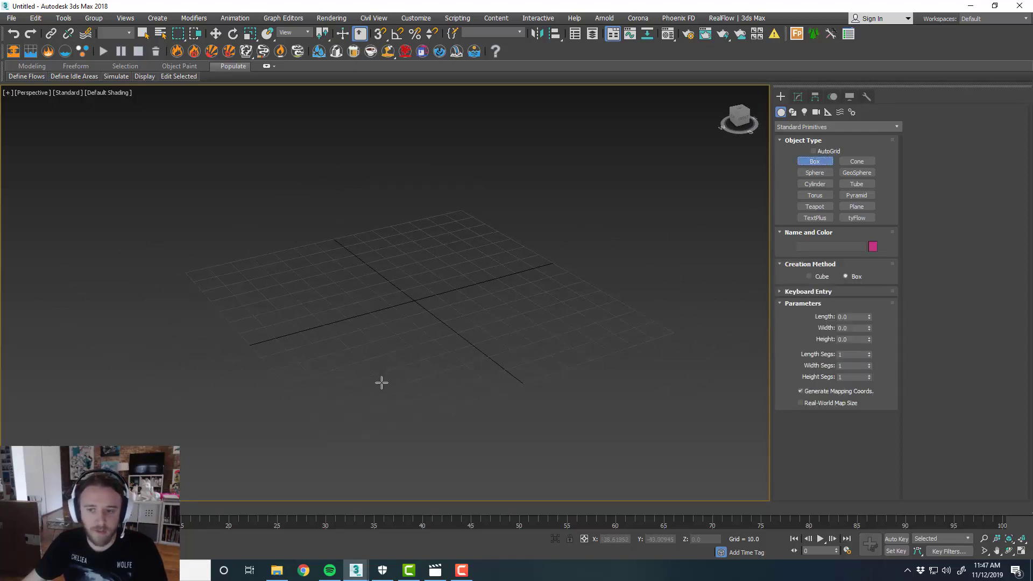
drag(381, 380, 453, 223)
click(470, 127)
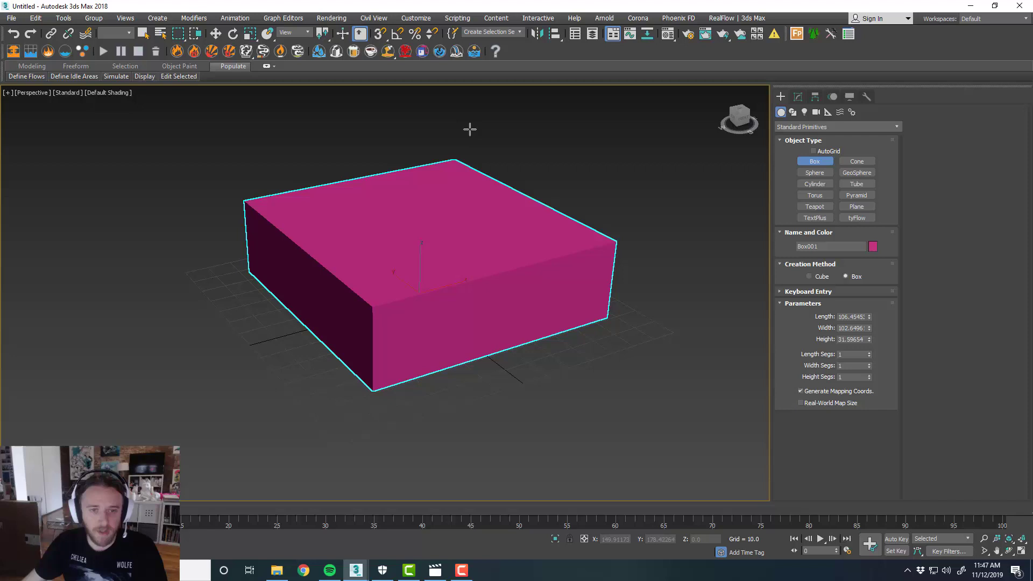
key(w)
middle_drag(551, 256, 561, 274)
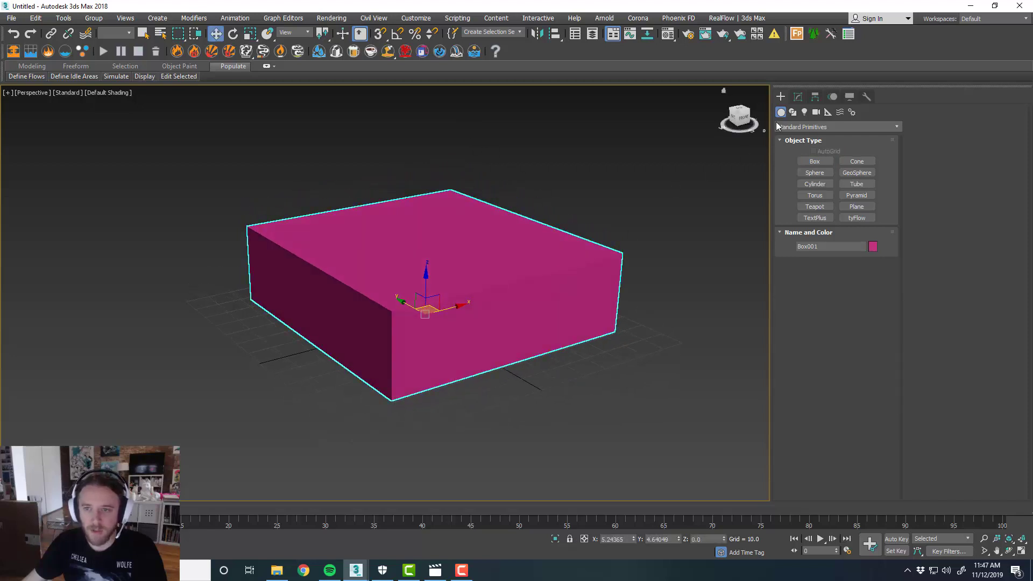
Set the box's length, width and height to 200 each.
click(798, 97)
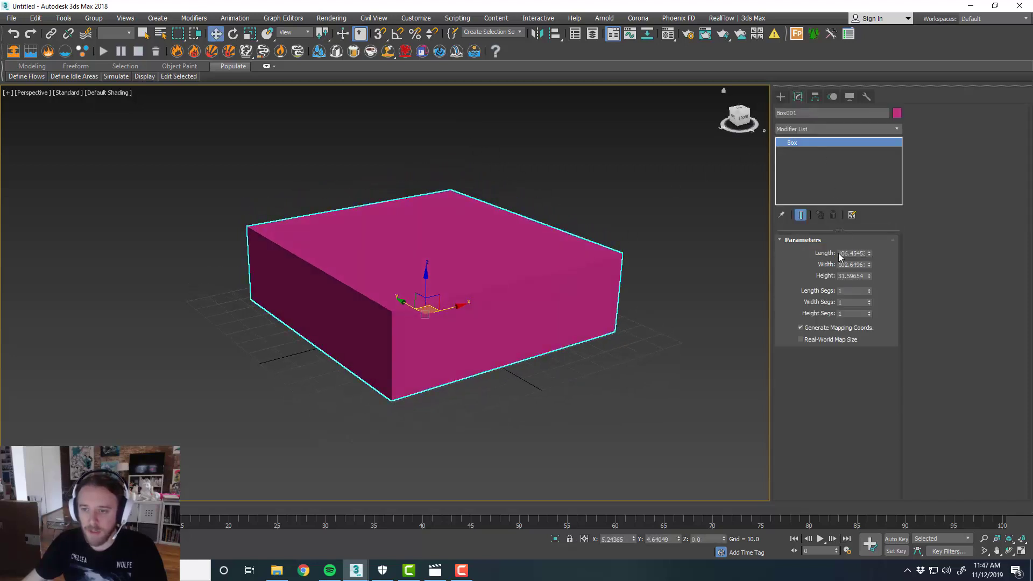
double_click(841, 254)
text(20)
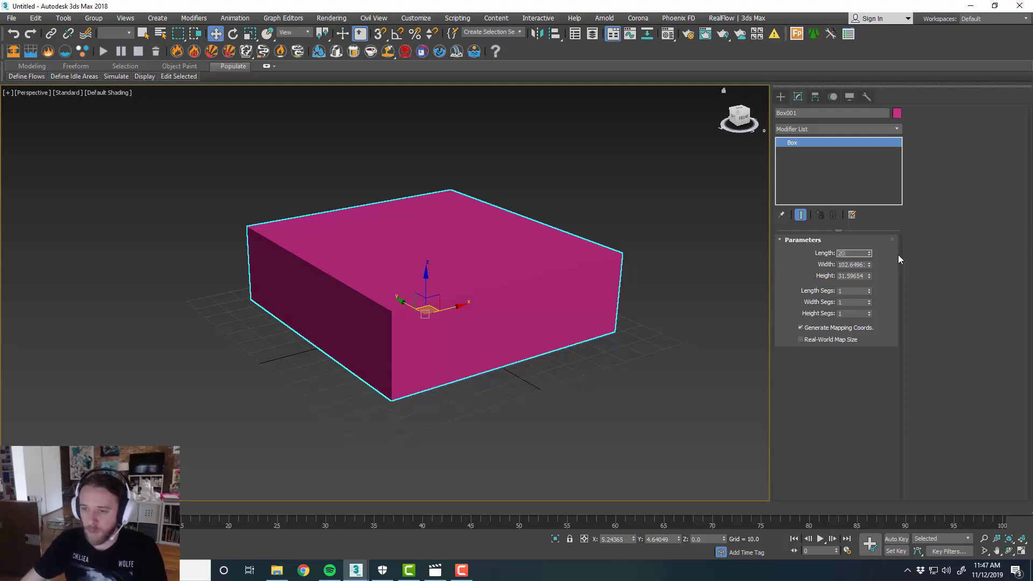
text(0)
key(Tab)
text(200)
key(Tab)
text(200)
key(Tab)
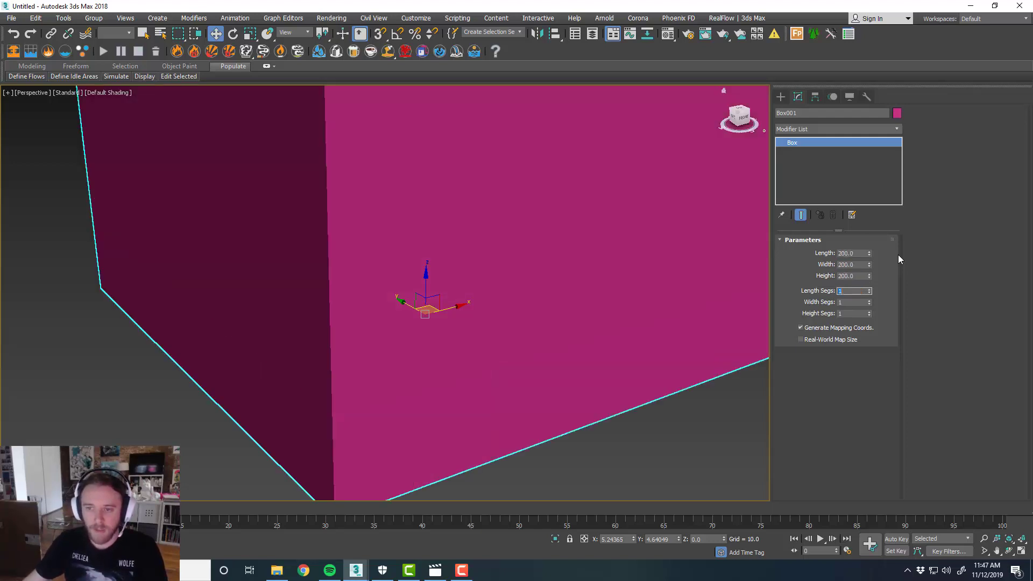
scroll(417, 325, down, 10)
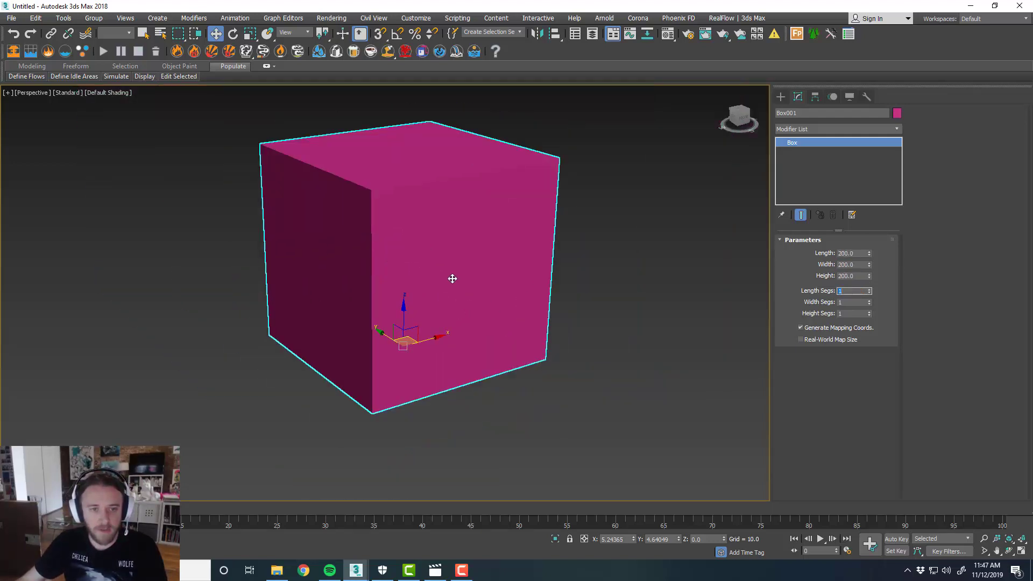
middle_drag(453, 278, 478, 311)
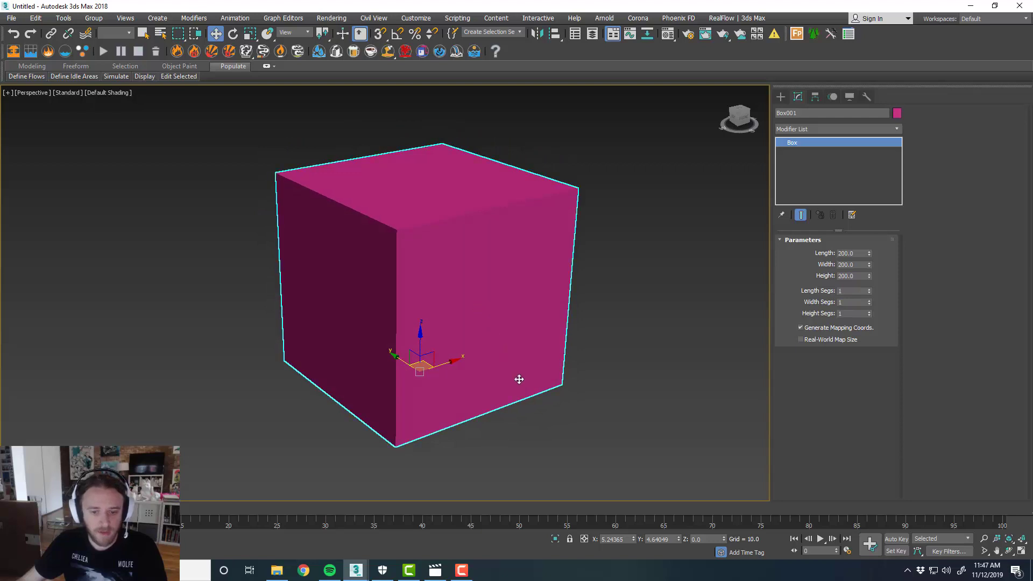
Move the box to X 0 and Y 0 to centre it on the grid.
click(618, 539)
text(0)
key(Tab)
text(0)
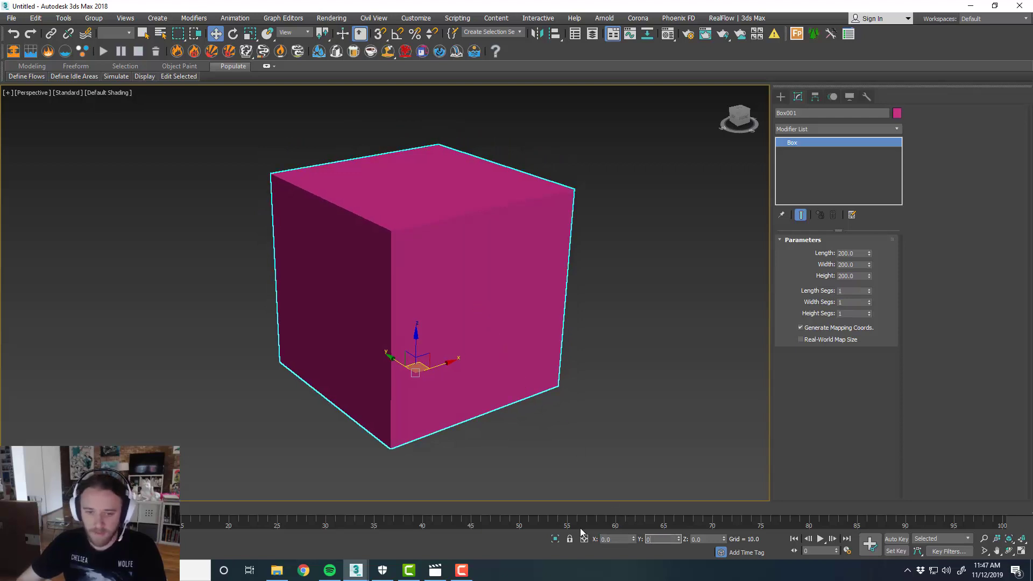
key(Tab)
middle_drag(492, 367, 480, 358)
Make the box non-renderable and turn on Display as Box in its object properties.
right_click(455, 286)
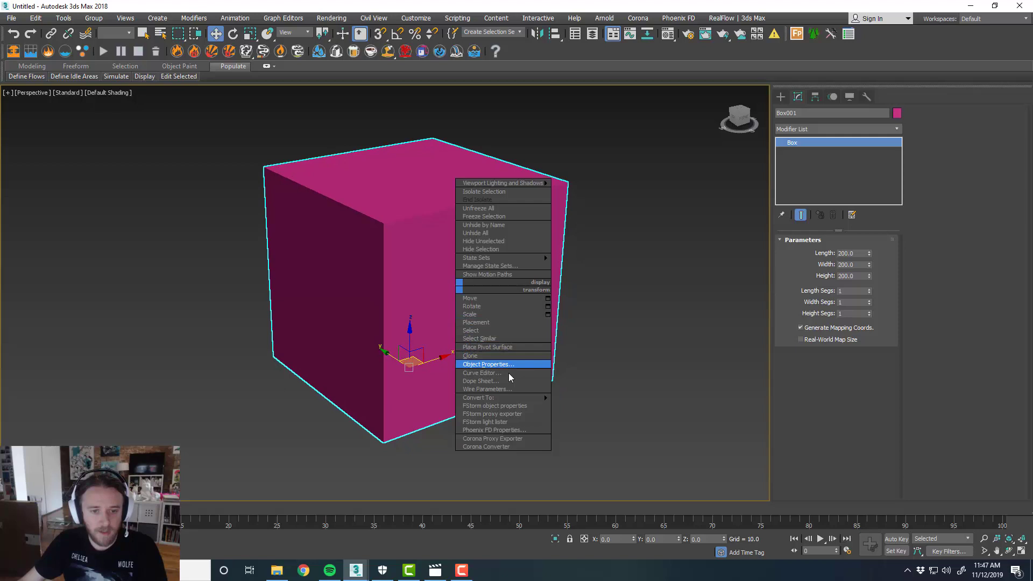
click(512, 364)
click(524, 265)
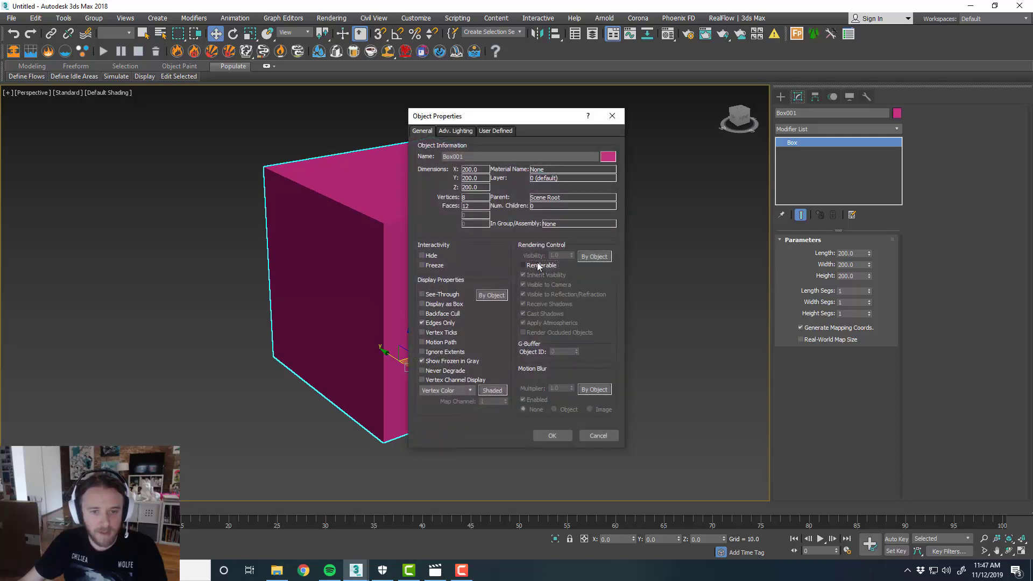
click(451, 304)
click(552, 435)
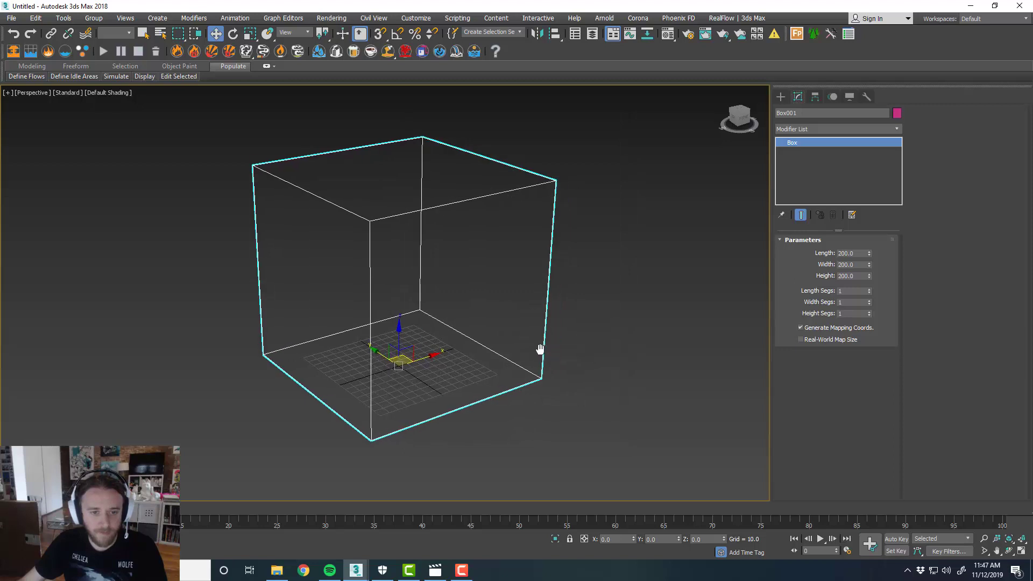
Place a tyFlow object in the Perspective viewport beside the box.
middle_drag(572, 354, 521, 350)
click(781, 98)
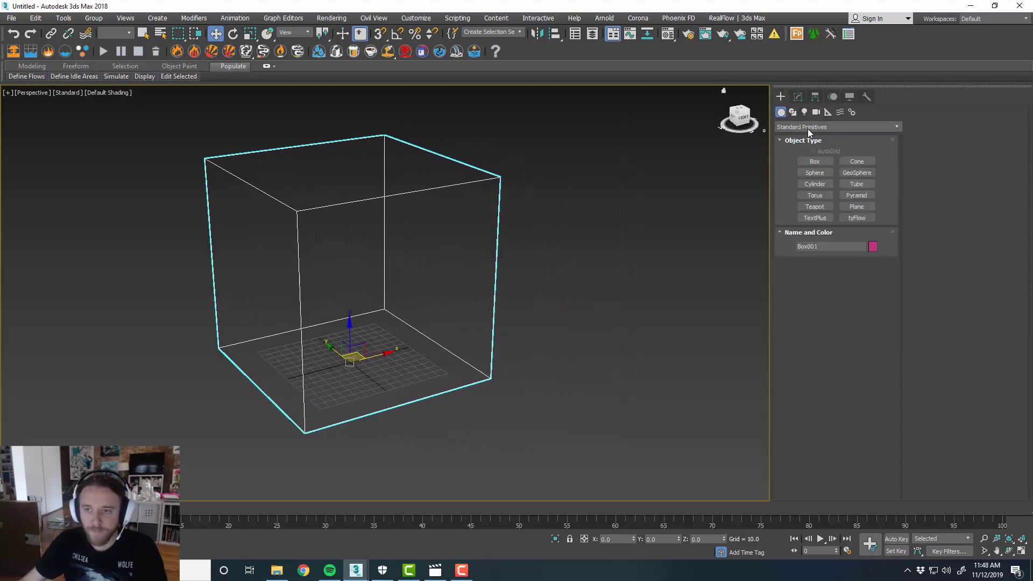
click(857, 217)
click(528, 312)
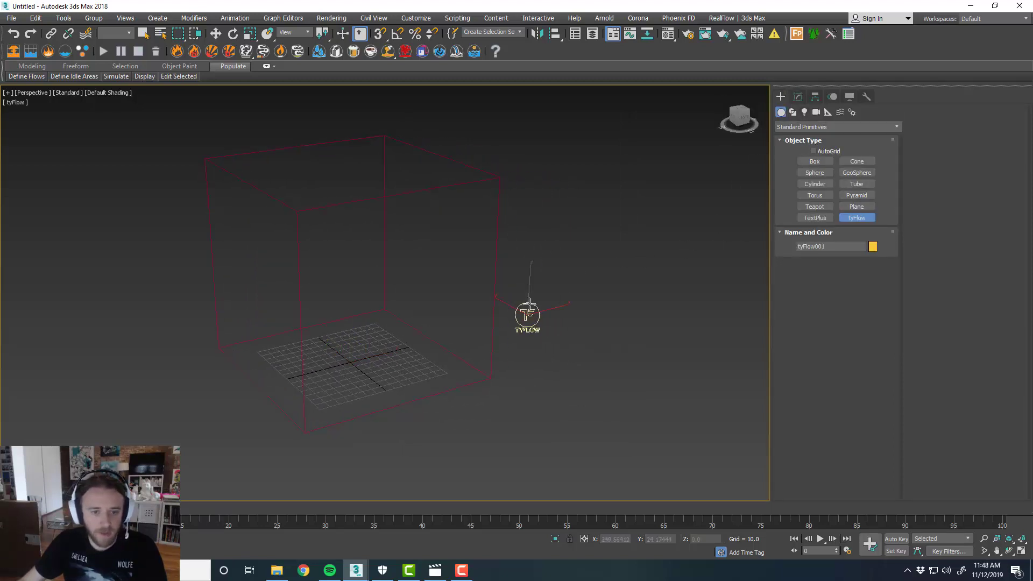
key(w)
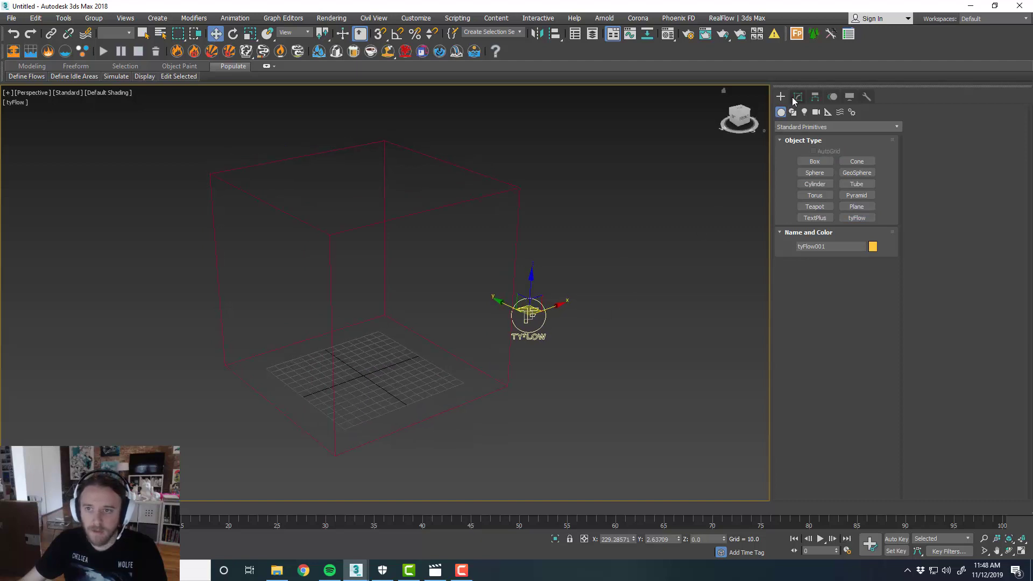
Open the editor of the tyFlow object, and move and enlarge it so the operator list shows in full beside the box.
click(798, 97)
click(837, 264)
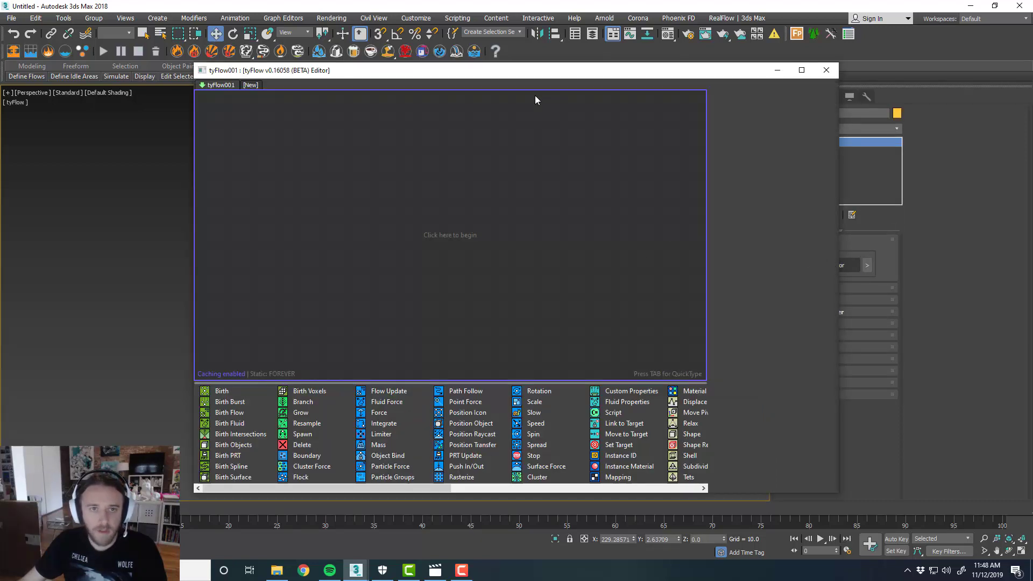
drag(536, 70, 735, 25)
drag(668, 500, 668, 556)
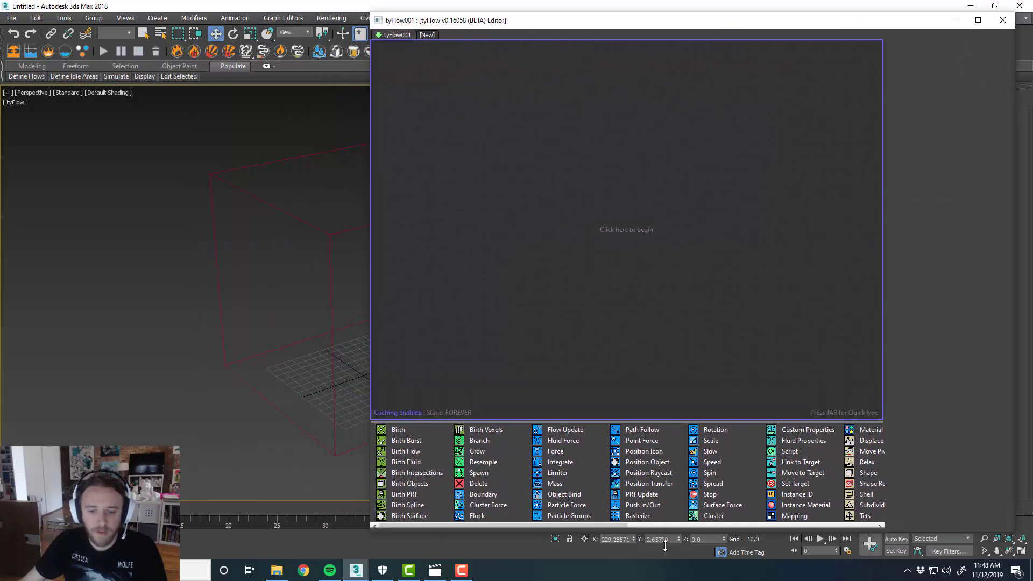
drag(669, 386, 669, 379)
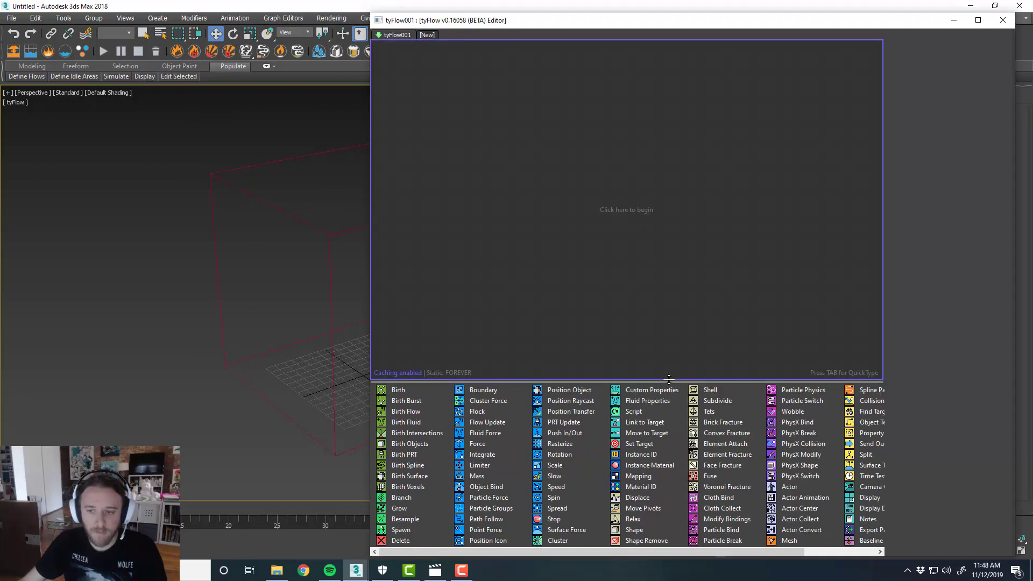
drag(372, 320, 346, 318)
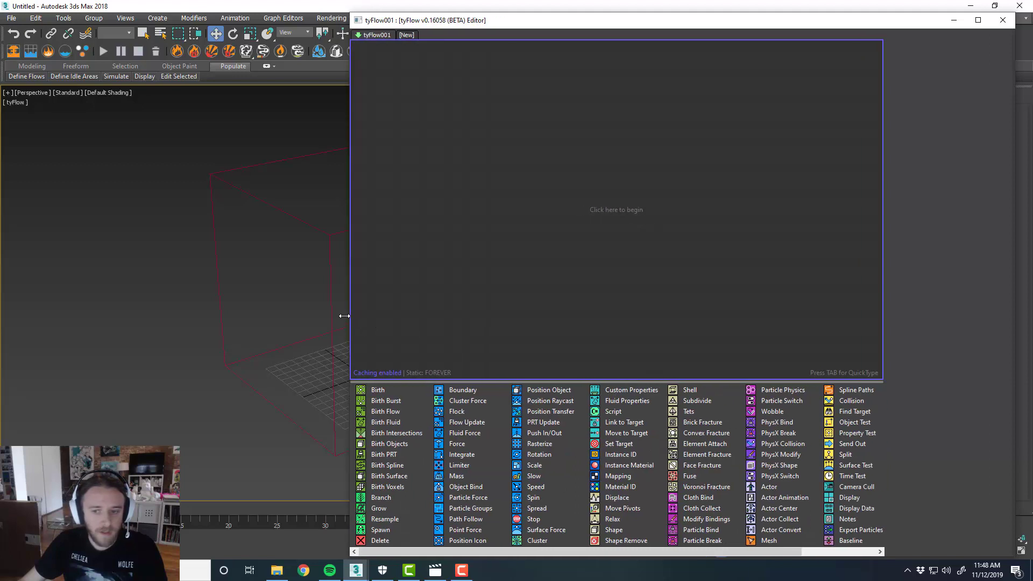
middle_drag(263, 299, 175, 290)
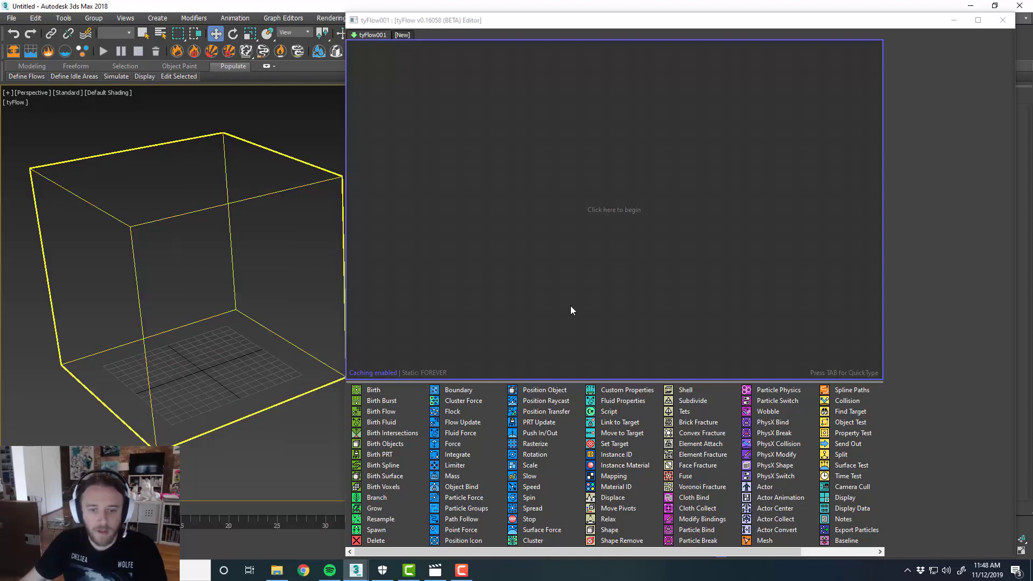
Create a new event with a Birth operator, ending at frame 0 with a total of 20000 particles.
drag(372, 389, 517, 121)
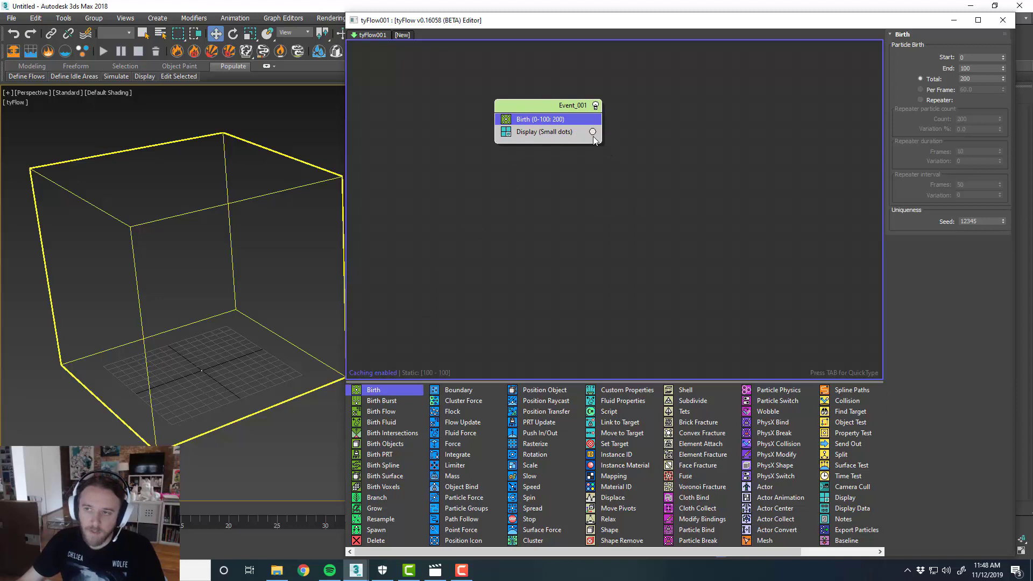
double_click(977, 68)
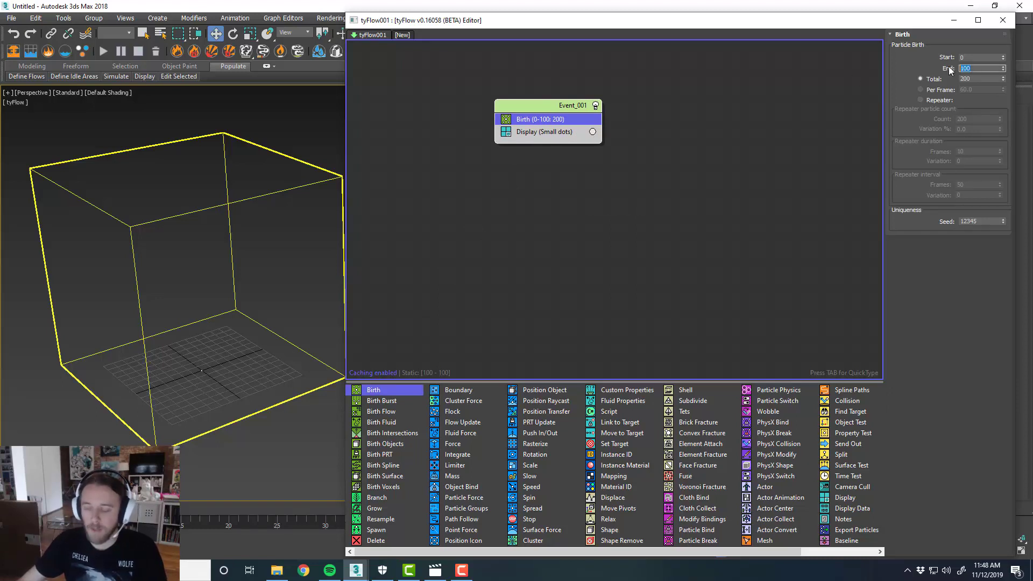
text(0)
key(Tab)
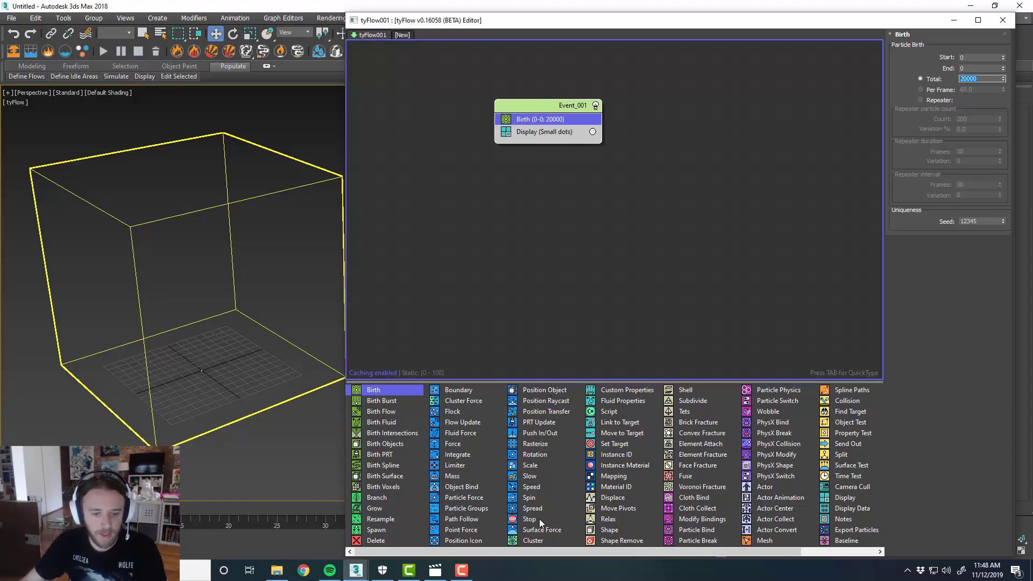
Add a Position Object operator below the Birth, set its location to Volume, and pick the box as its object.
drag(541, 393, 554, 130)
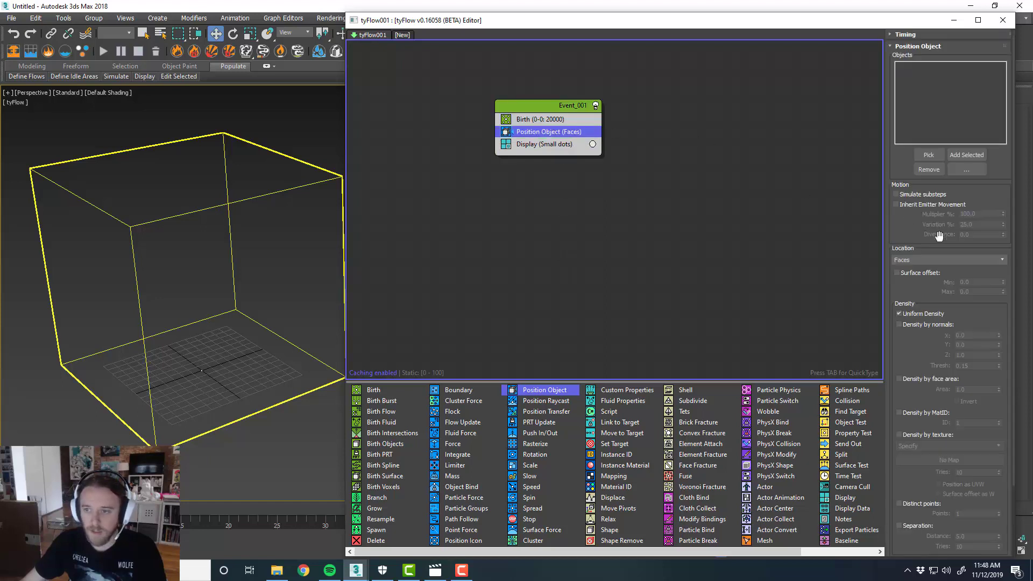
click(939, 259)
click(925, 384)
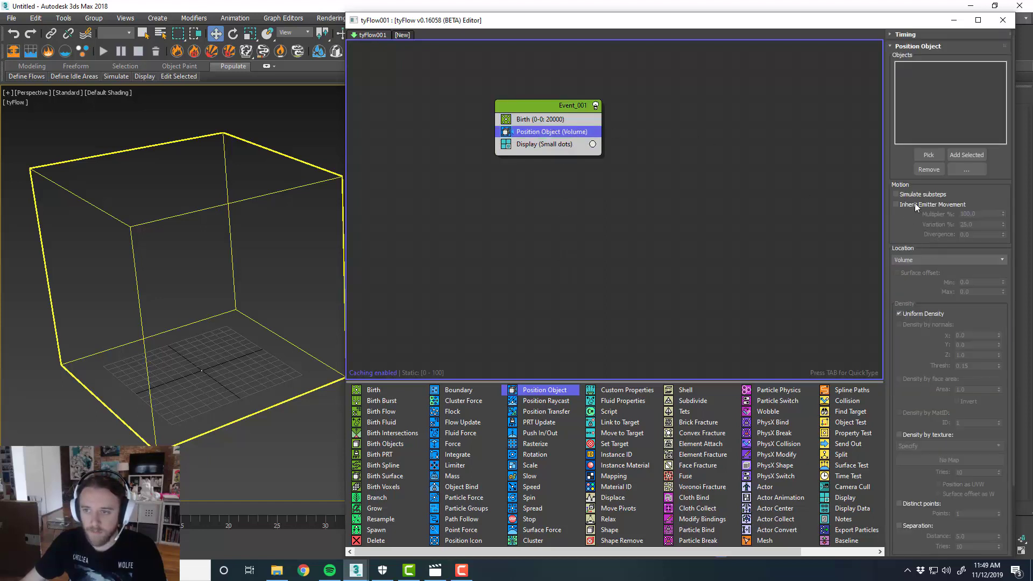
click(929, 155)
click(297, 212)
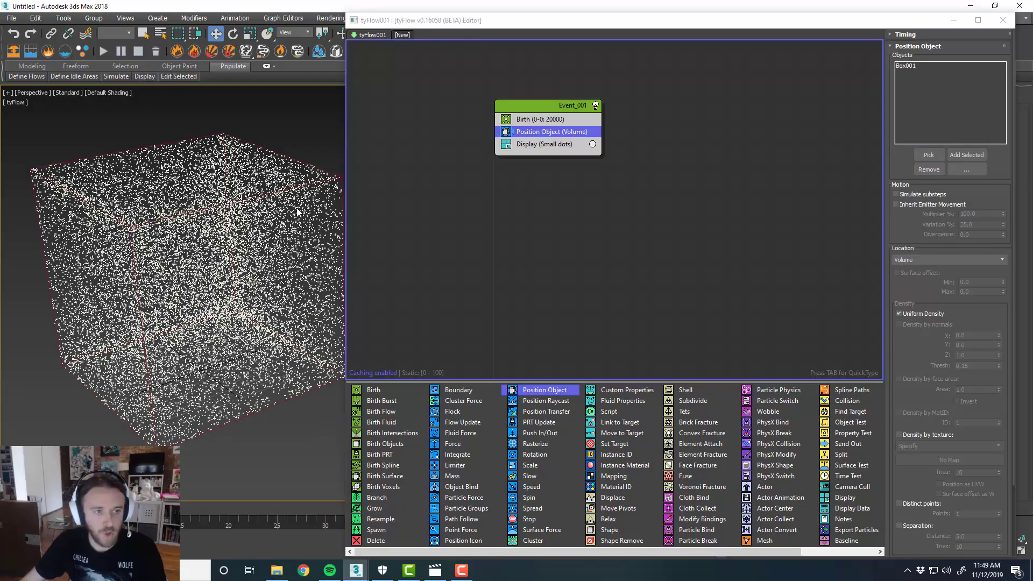
Disable the Display operator in the first event and shift the editor slightly clear of the box.
scroll(210, 292, up, 5)
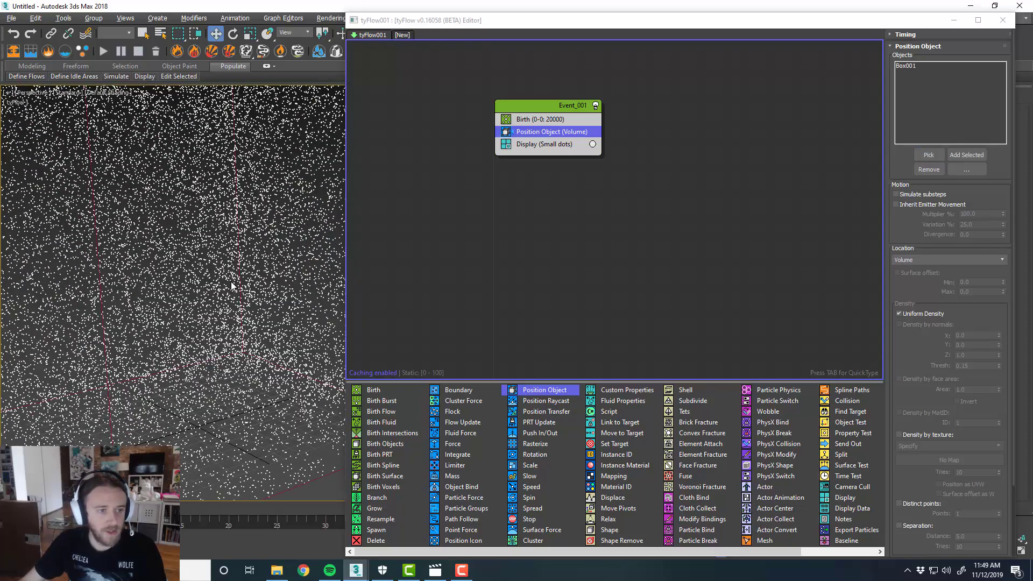
scroll(231, 285, down, 5)
alt+middle_drag(231, 286, 240, 273)
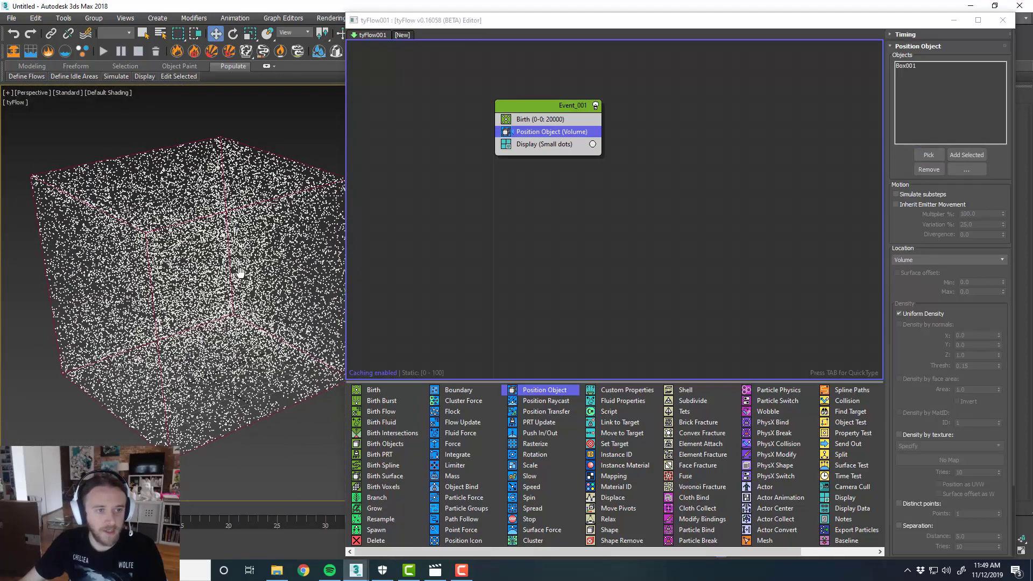
scroll(240, 273, down, 5)
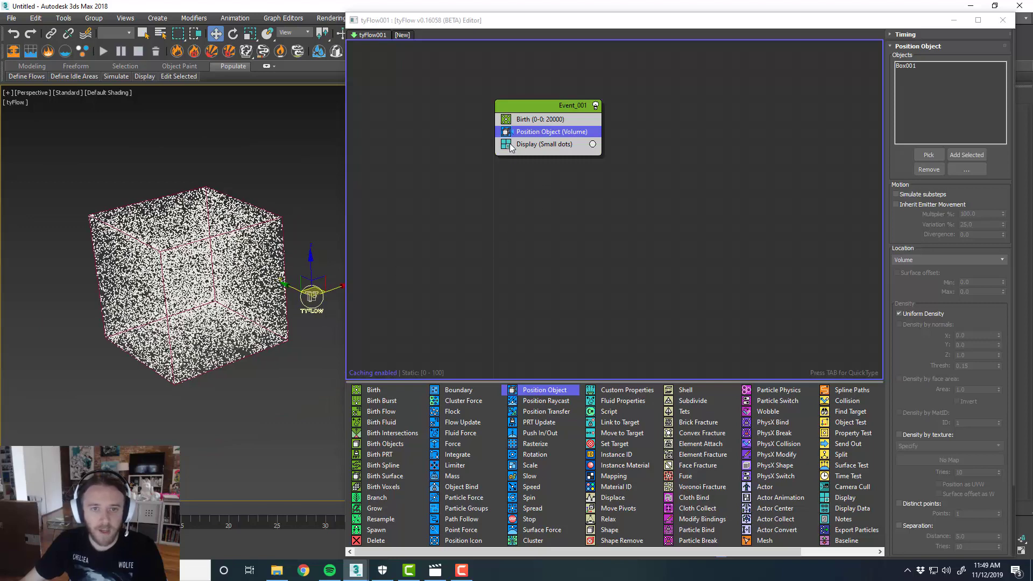
click(507, 144)
click(583, 233)
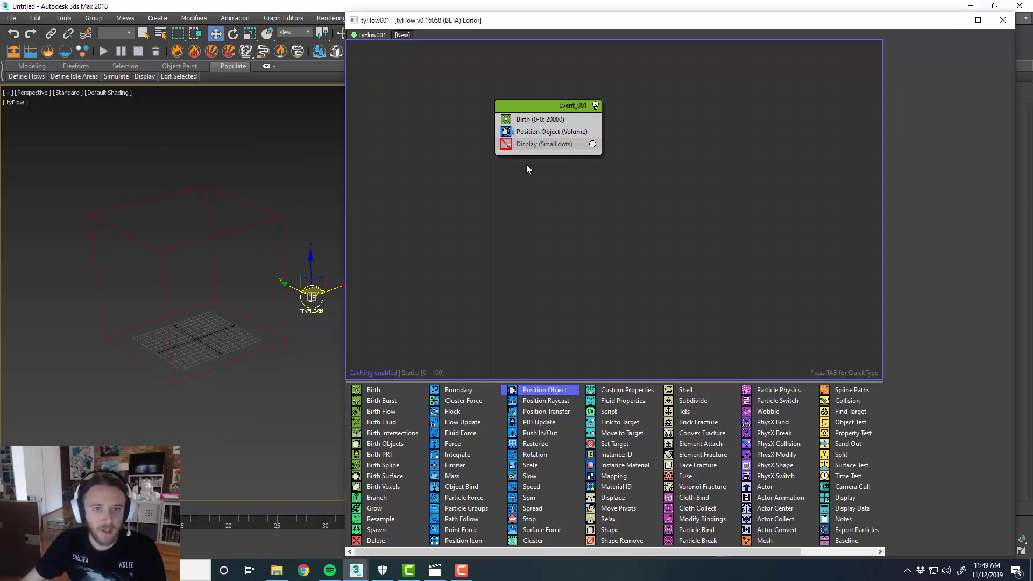
drag(622, 31, 629, 28)
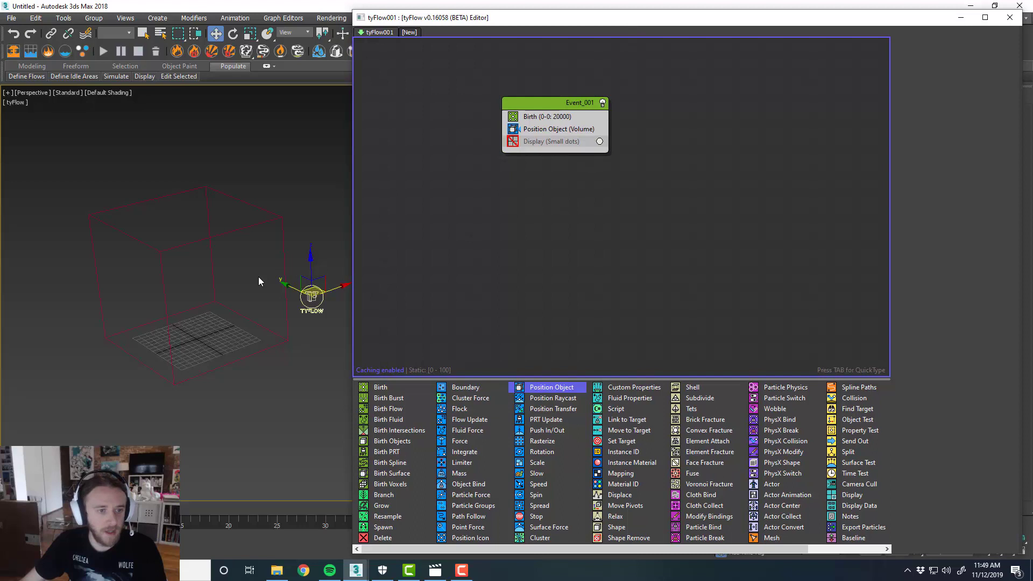
middle_drag(259, 277, 251, 276)
click(565, 297)
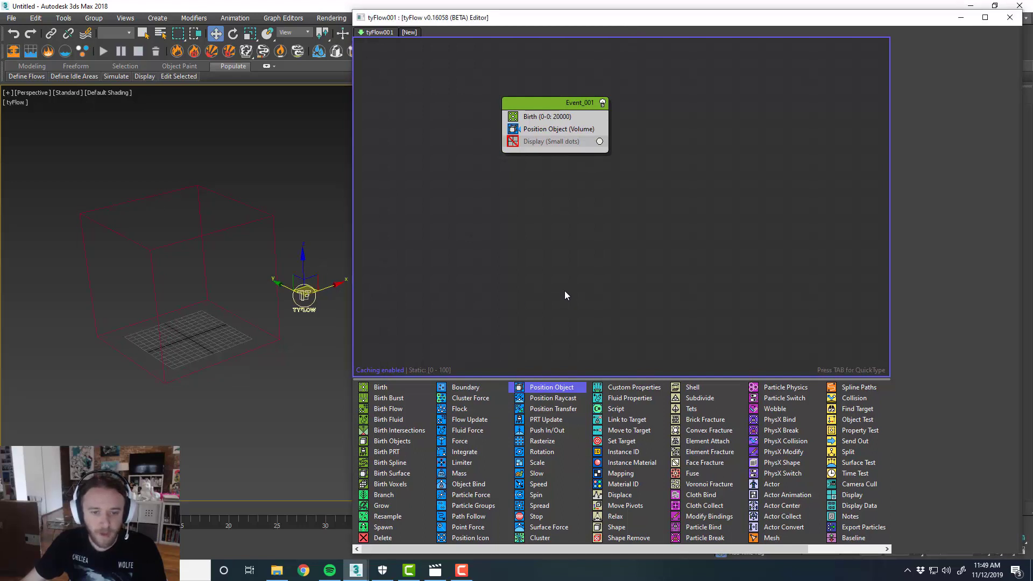
Create a second event with a Birth operator, ending at frame 0 with a total of 1 particle.
drag(375, 392, 537, 188)
middle_drag(661, 245, 645, 250)
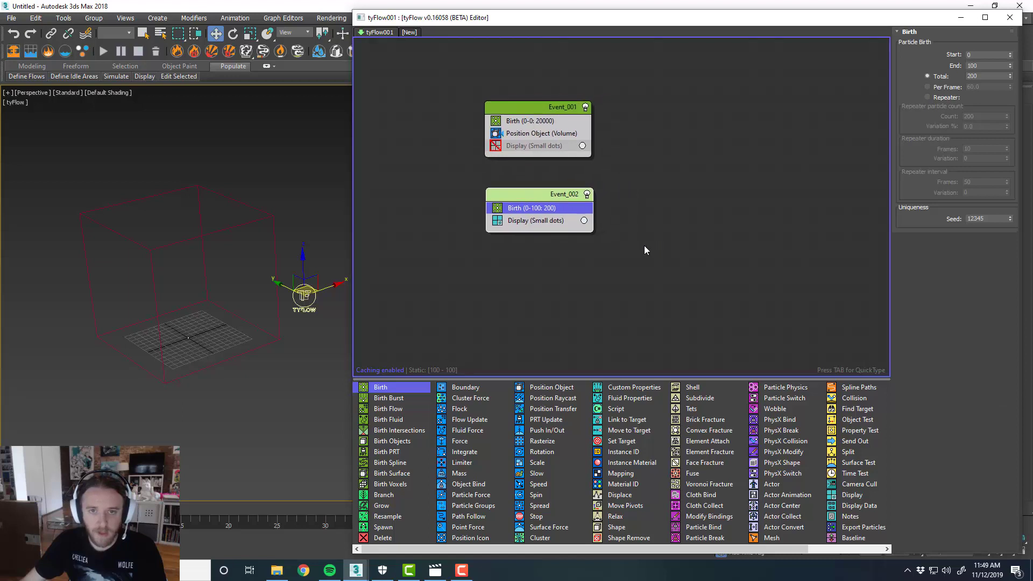
double_click(980, 65)
text(0)
key(Tab)
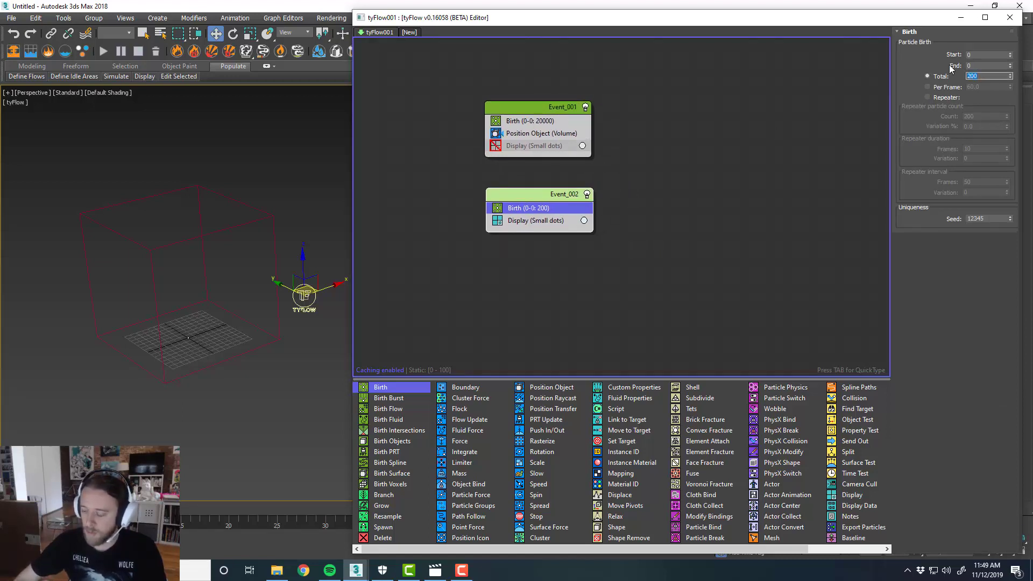
text(1)
key(Tab)
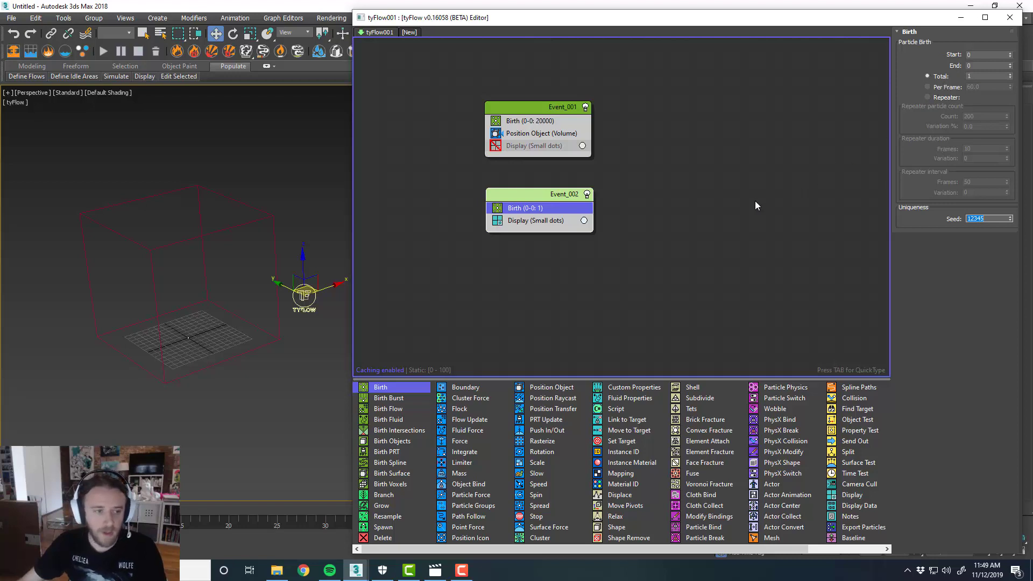
Add a Position Icon operator between Birth and Display in the second event.
scroll(199, 338, up, 6)
scroll(202, 343, down, 6)
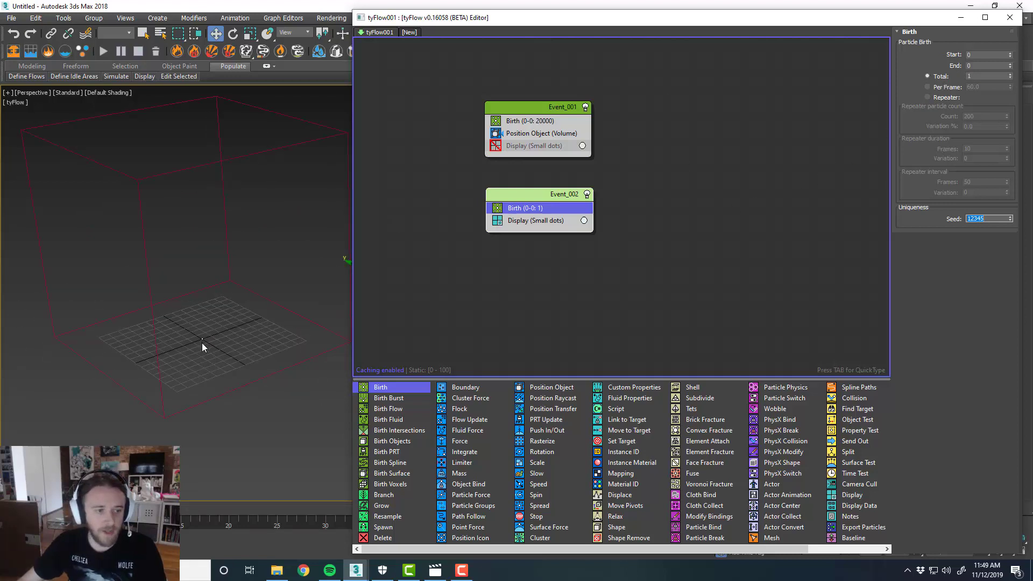
scroll(216, 338, up, 3)
scroll(216, 337, down, 3)
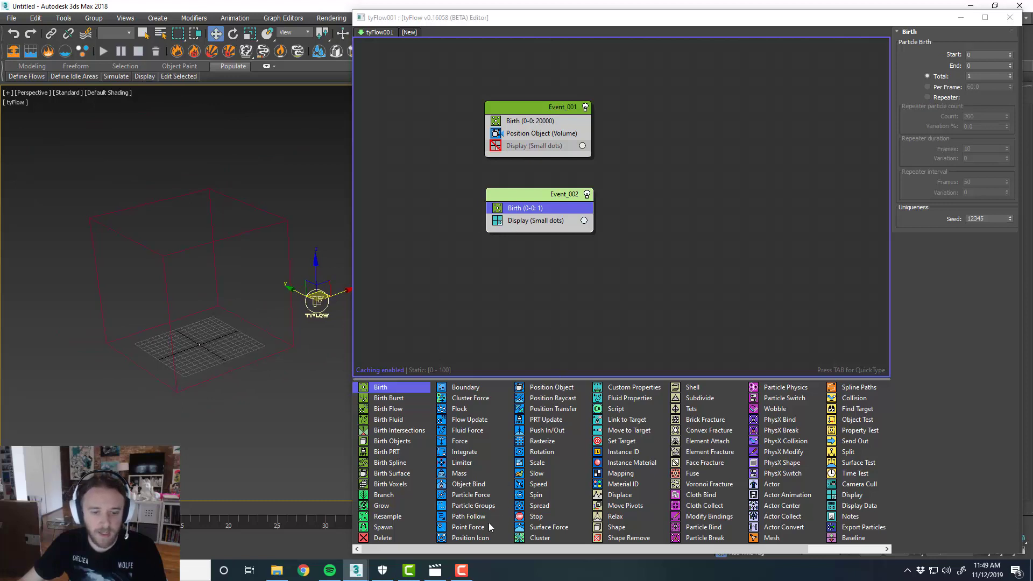
drag(485, 540, 564, 295)
drag(560, 214, 560, 215)
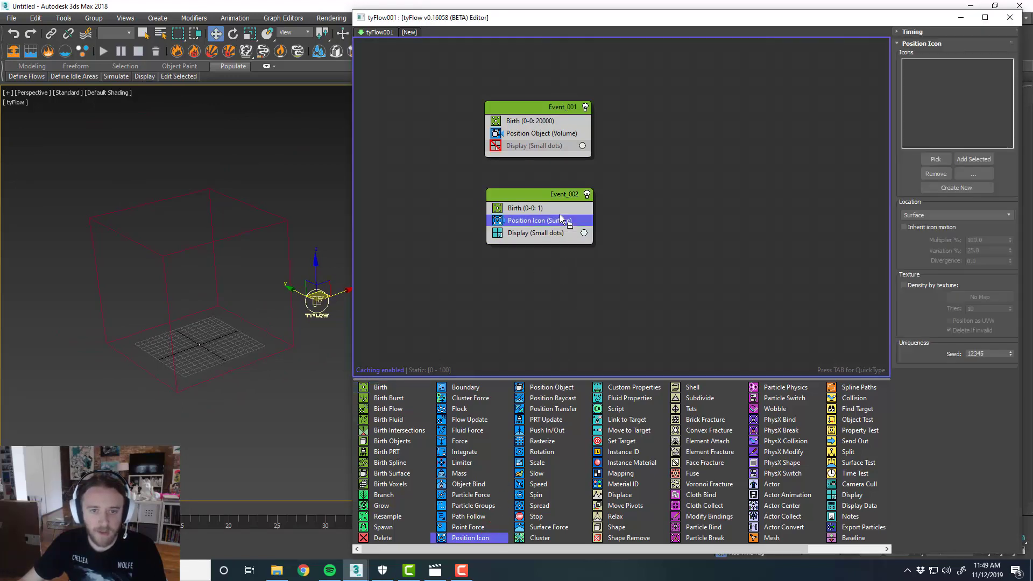
Move the editor off the viewport and create a rectangular tyIcon helper about 17 by 15 units on the grid.
drag(557, 17, 1032, 45)
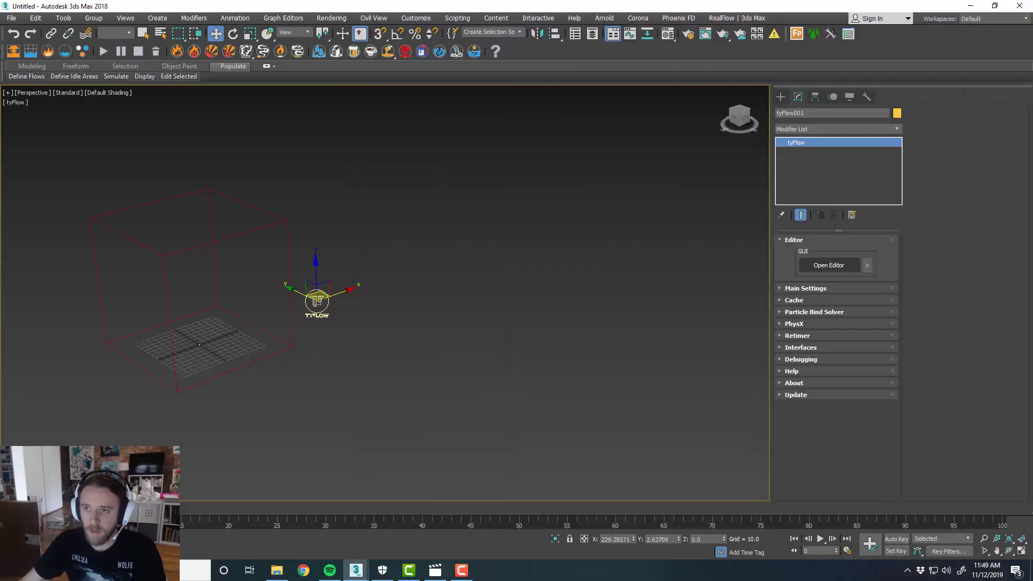
click(781, 98)
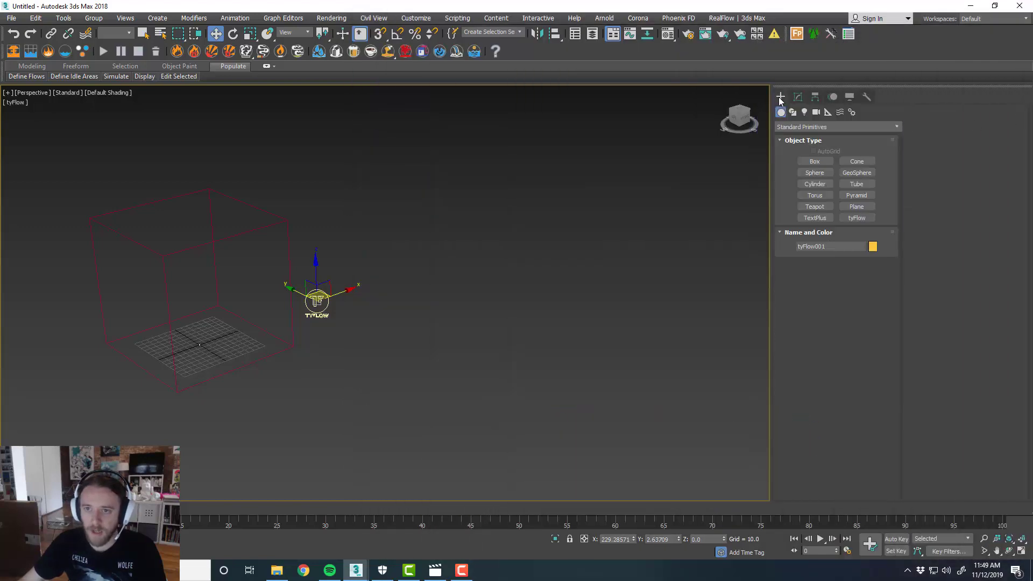
click(828, 112)
click(828, 126)
click(828, 226)
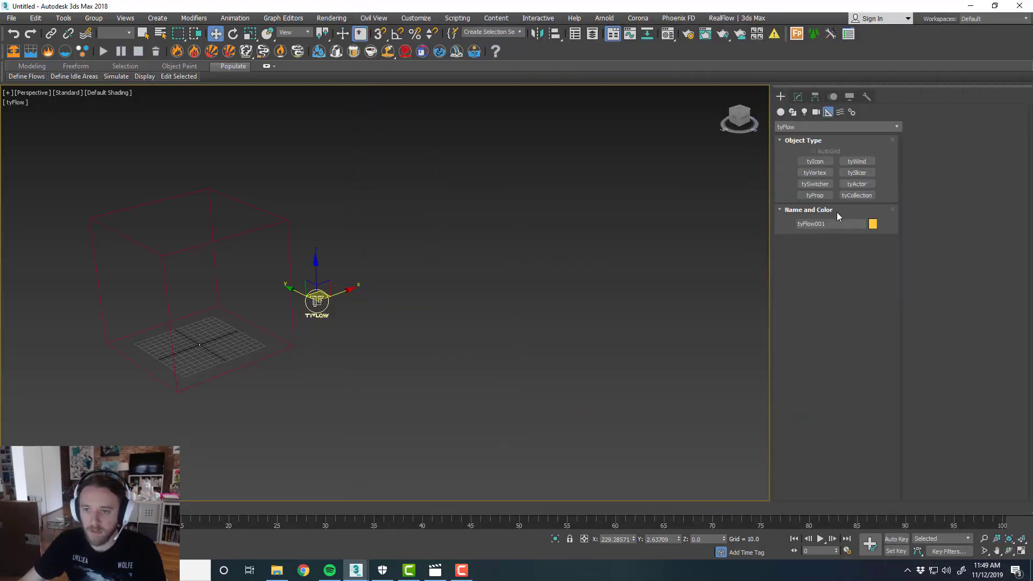
click(827, 164)
middle_drag(358, 259, 544, 254)
scroll(458, 316, up, 3)
drag(400, 381, 399, 370)
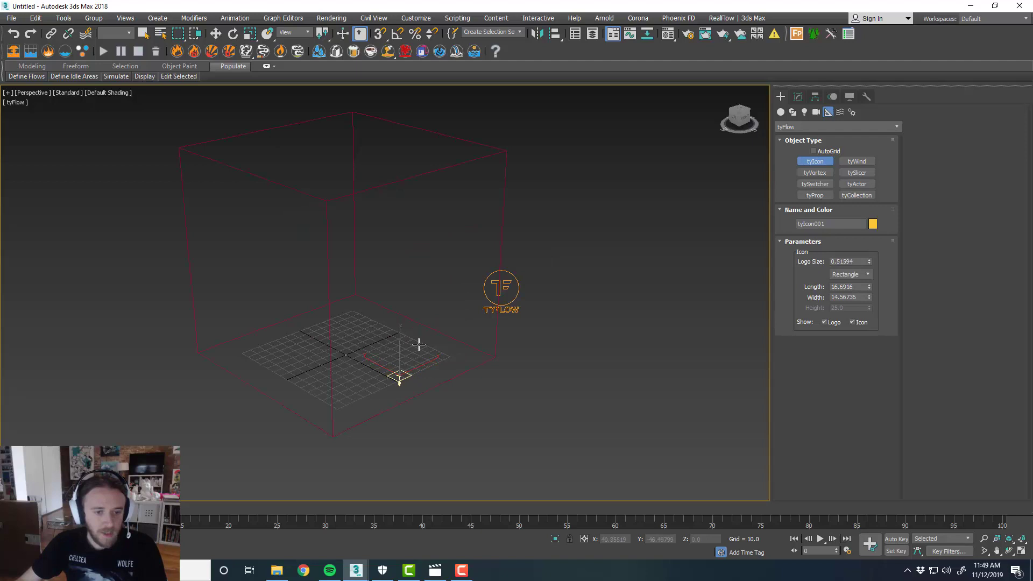
right_click(433, 339)
Turn on angle snap and rotate the tyIcon 180 degrees about X so its arrow points up.
key(e)
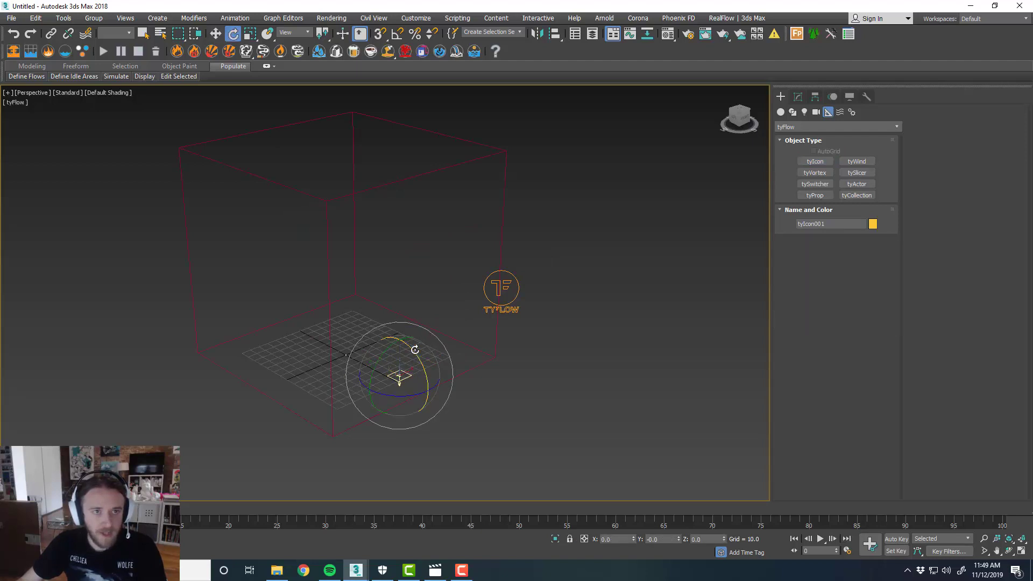
click(397, 33)
drag(424, 362, 495, 425)
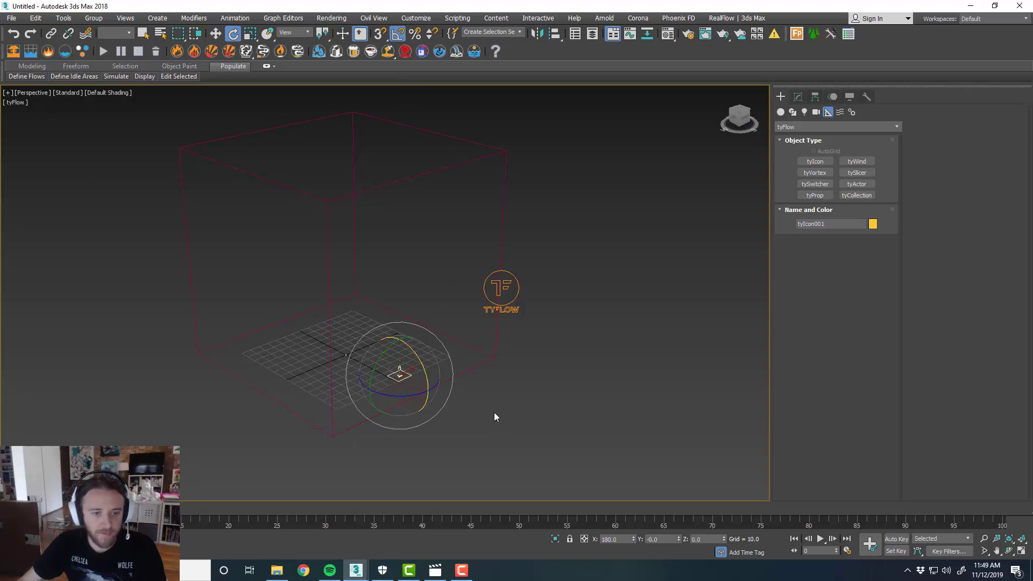
Move the tyIcon to X 0 and Y 0 to centre it on the grid.
key(w)
drag(397, 375, 382, 355)
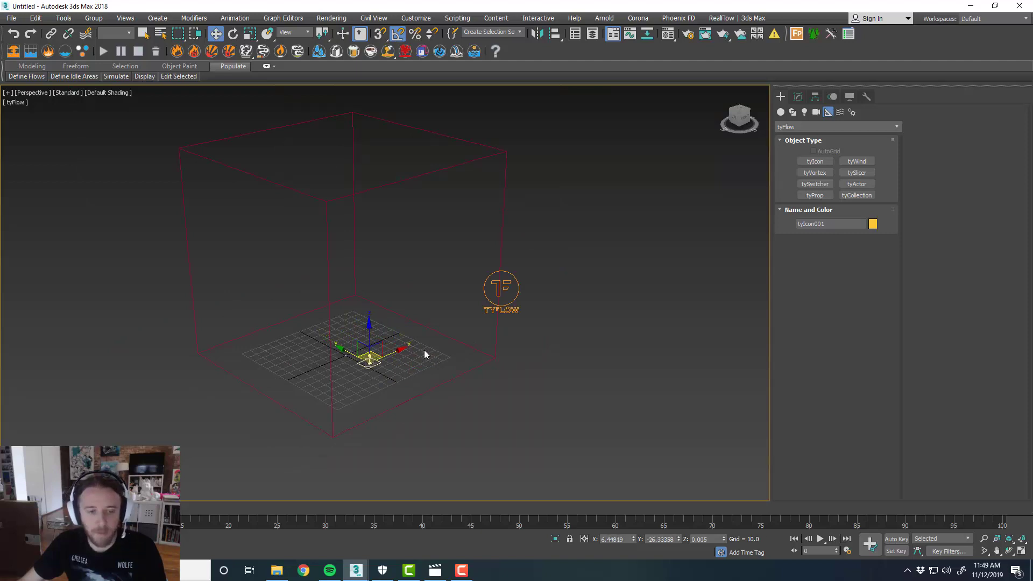
middle_drag(411, 355, 429, 374)
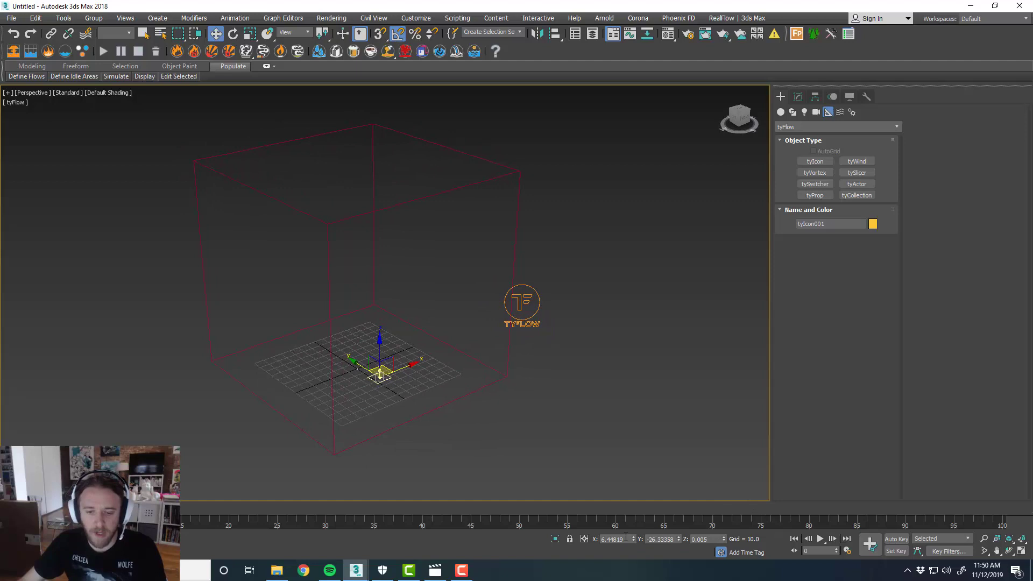
double_click(626, 537)
text(0)
key(Tab)
text(0)
key(Tab)
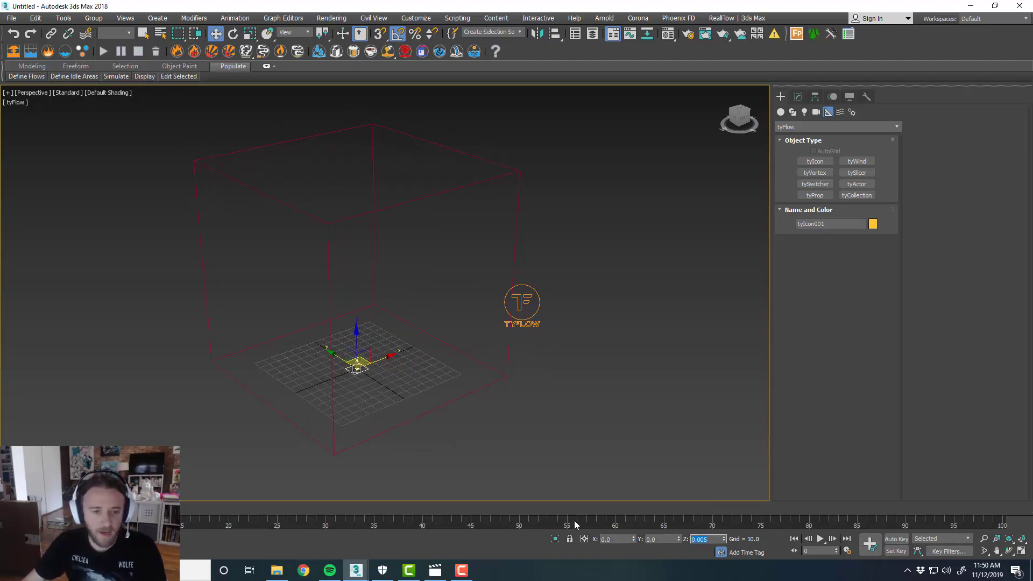
Raise the tyIcon to Z 100, halfway up the box.
alt+middle_drag(459, 396, 449, 394)
double_click(718, 539)
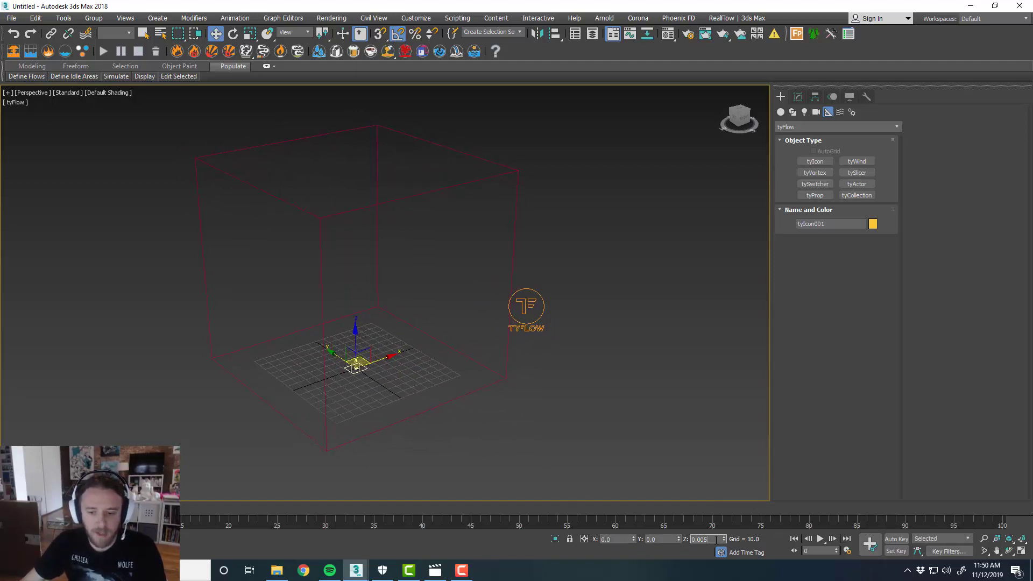
text(15)
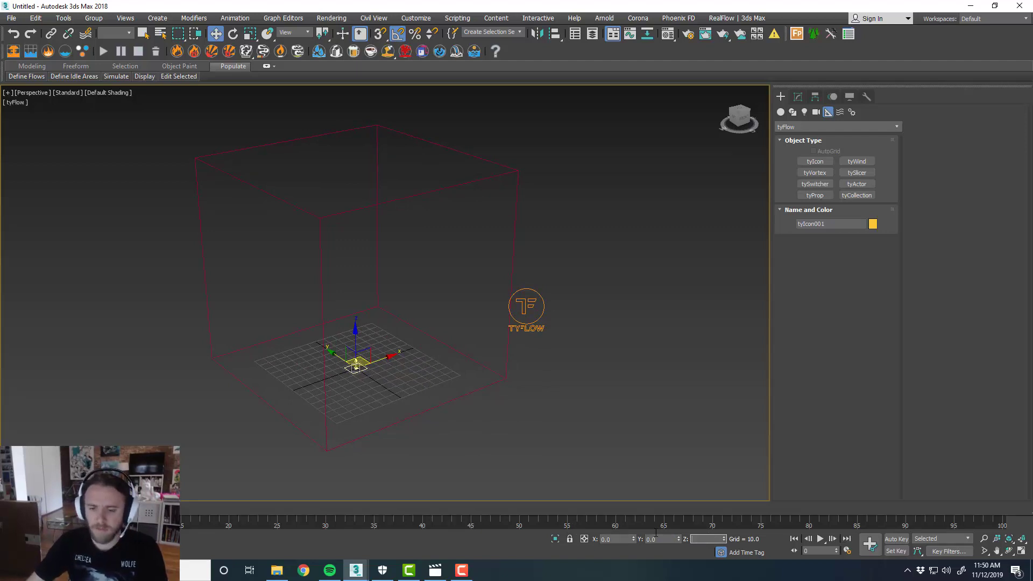
key(Return)
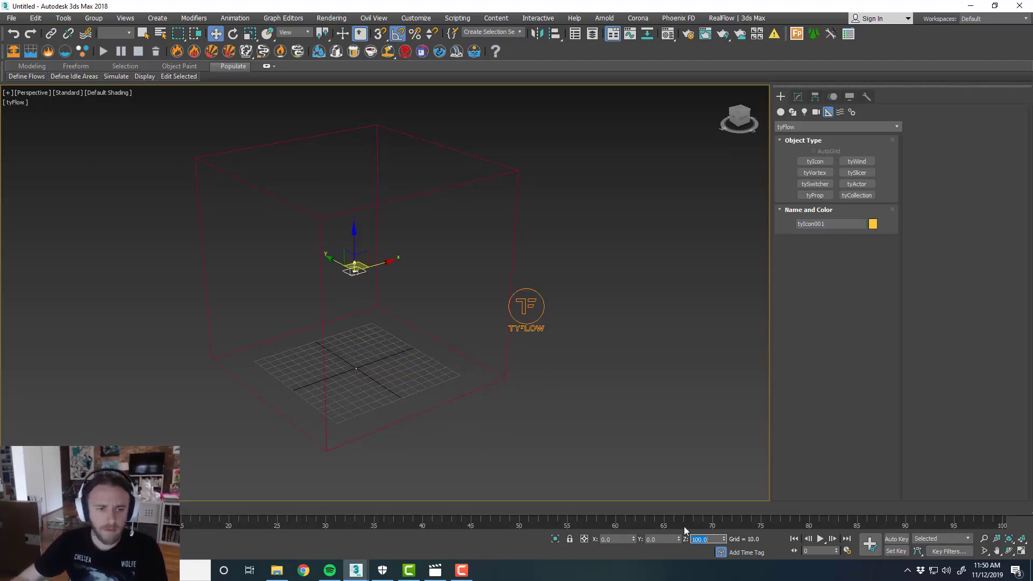
alt+middle_drag(481, 415, 475, 409)
Check the box's dimensions and examine the tyIcon's parameters and position inside the box.
click(475, 396)
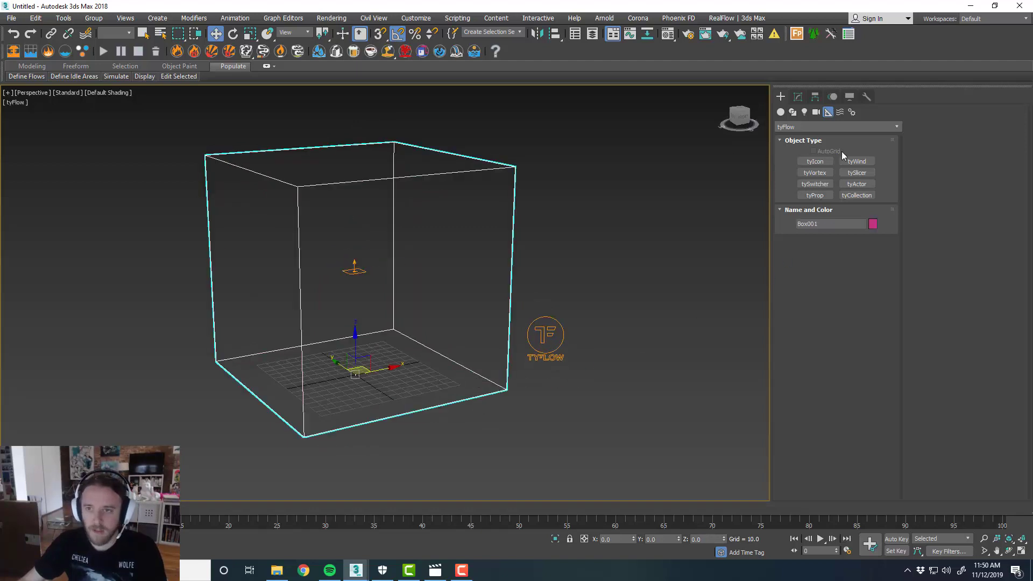
click(798, 96)
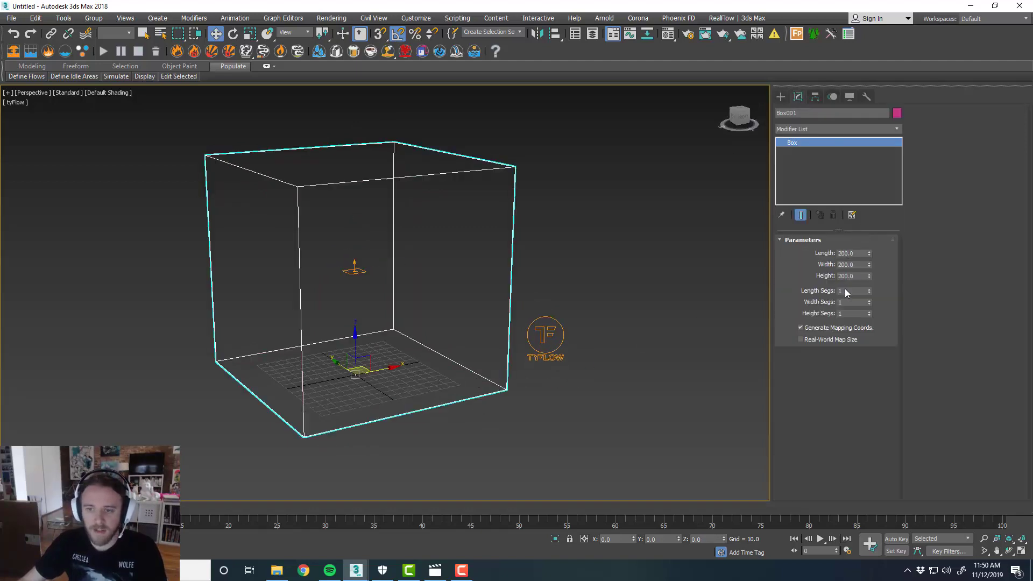
click(530, 384)
alt+middle_drag(507, 376, 447, 370)
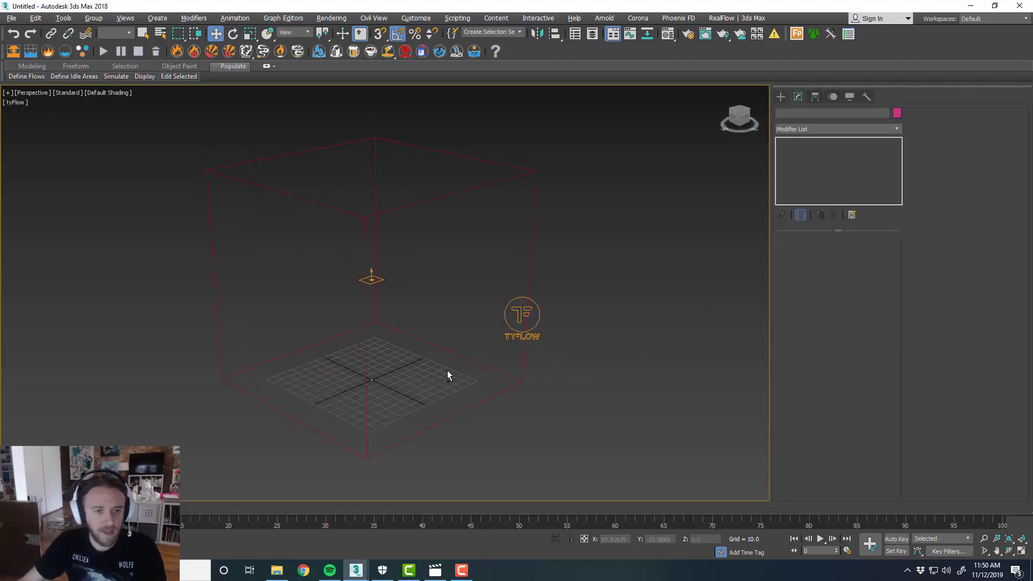
click(374, 281)
alt+middle_drag(443, 329, 416, 319)
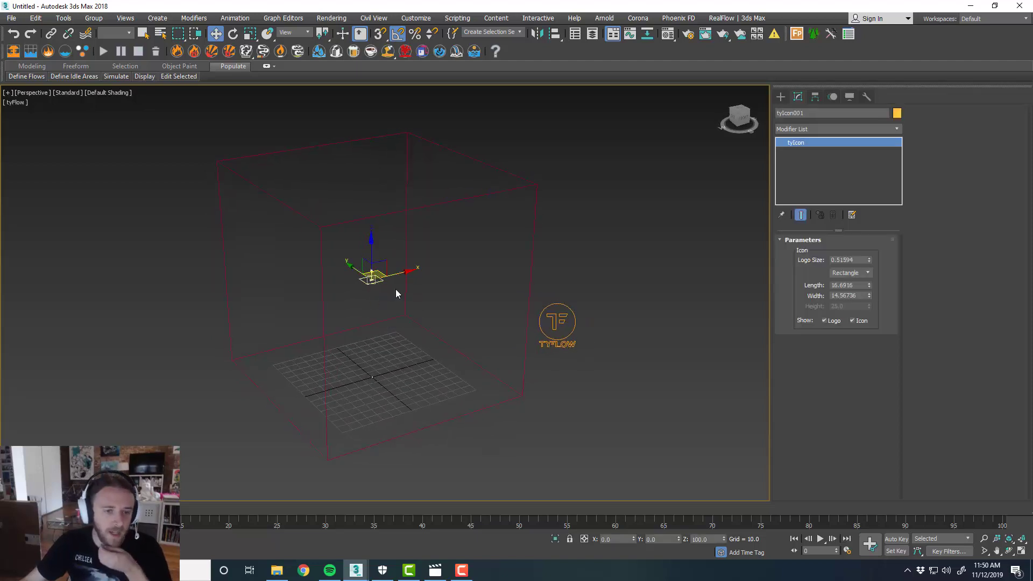
middle_drag(510, 285, 468, 304)
click(407, 222)
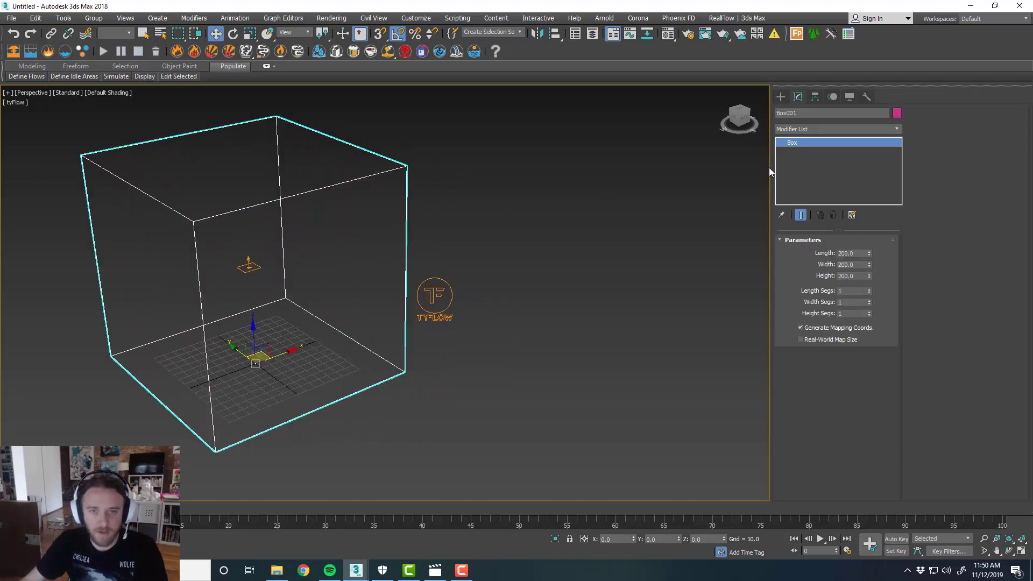
Change the box's object colour to a light purple from the 3ds Max palette.
click(897, 114)
click(586, 251)
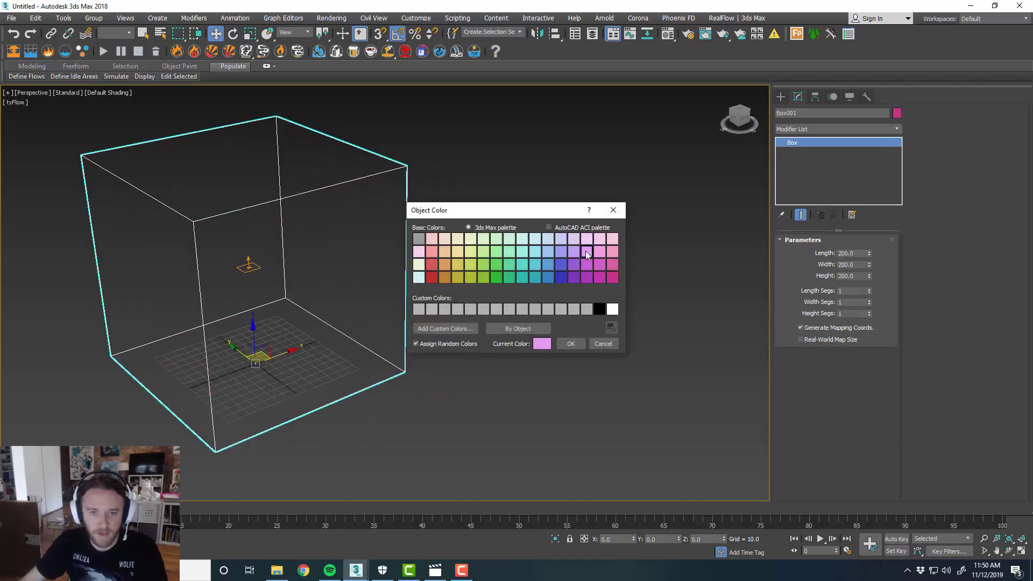
click(570, 345)
click(604, 311)
middle_drag(604, 311, 483, 309)
Add a Grow operator below Position Icon in Event_002 and set its growth algorithm to Space Colonization.
drag(1032, 80, 541, 26)
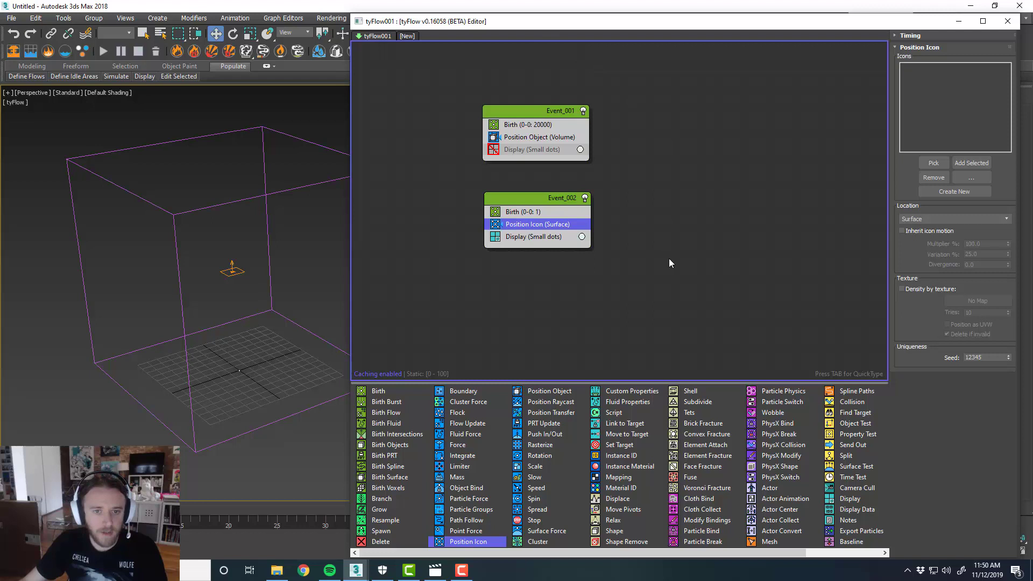
middle_drag(303, 282, 251, 286)
click(541, 275)
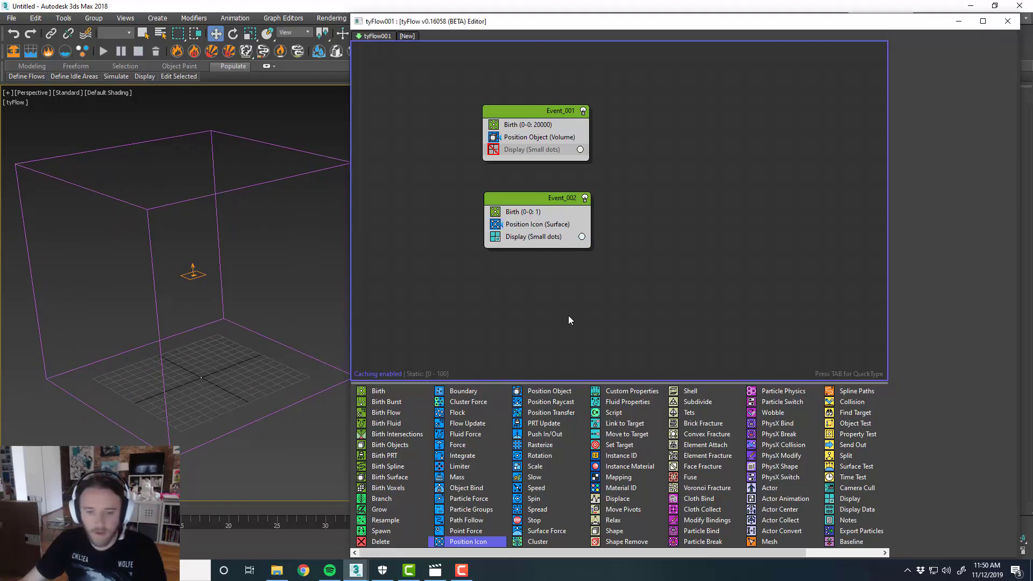
drag(381, 510, 626, 232)
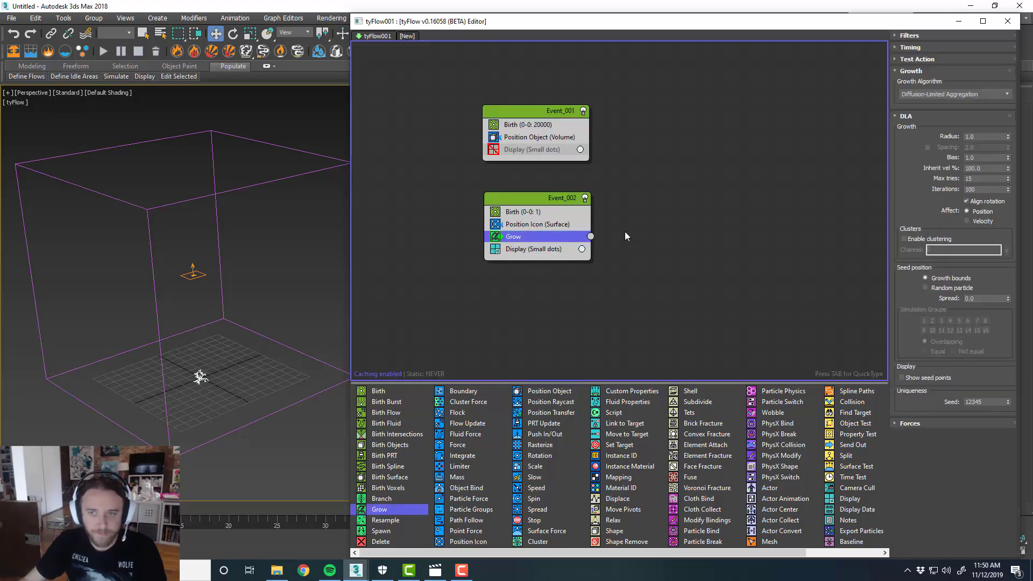
click(937, 95)
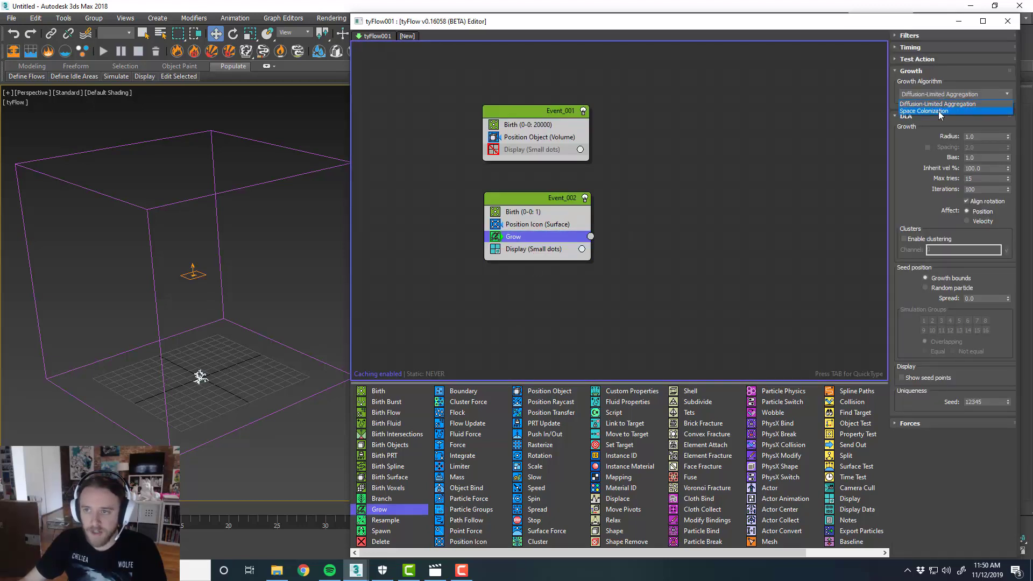
click(939, 111)
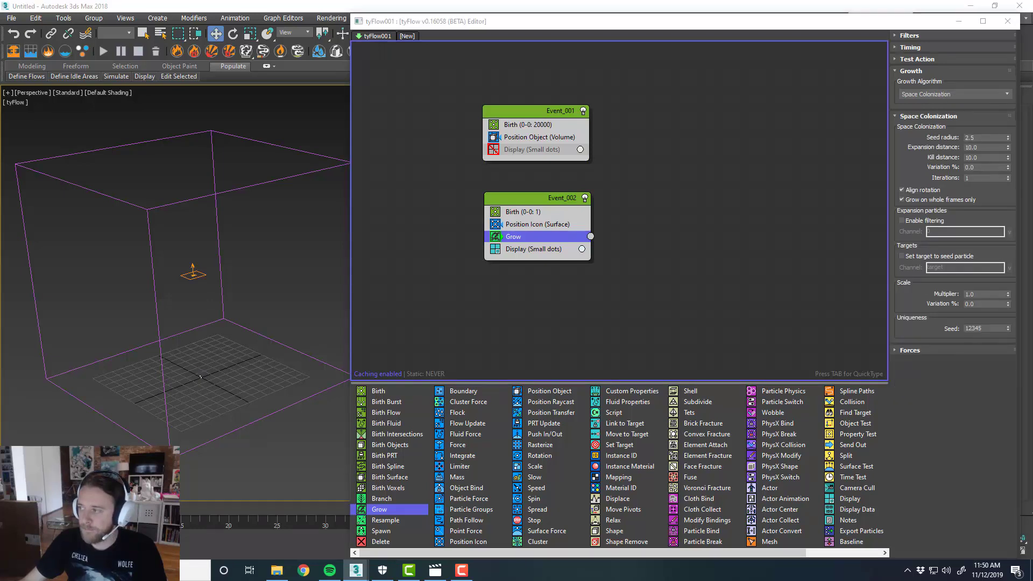
Set the Grow operator's seed radius to 1.5 and expansion distance to 20.
drag(972, 137, 954, 140)
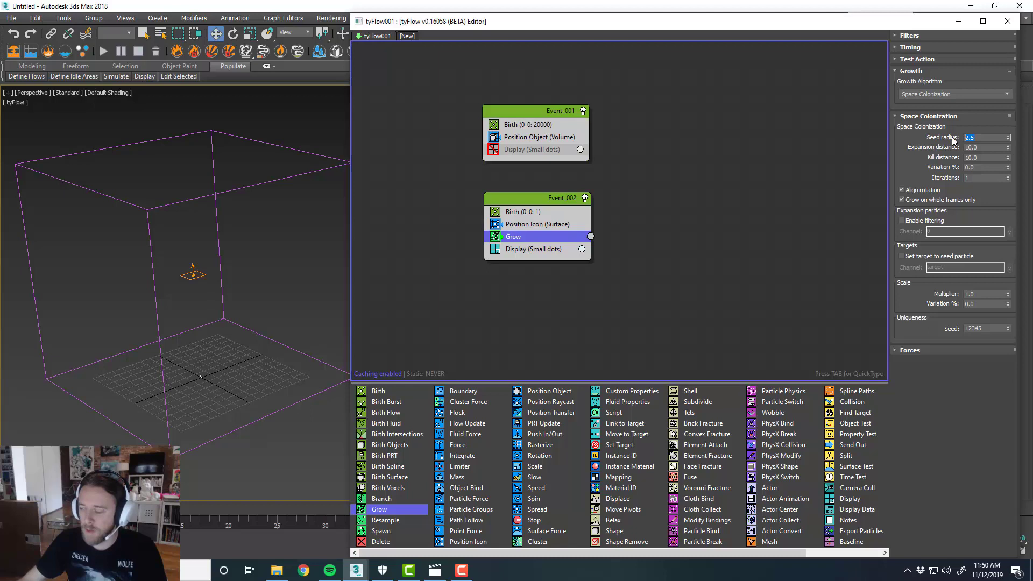
text(1.5)
key(Tab)
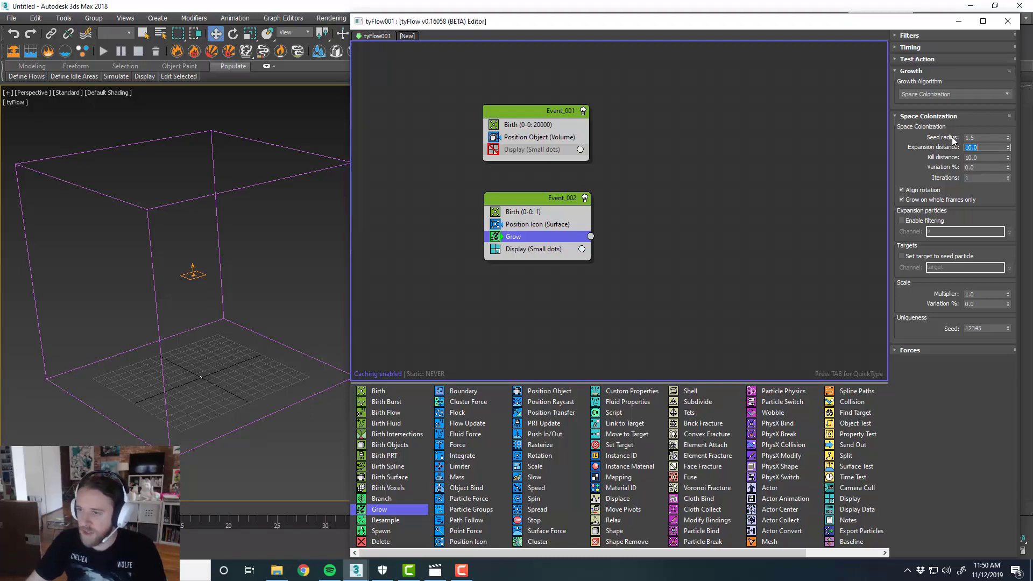
key(Tab)
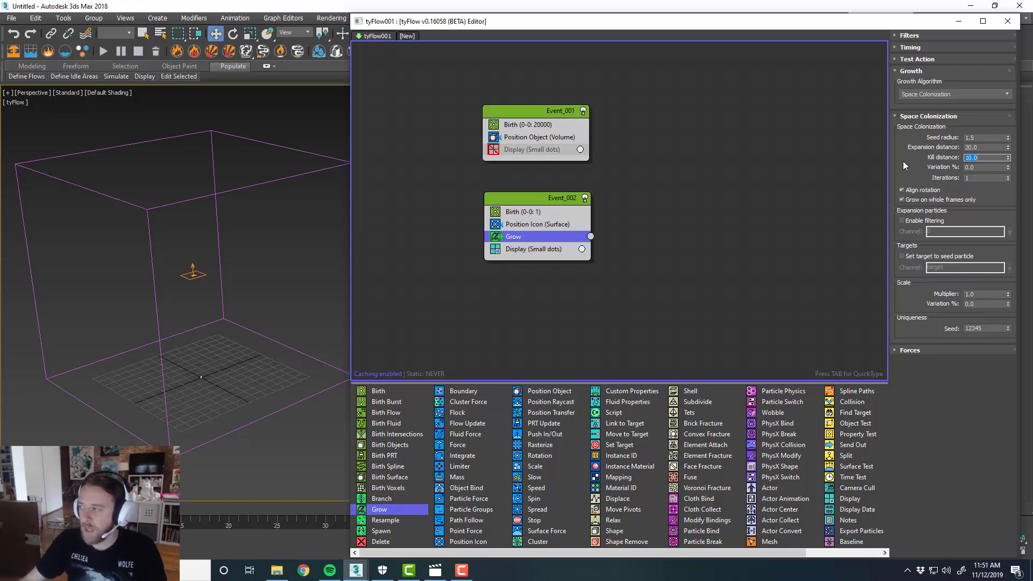
click(671, 203)
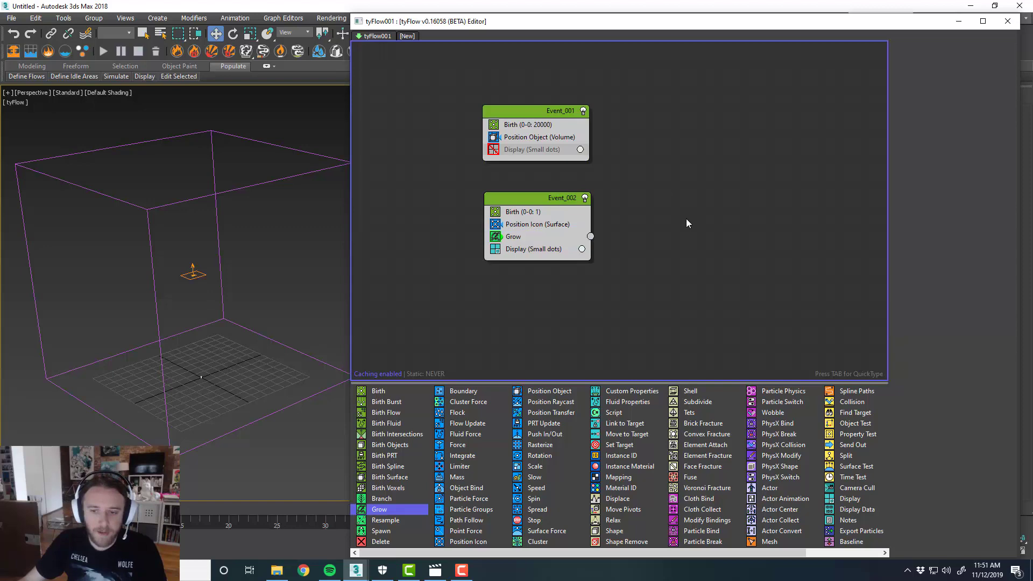
Add a Particle Bind operator below Grow in Event_002 and base its proximity bind on absolute distance.
drag(702, 531, 570, 241)
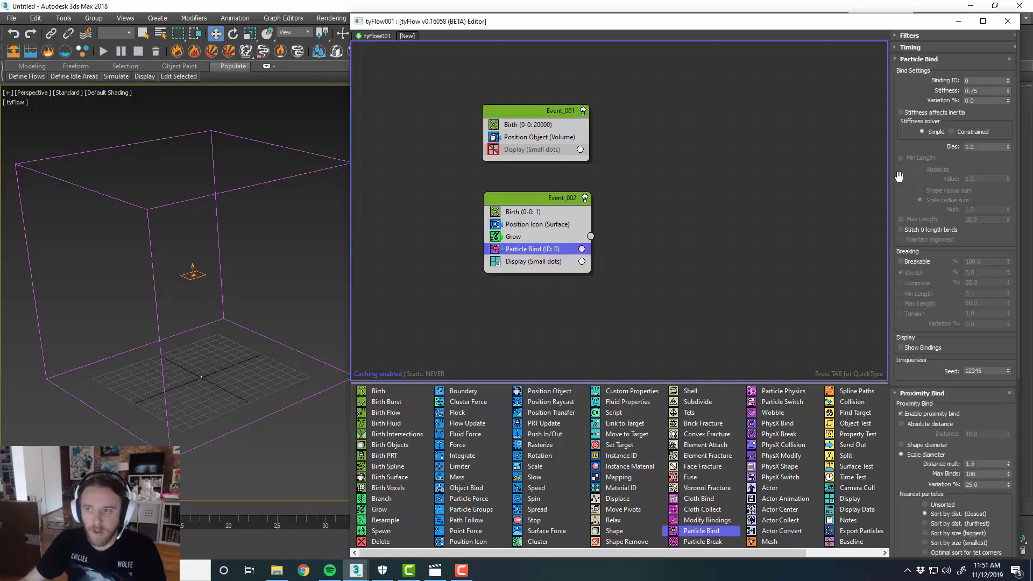
scroll(899, 183, down, 3)
click(904, 279)
scroll(915, 338, down, 5)
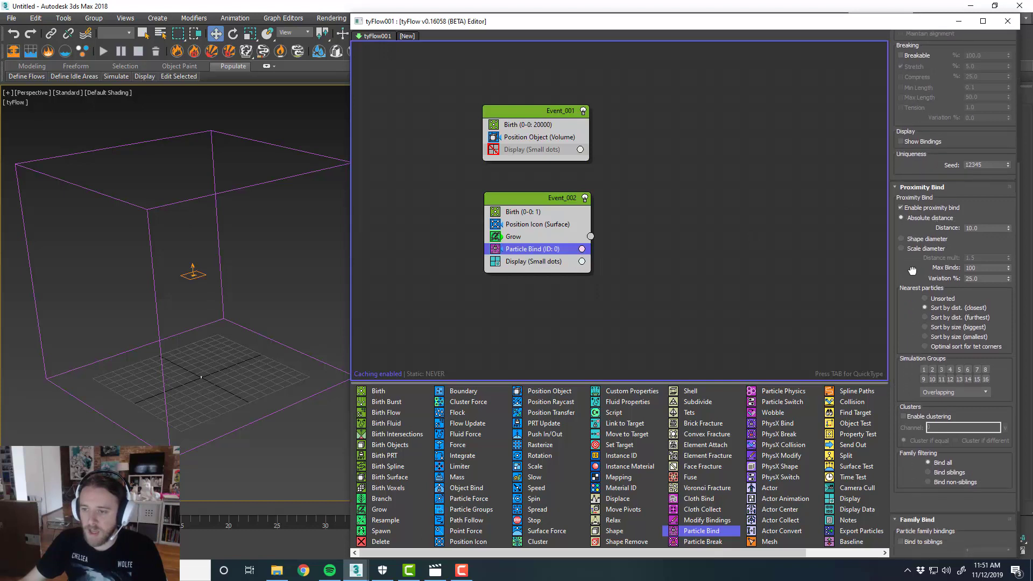
scroll(909, 274, down, 1)
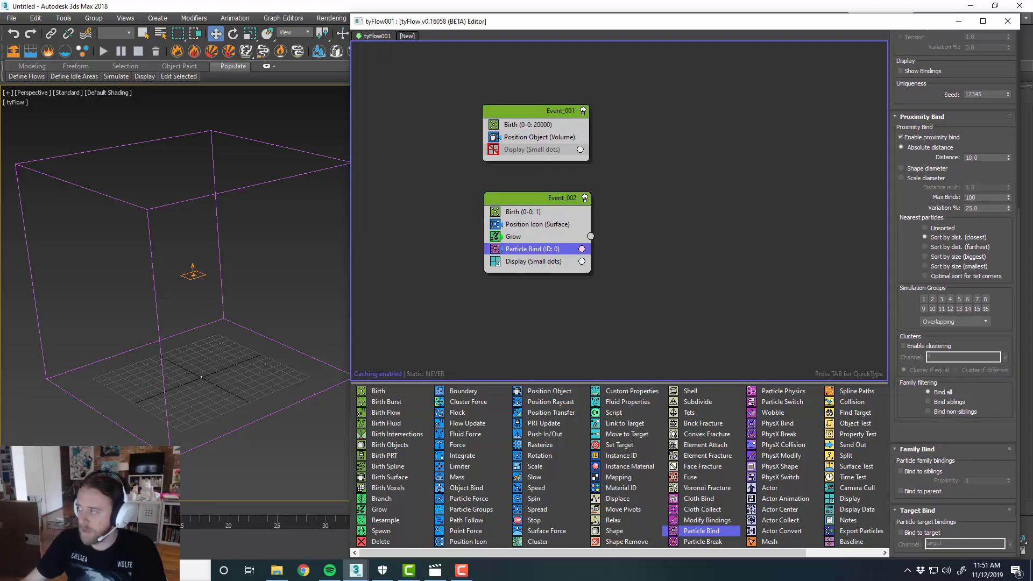
Limit the Particle Bind operator's proximity binding to a maximum of 1 bind.
double_click(981, 197)
text(1)
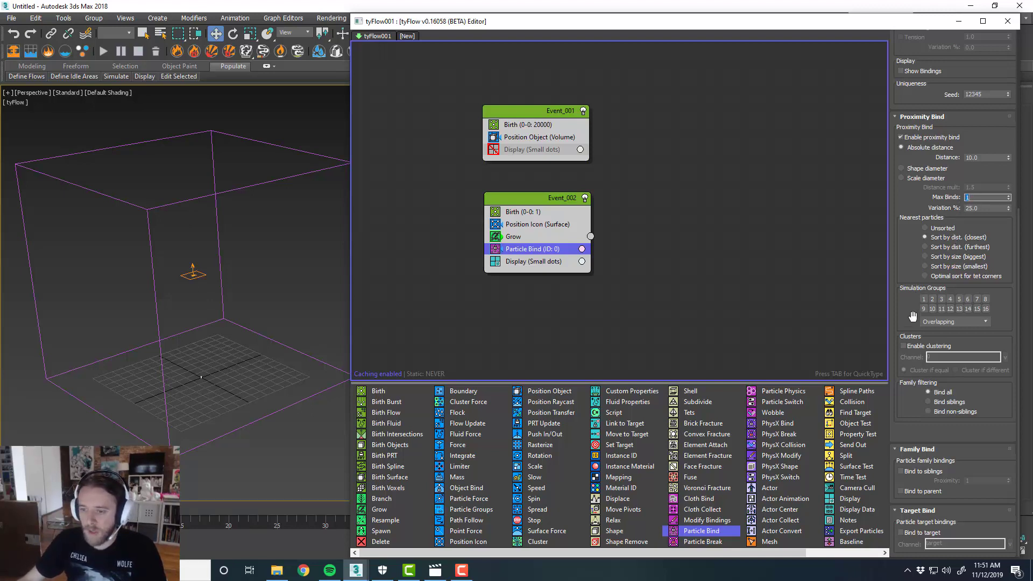
drag(980, 427, 974, 368)
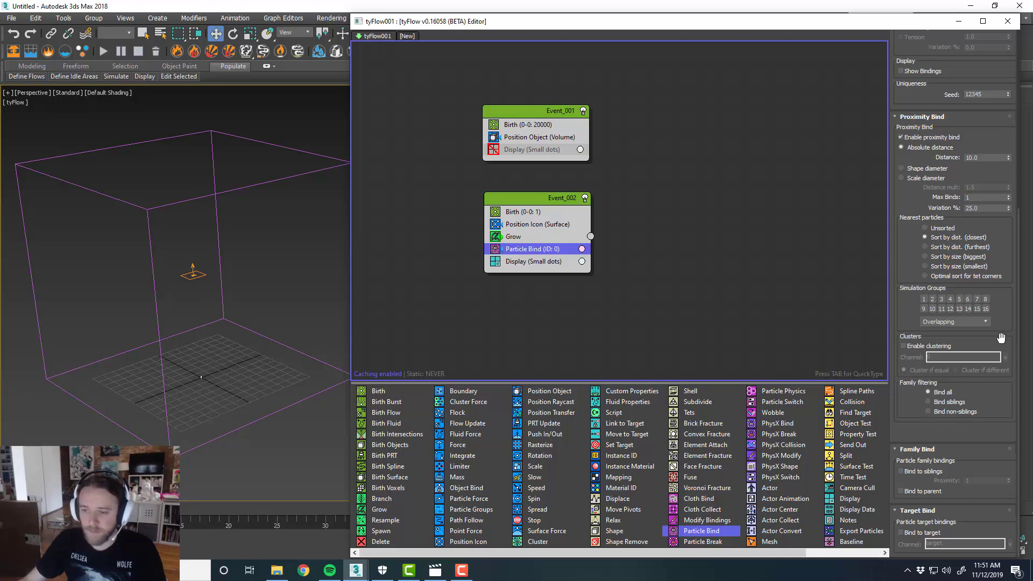
mouse_move(623, 266)
middle_down()
mouse_move(641, 269)
mouse_move(623, 255)
middle_up()
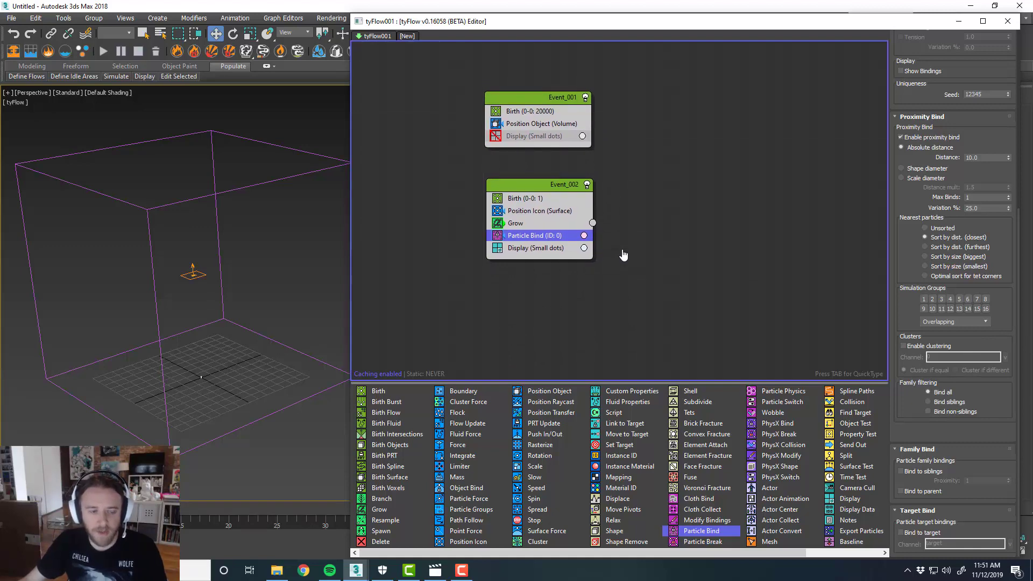
Assign tyIcon001 in the middle of the box as the icon of Event_002's Position Icon operator.
click(201, 376)
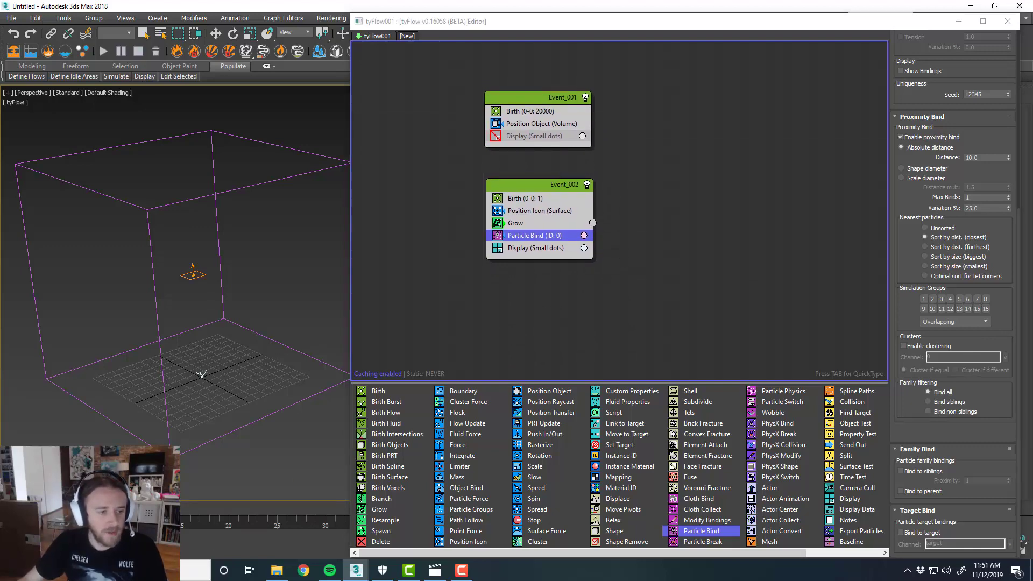
click(201, 374)
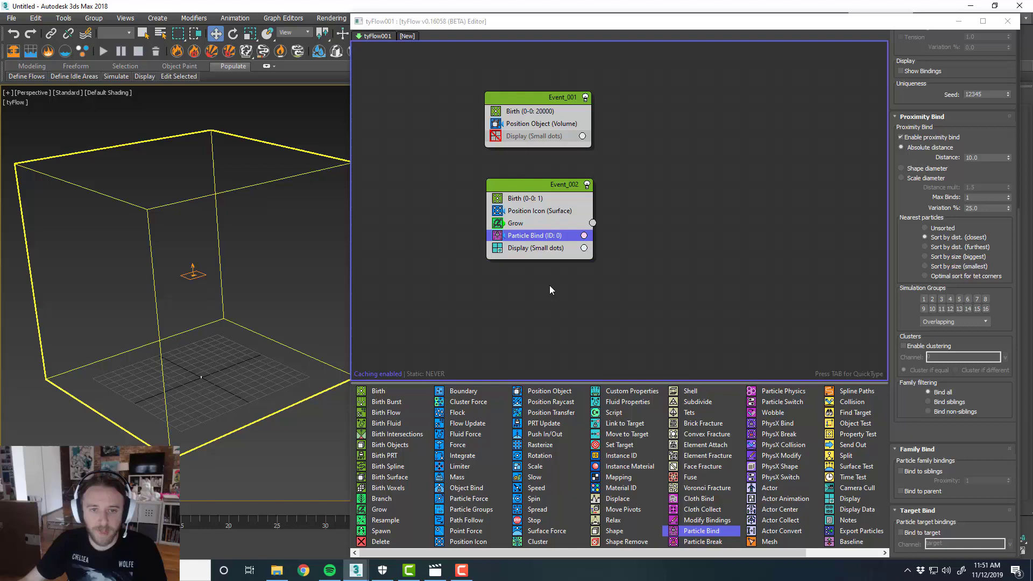
click(538, 210)
click(933, 163)
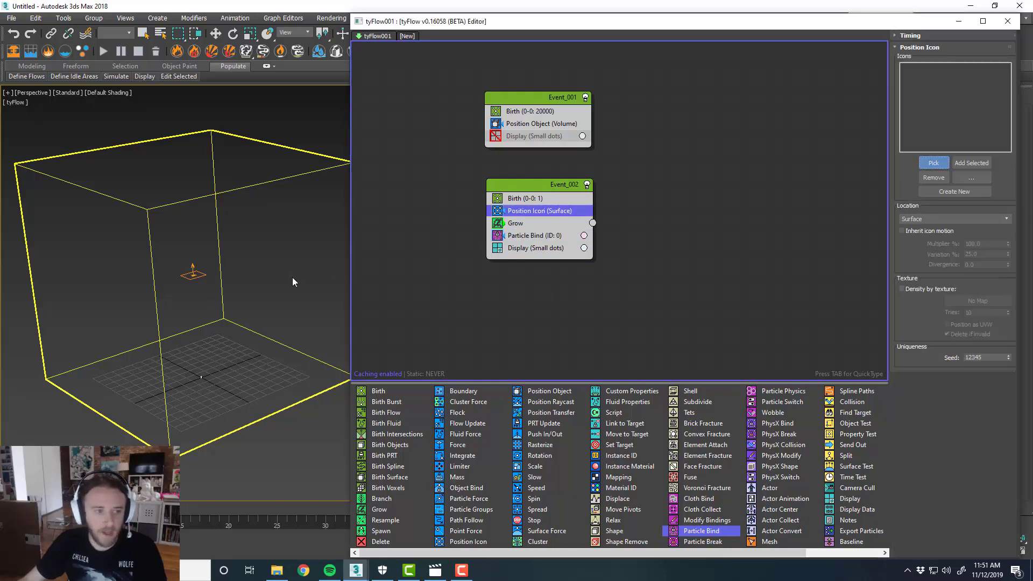
click(193, 275)
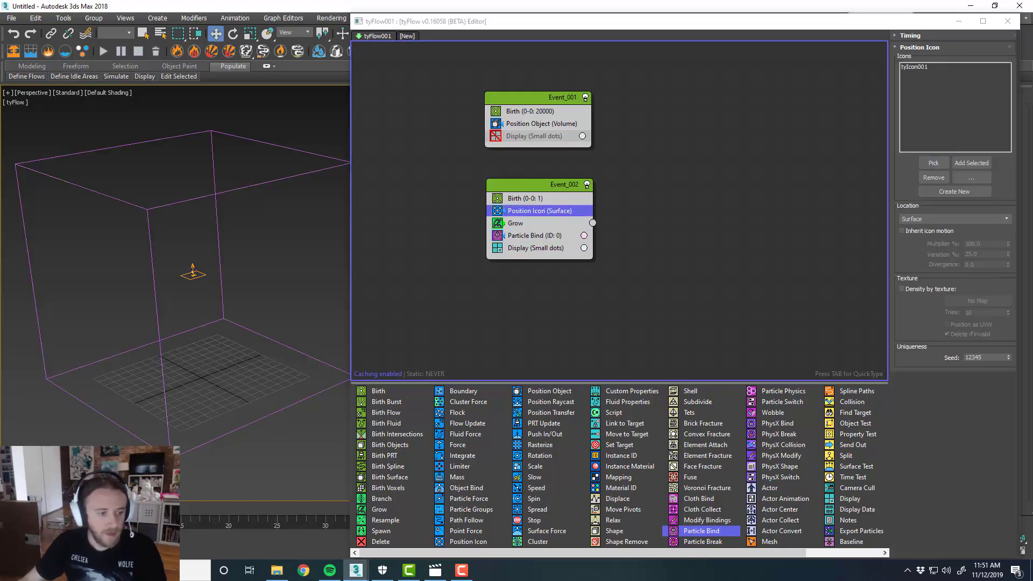
Scrub through the animation to preview the branching growth, stopping at frame 35.
drag(39, 508, 459, 457)
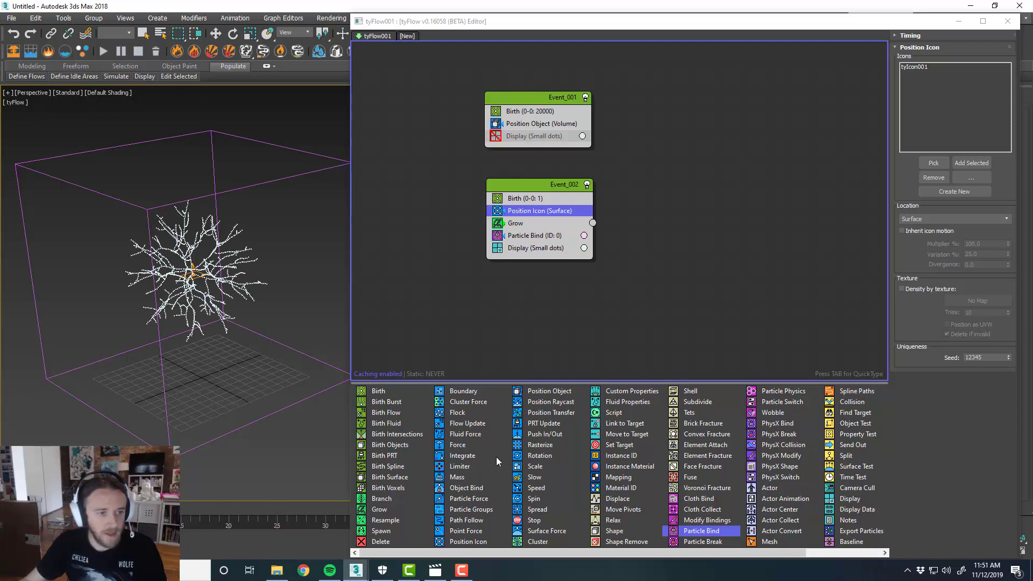
key(w)
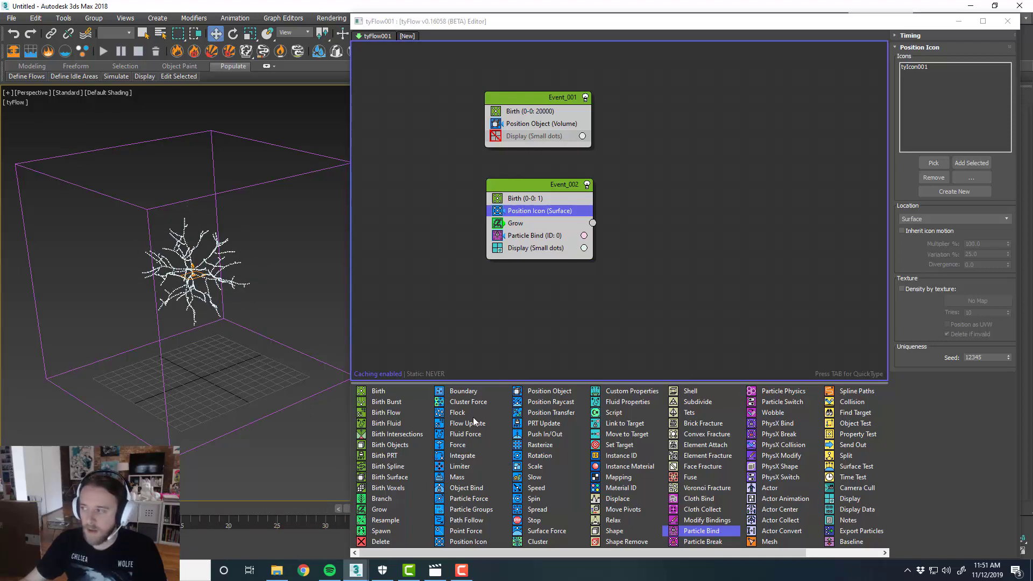
click(613, 287)
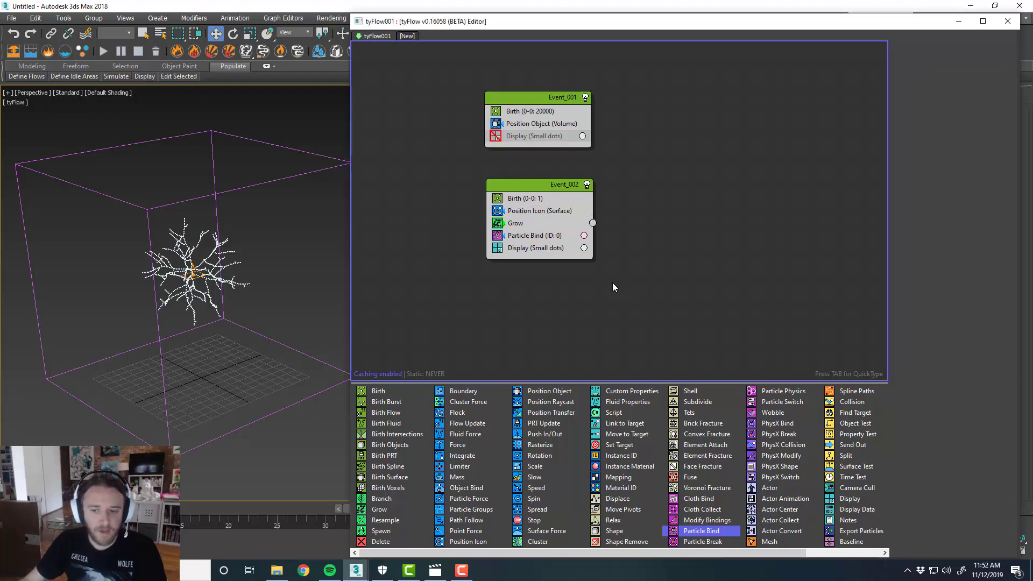
Add a Collision operator below Particle Bind in Event_002 and pick Box001 as its collider.
drag(856, 404, 568, 249)
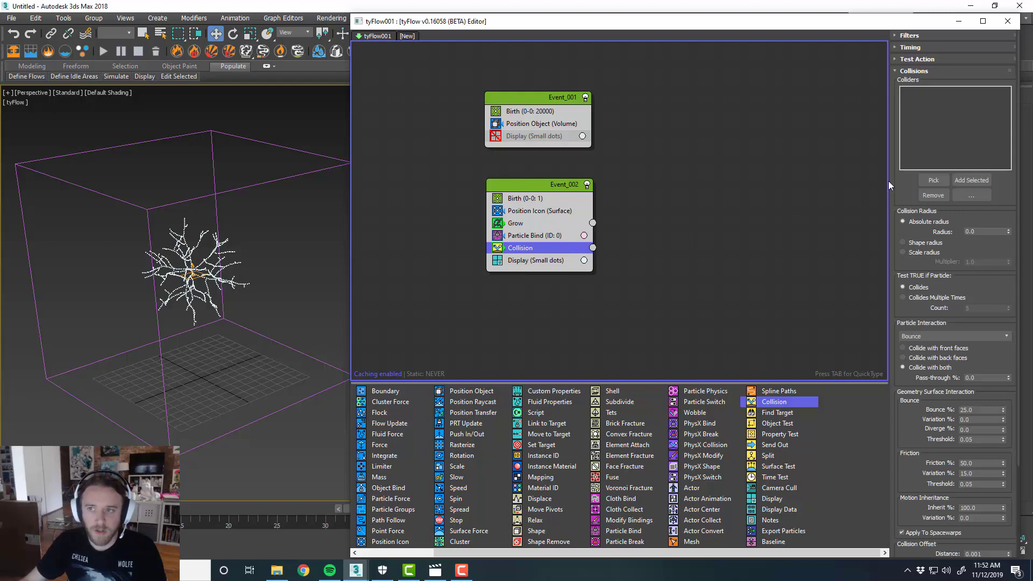
click(922, 182)
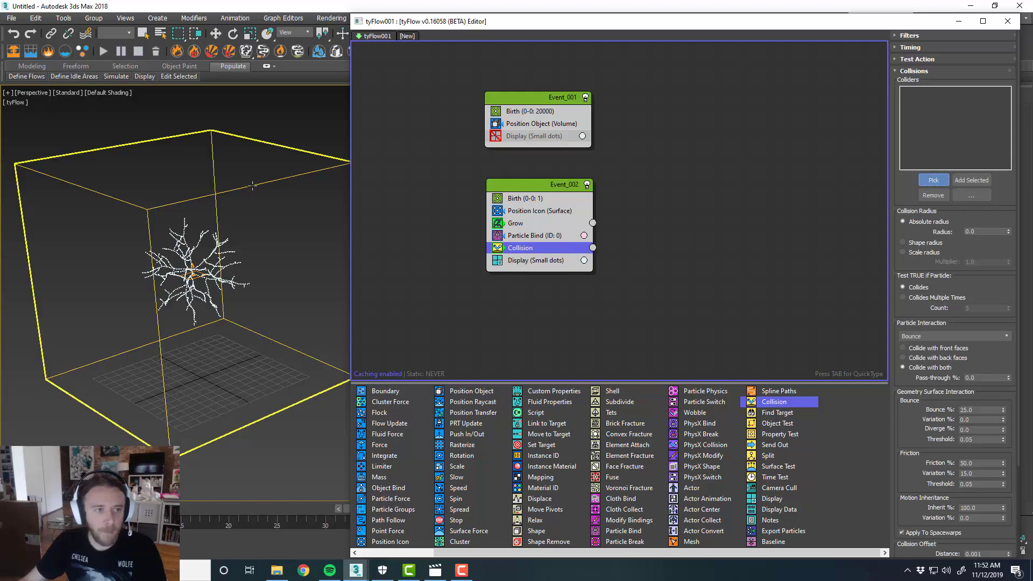
click(321, 258)
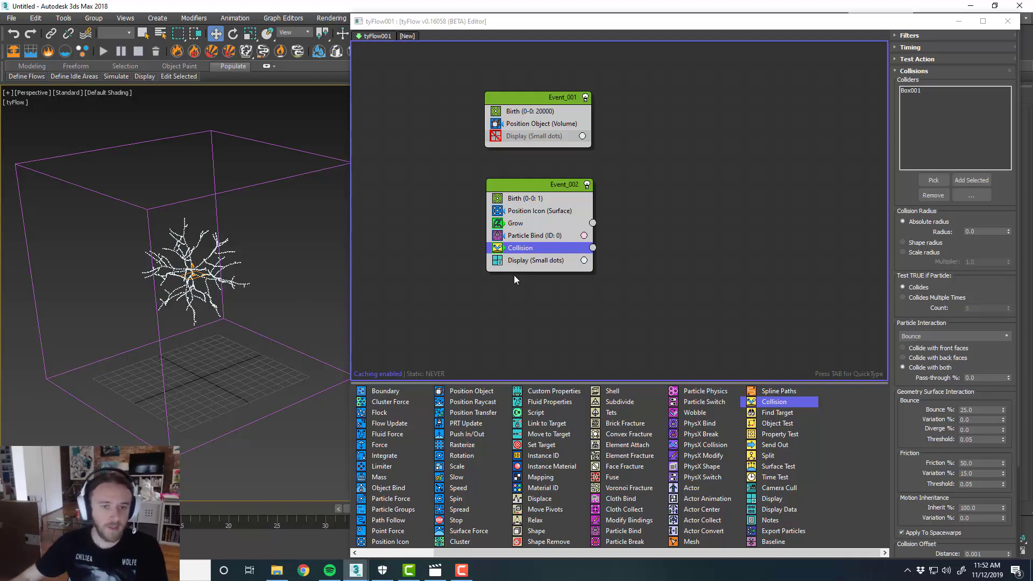
click(534, 298)
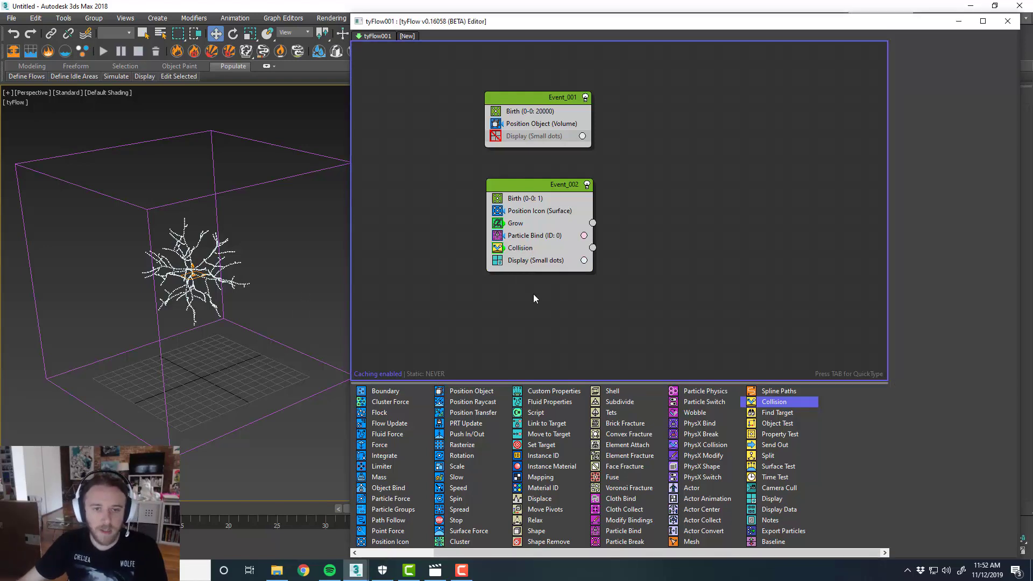
Add a Spline Paths operator below Collision in Event_002.
drag(558, 22, 1032, 70)
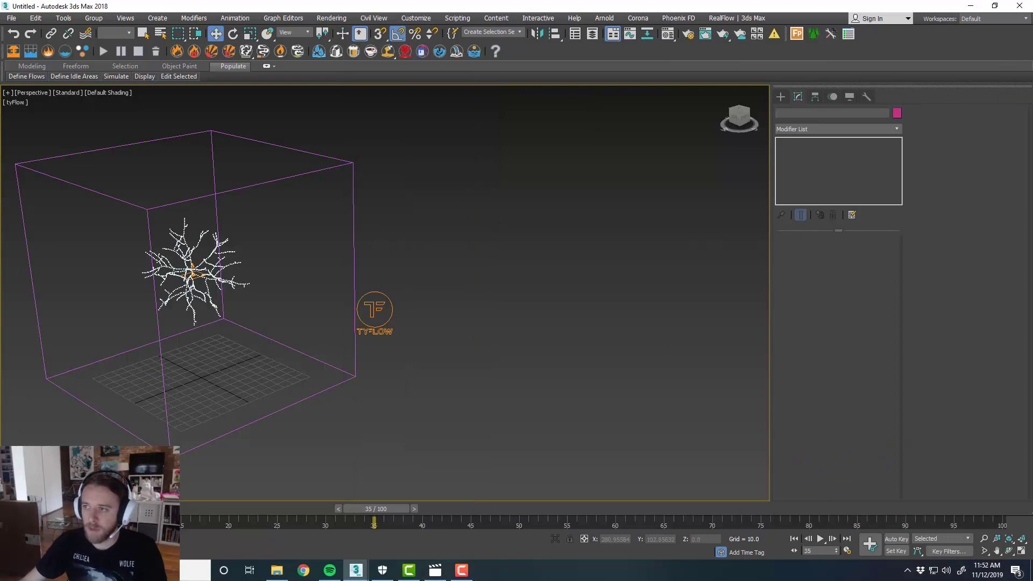
middle_drag(538, 269, 635, 272)
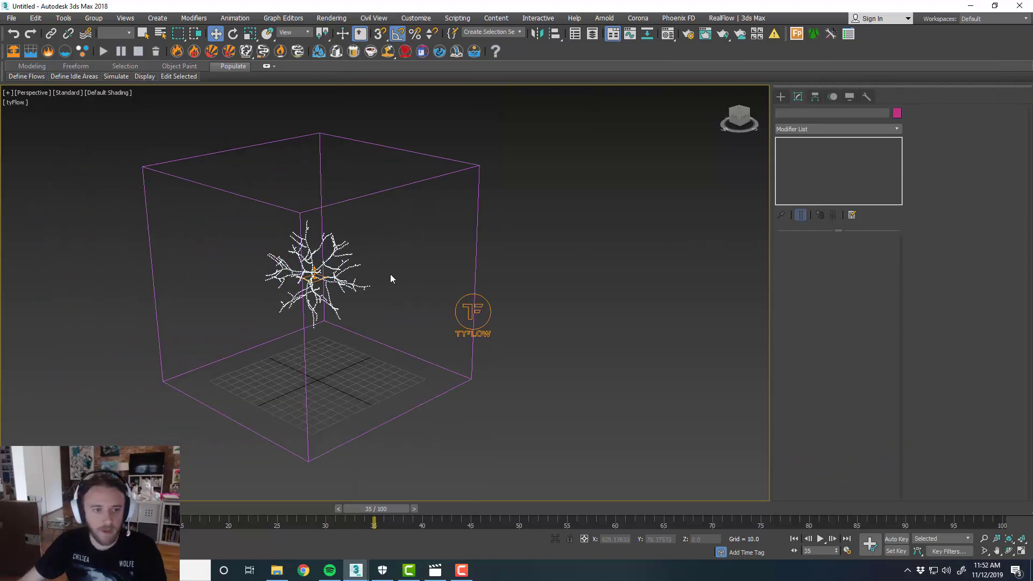
scroll(323, 276, up, 3)
alt+middle_drag(367, 298, 419, 305)
scroll(385, 293, down, 4)
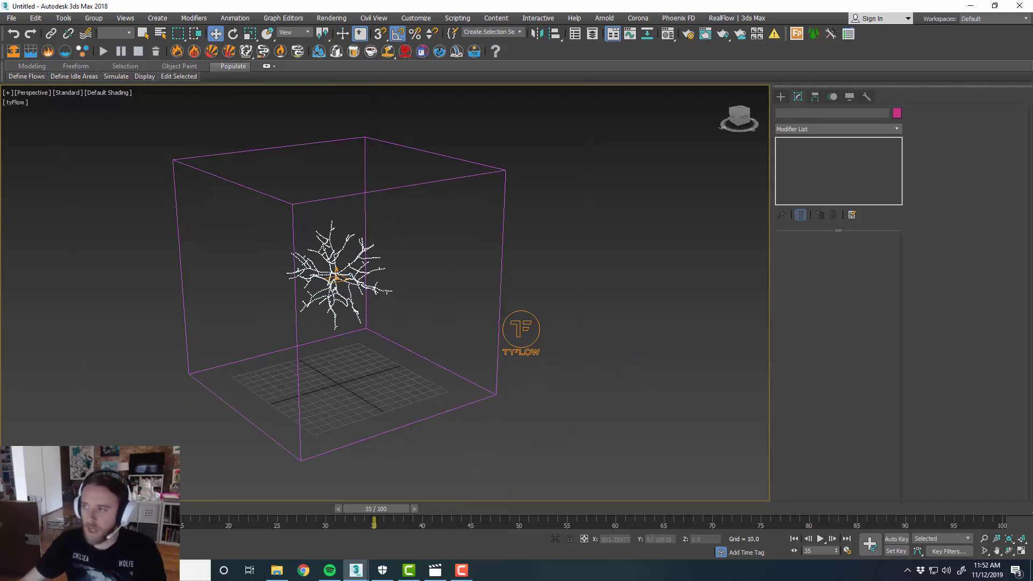
drag(1032, 75, 518, 39)
middle_drag(264, 215, 198, 222)
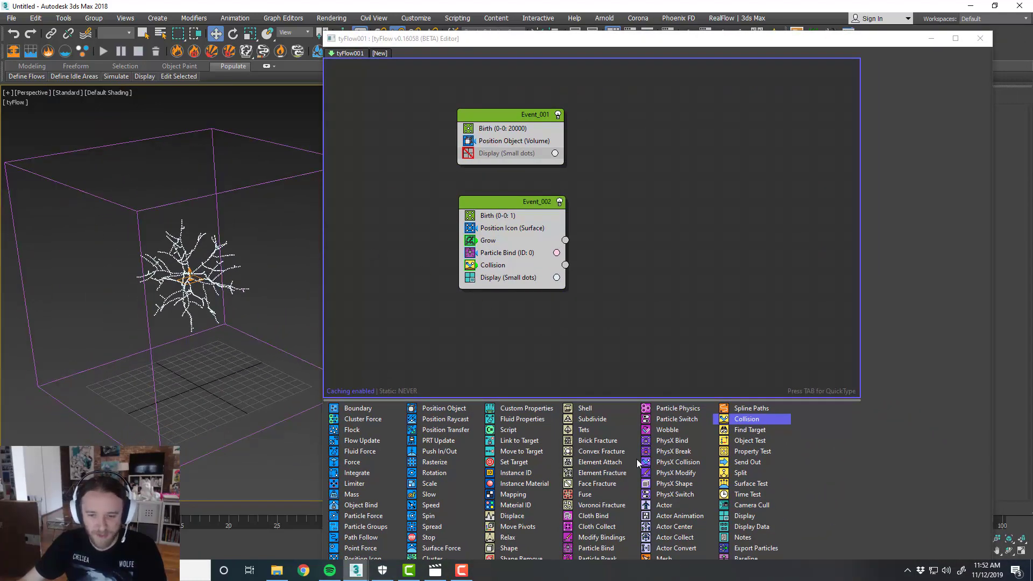
drag(744, 409, 530, 270)
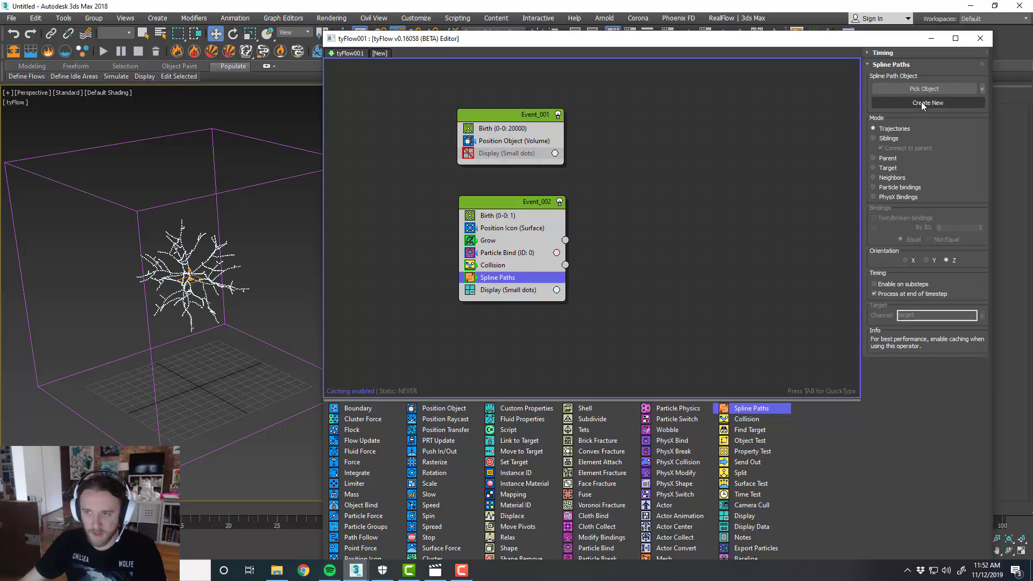
Create a new tySplines object for the Spline Paths operator and set its mode to Siblings.
click(922, 102)
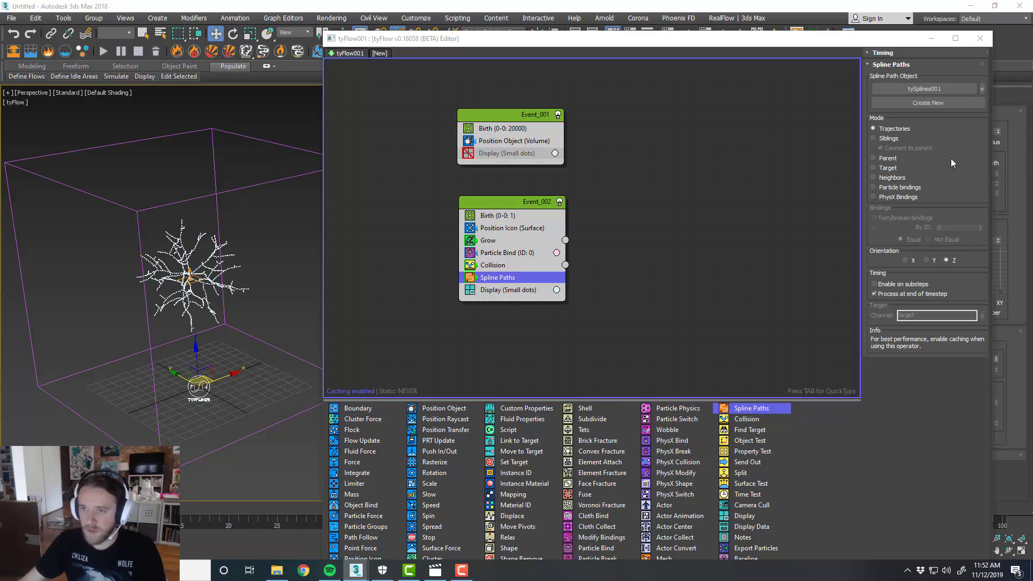
click(887, 139)
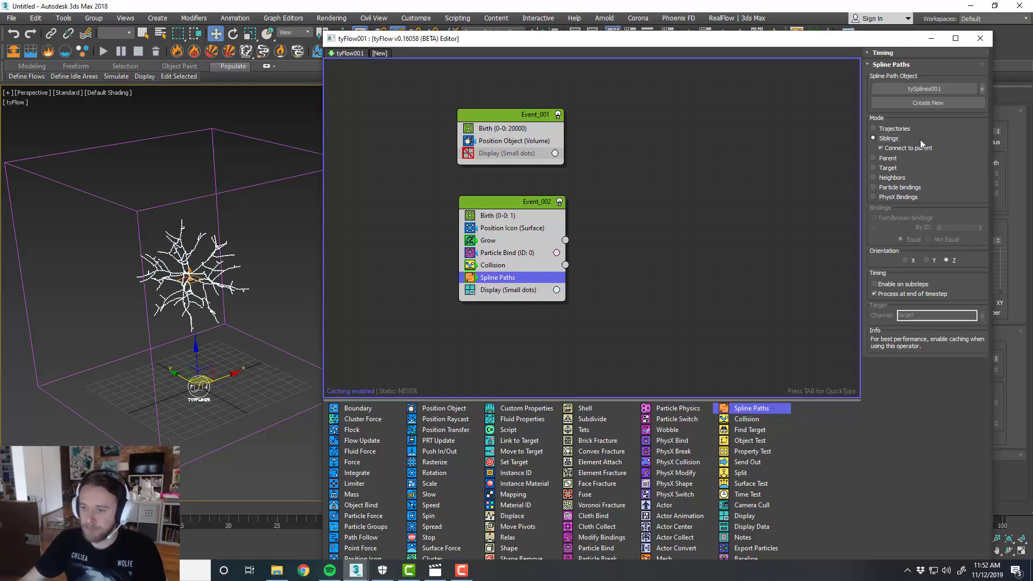
drag(774, 42, 1032, 40)
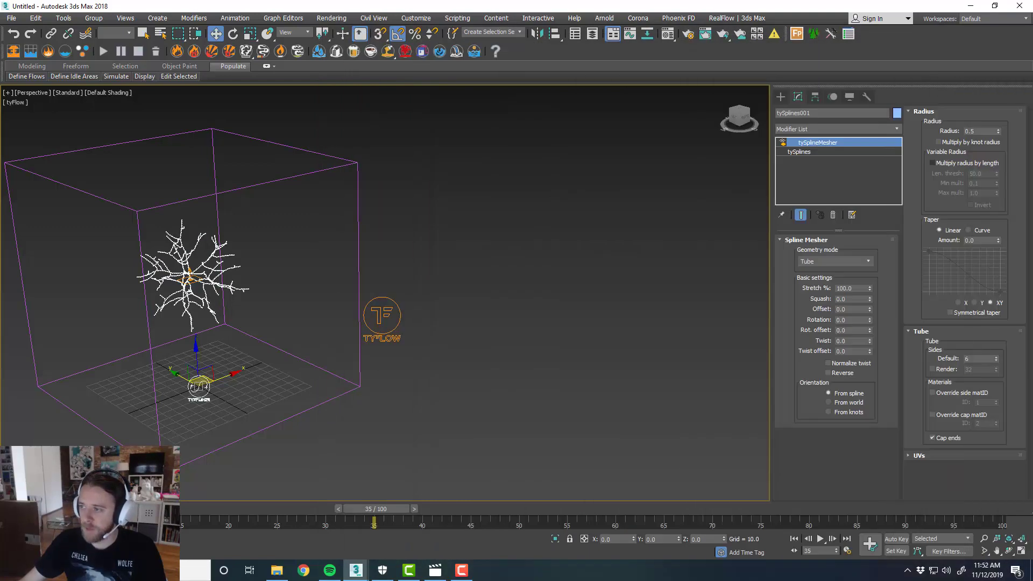
Turn on the tySplineMesher modifier of tySplines001 and inspect the resulting tube mesh on the branches.
middle_drag(568, 281, 595, 281)
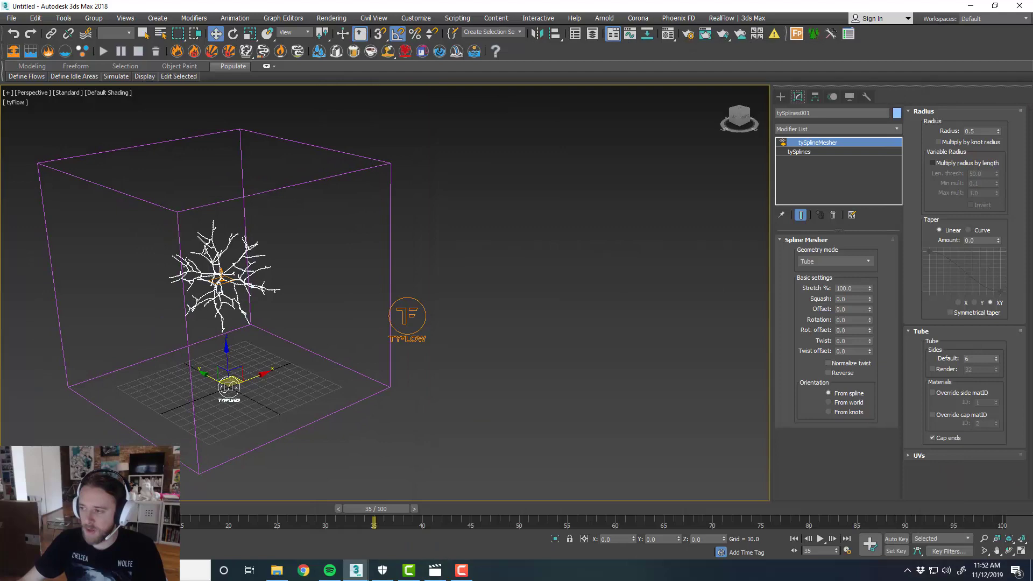
scroll(204, 290, up, 4)
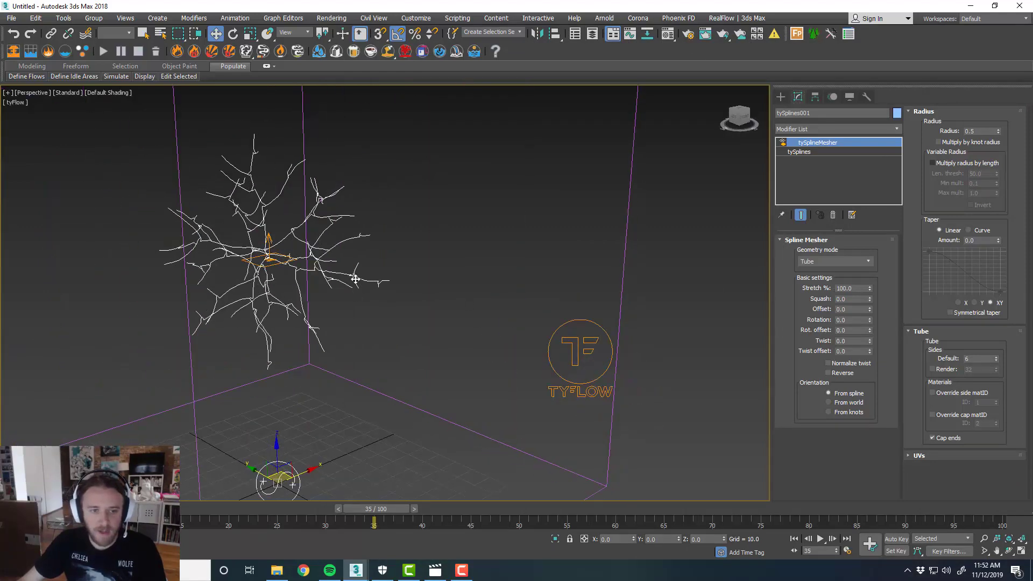
alt+middle_drag(492, 304, 539, 303)
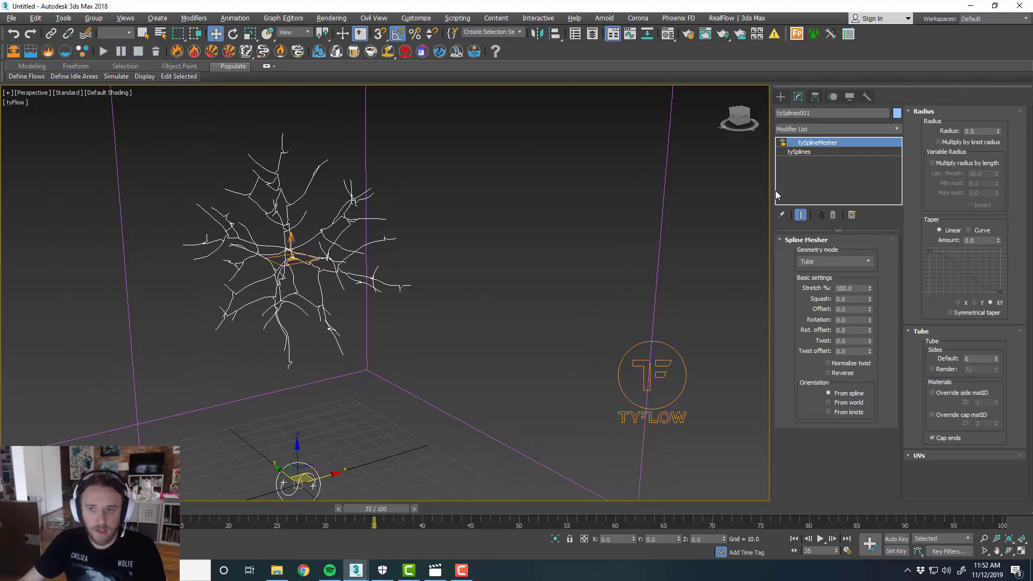
click(783, 143)
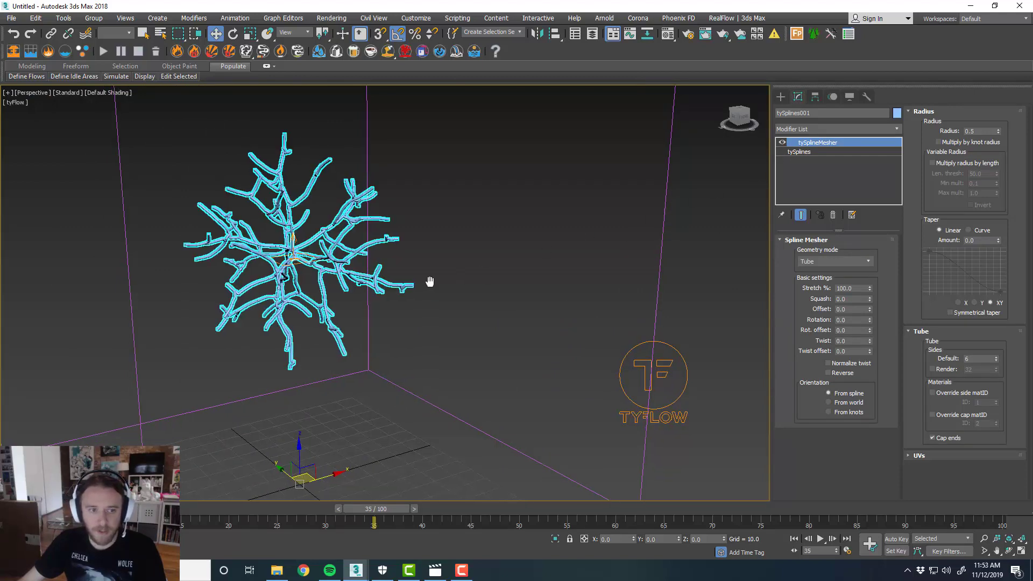
scroll(371, 249, up, 3)
scroll(371, 249, up, 3)
middle_drag(418, 251, 452, 257)
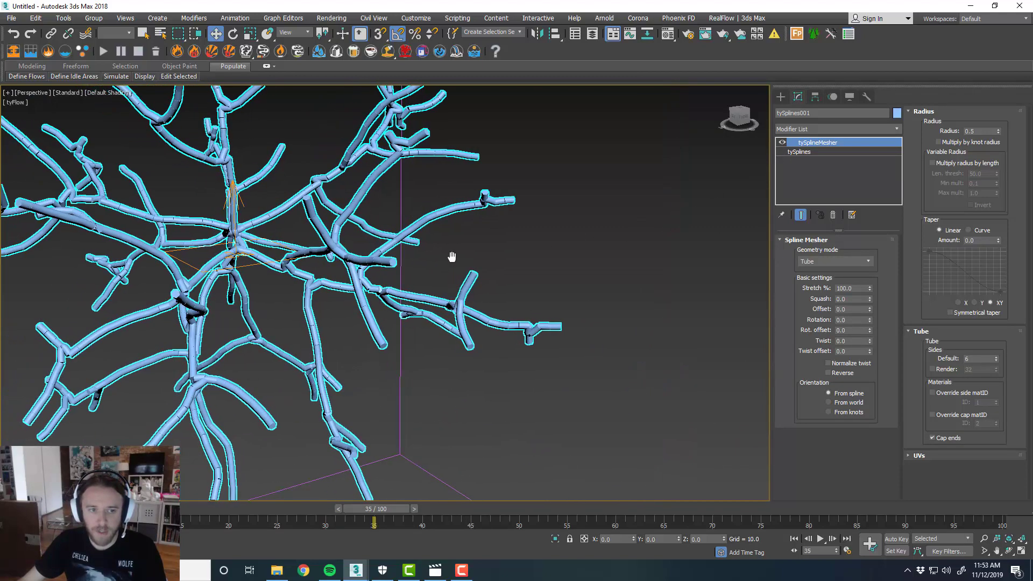
scroll(452, 257, down, 3)
middle_drag(560, 275, 547, 275)
scroll(560, 280, down, 3)
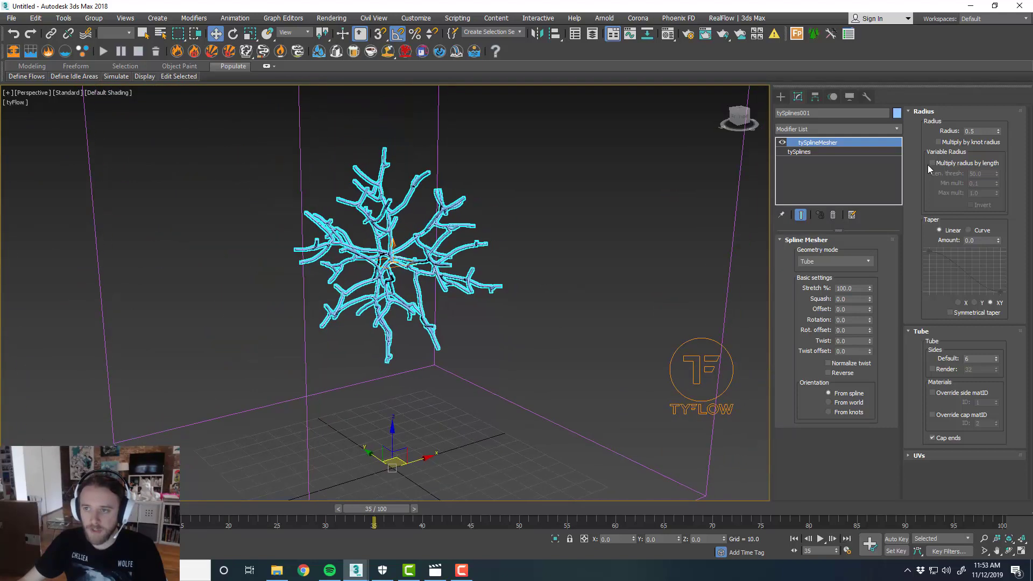
Set the tySplineMesher radius to 2.0.
click(966, 131)
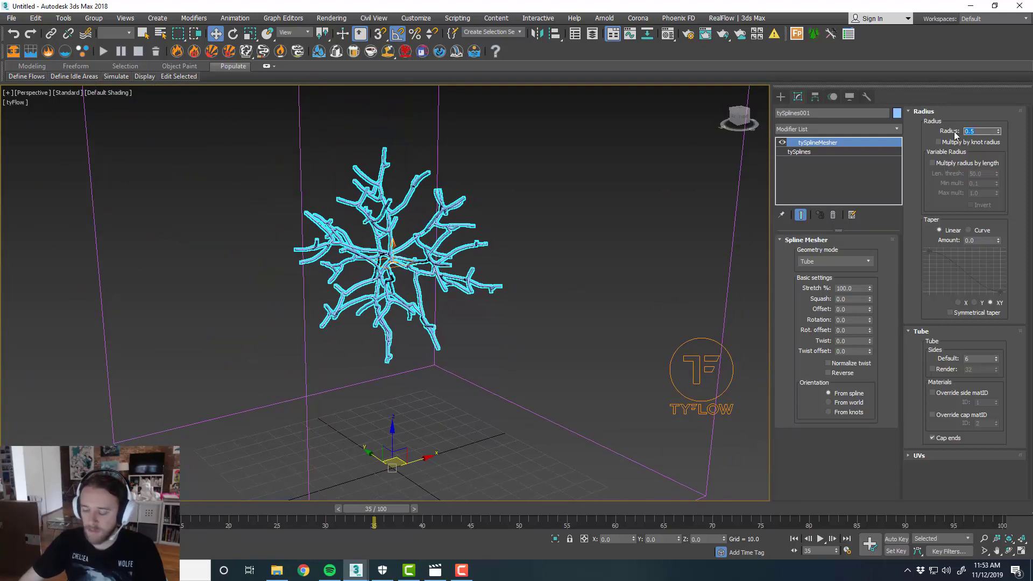
text(1)
key(Return)
key(Return)
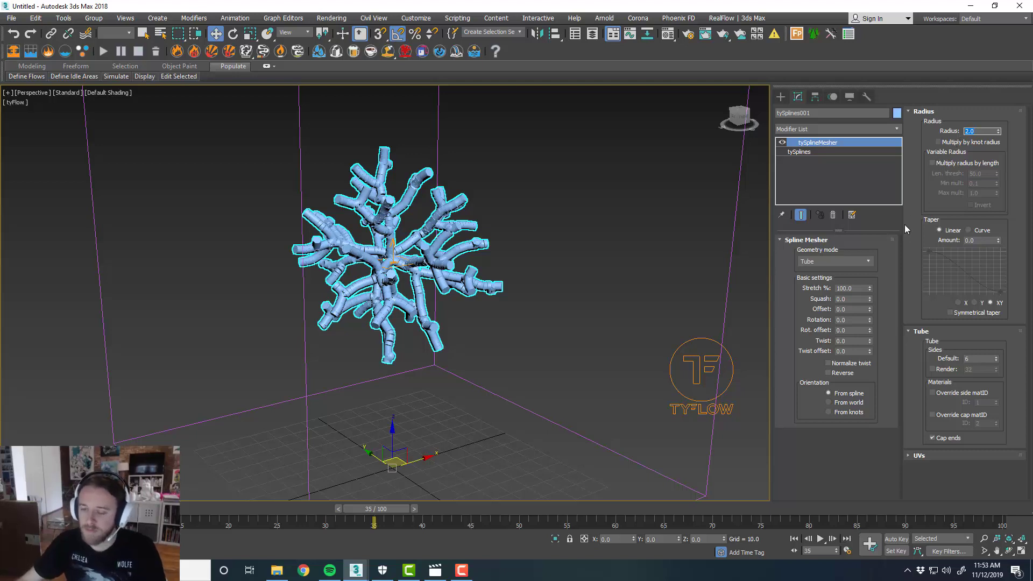
Enable knot welding in the post-processing settings of the tySplines base object.
click(849, 153)
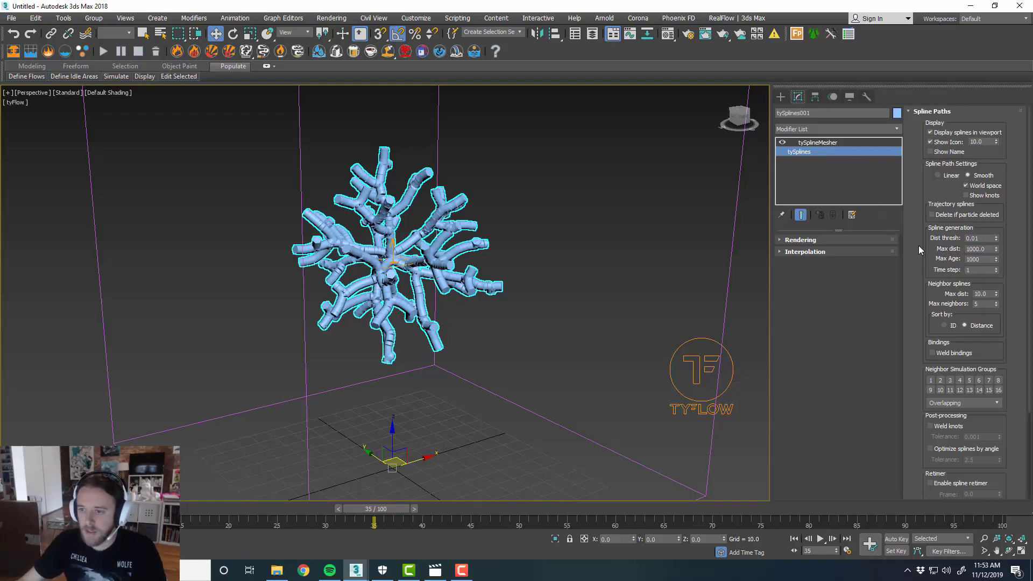
scroll(926, 323, down, 3)
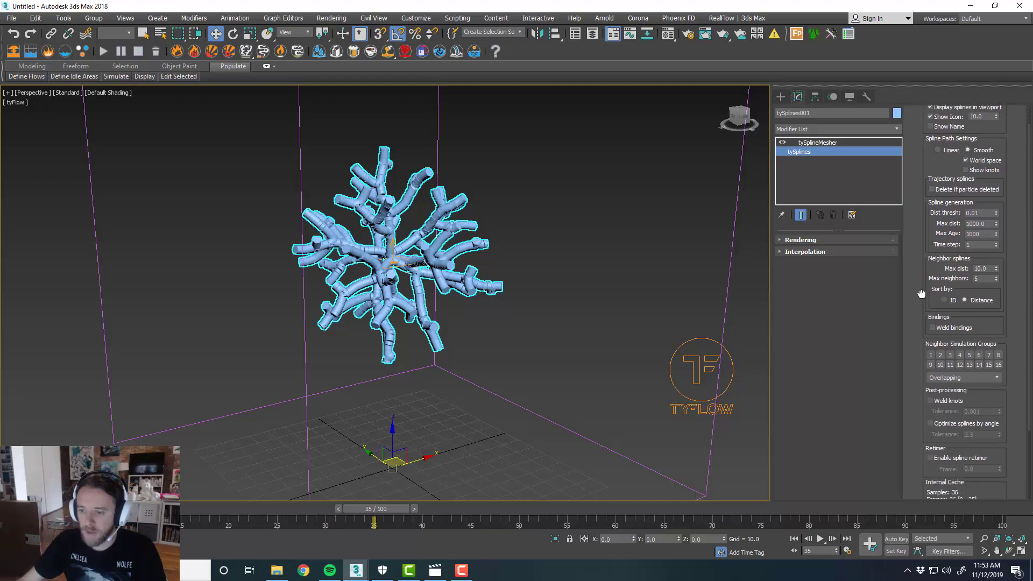
click(948, 396)
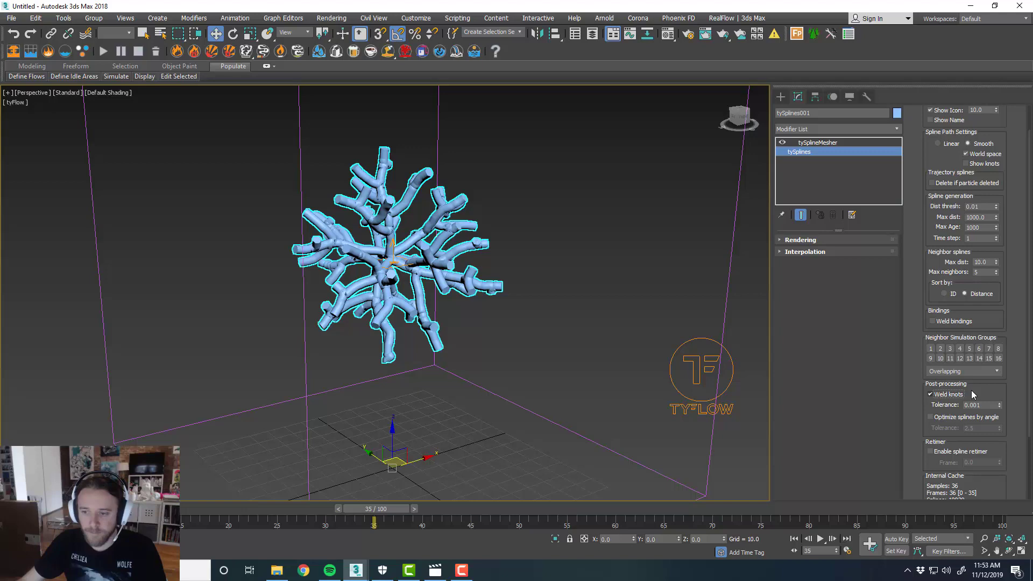
Display edged faces in the viewport and examine the topology of the branch tubes up close.
click(121, 93)
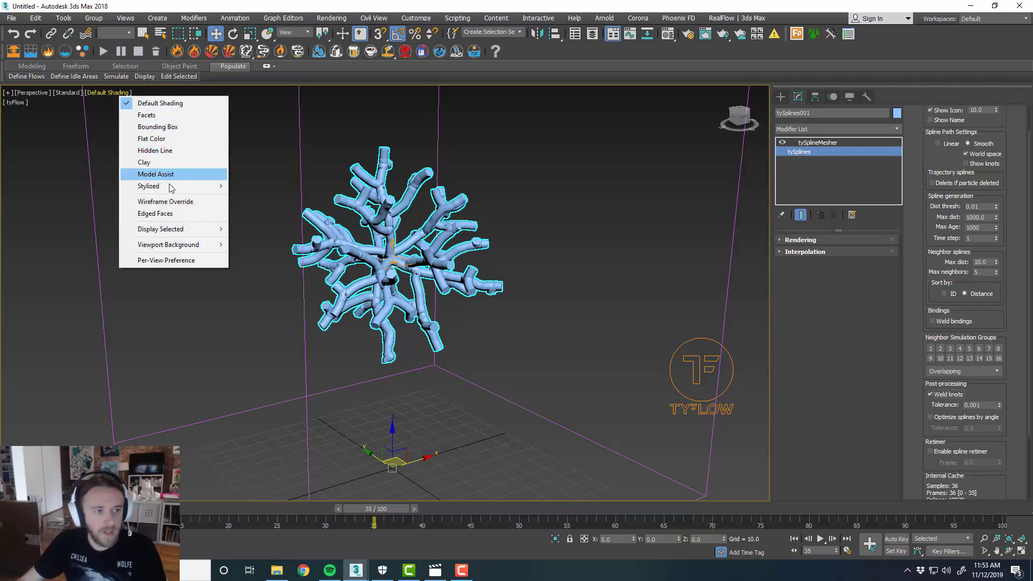
click(182, 215)
scroll(432, 256, up, 10)
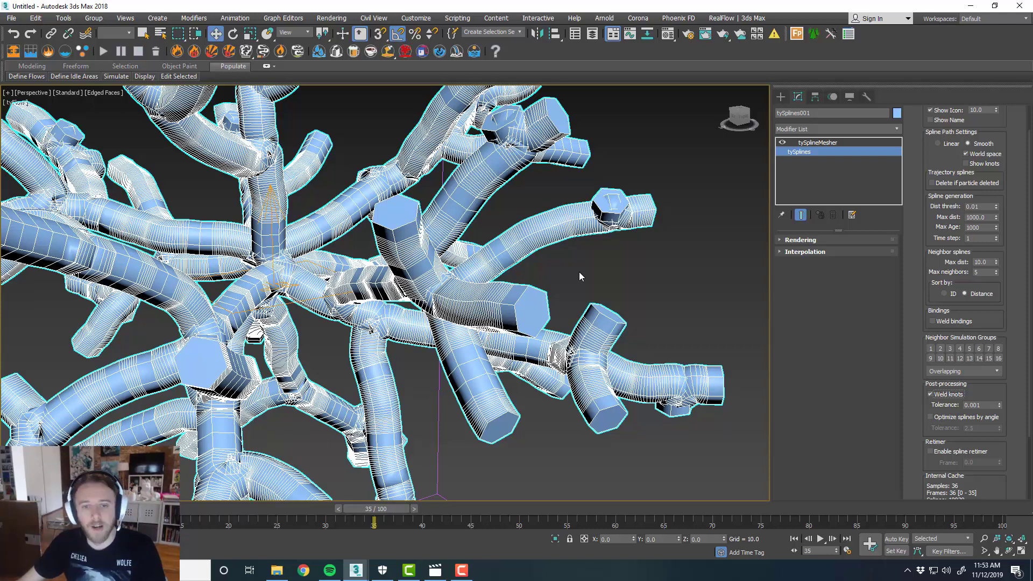
scroll(478, 299, down, 2)
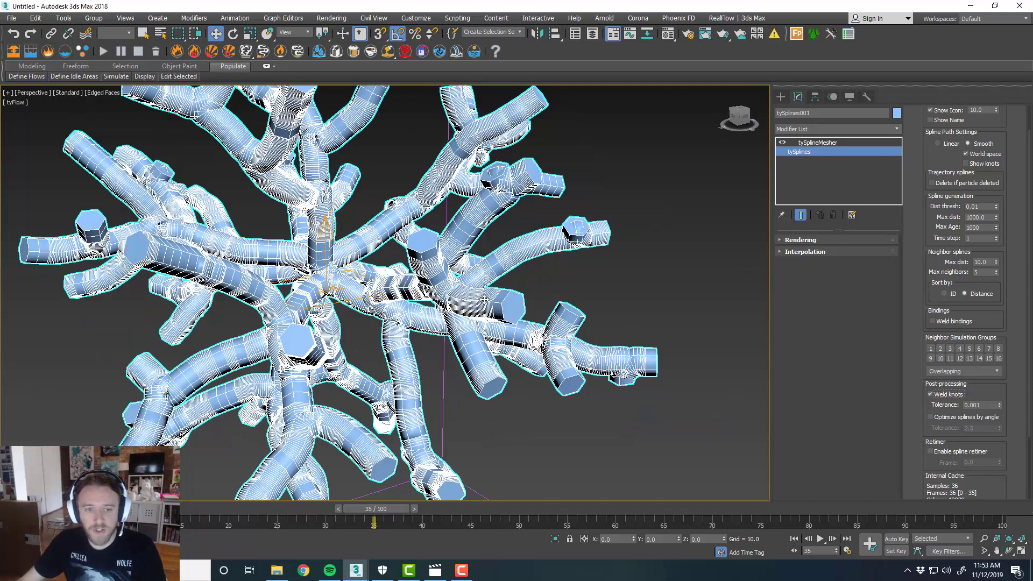
Hide the edged faces and examine the joints between the shaded branches.
click(105, 93)
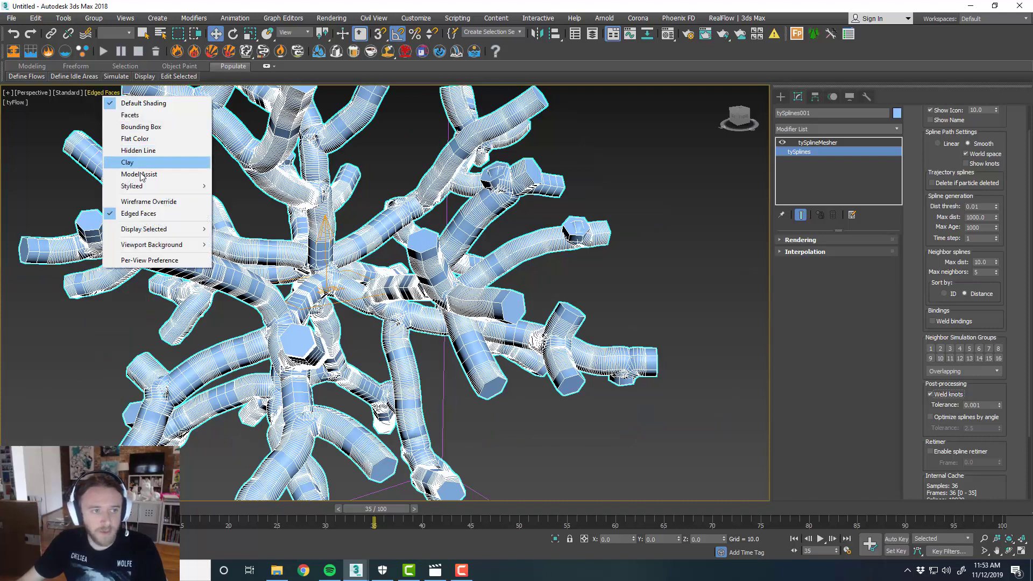
click(140, 213)
scroll(411, 218, up, 3)
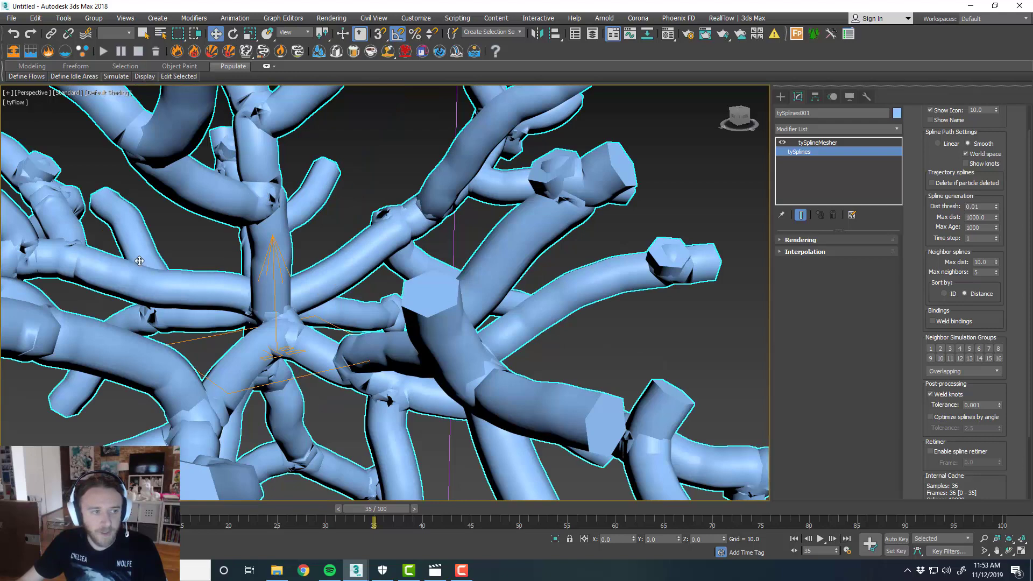
scroll(296, 308, down, 2)
scroll(328, 291, down, 2)
scroll(443, 313, up, 4)
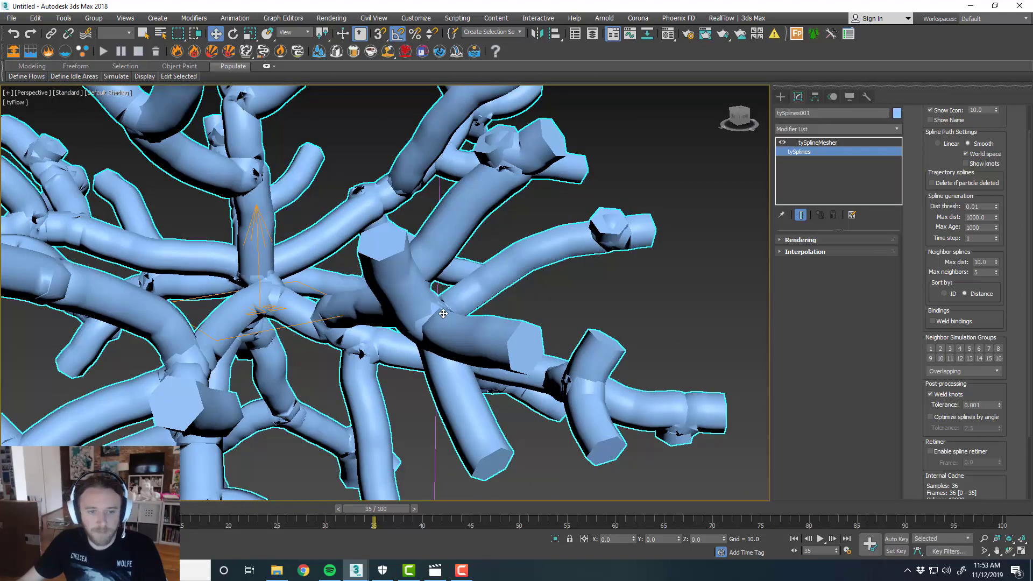
scroll(544, 339, down, 3)
middle_drag(525, 297, 511, 296)
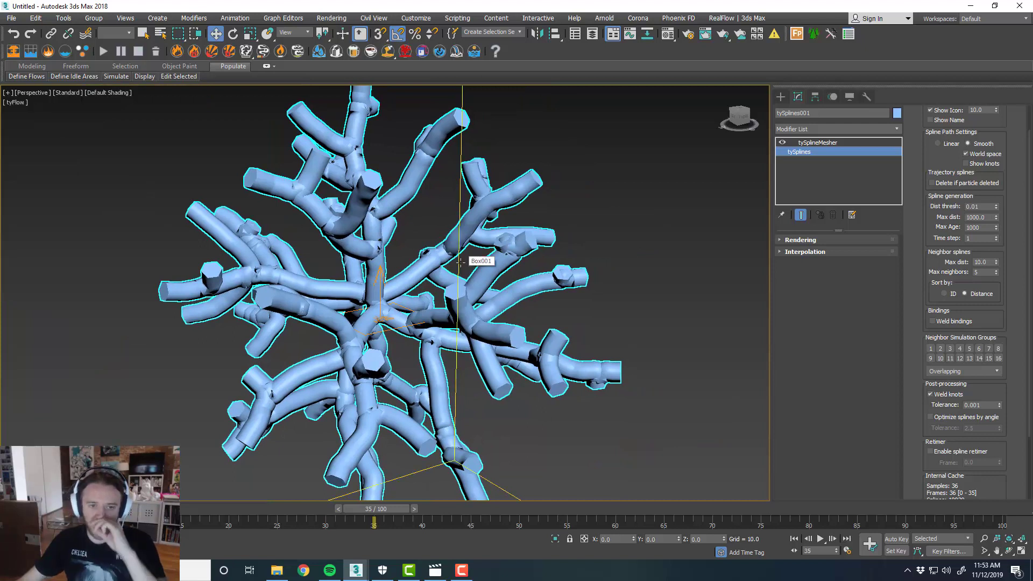
Set the default number of tube sides in the tySplineMesher modifier to 10.
click(587, 296)
click(563, 280)
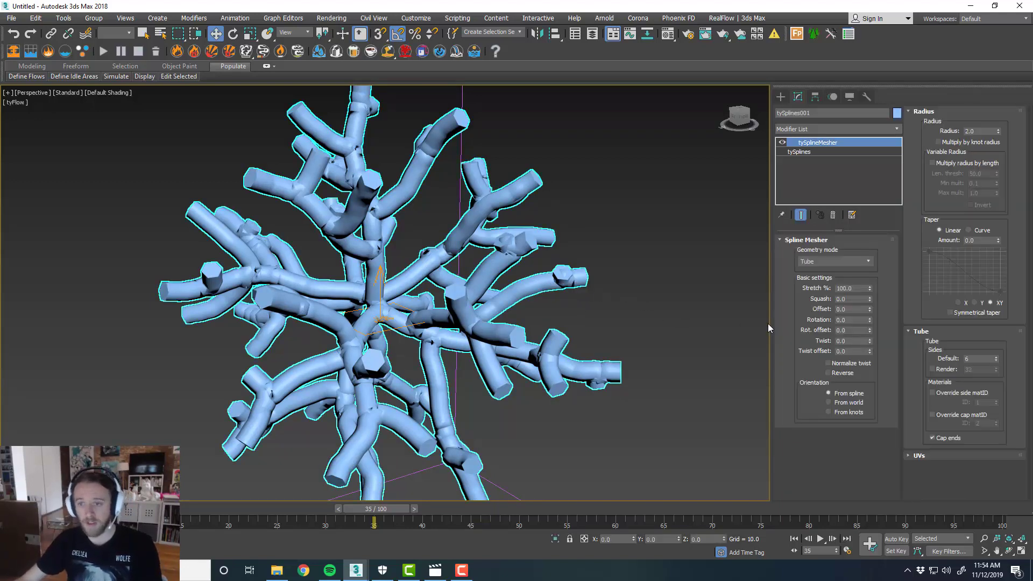
click(977, 131)
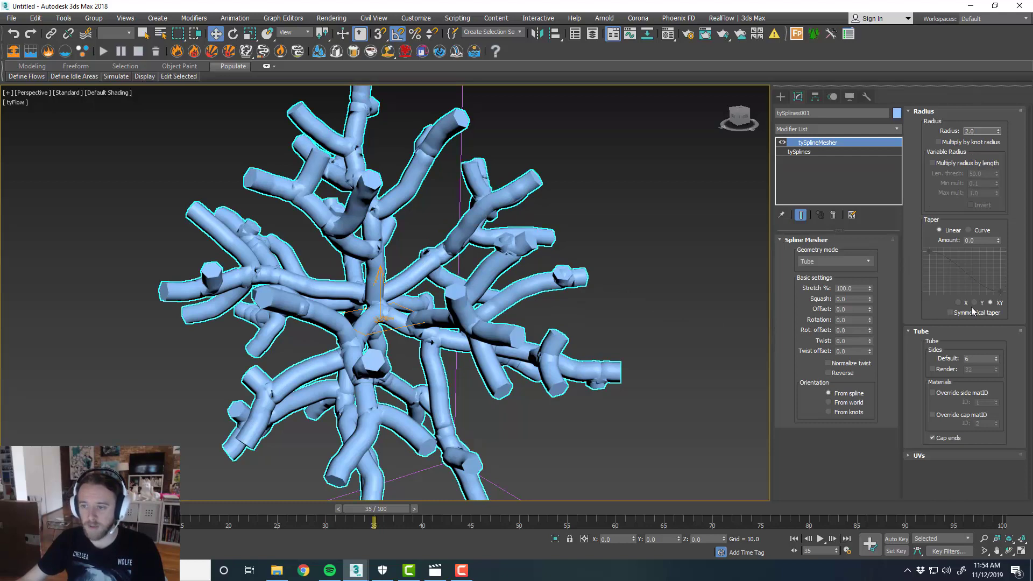
double_click(971, 359)
text(10)
key(Return)
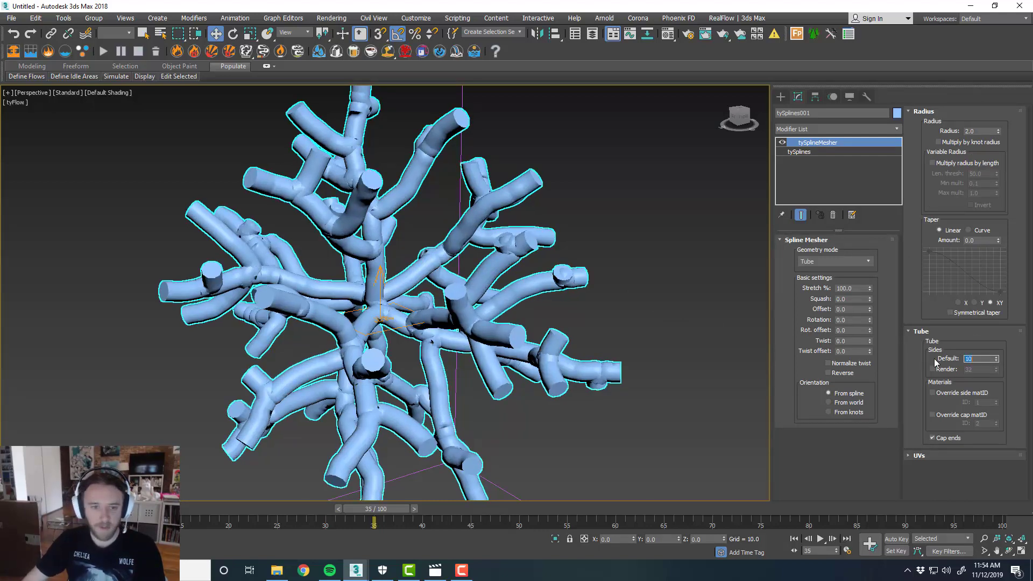
Show edged faces in the viewport again and examine the density of the 10-sided tube mesh.
middle_drag(506, 344, 487, 335)
scroll(479, 335, down, 3)
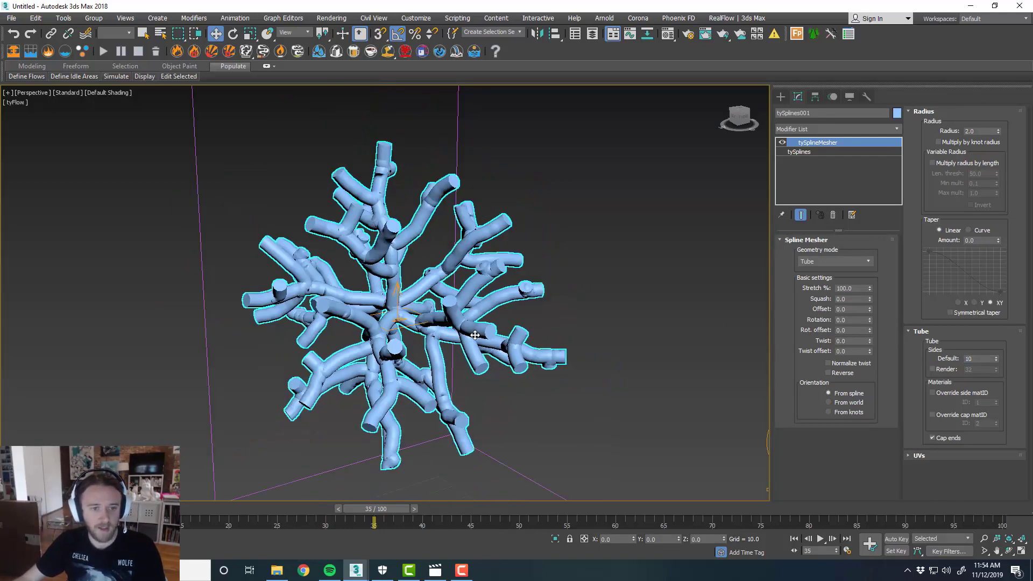
scroll(490, 340, down, 2)
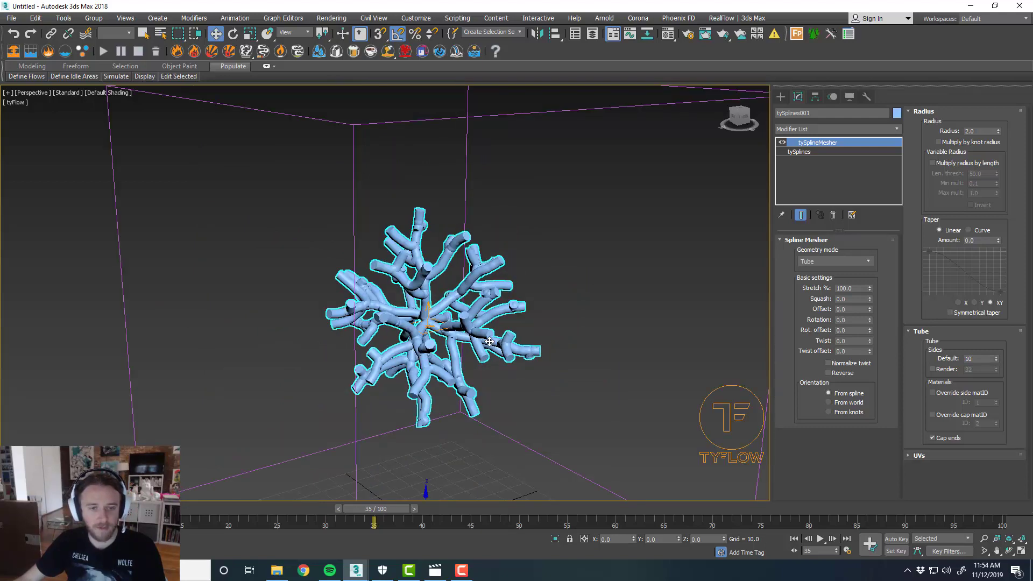
scroll(464, 337, up, 5)
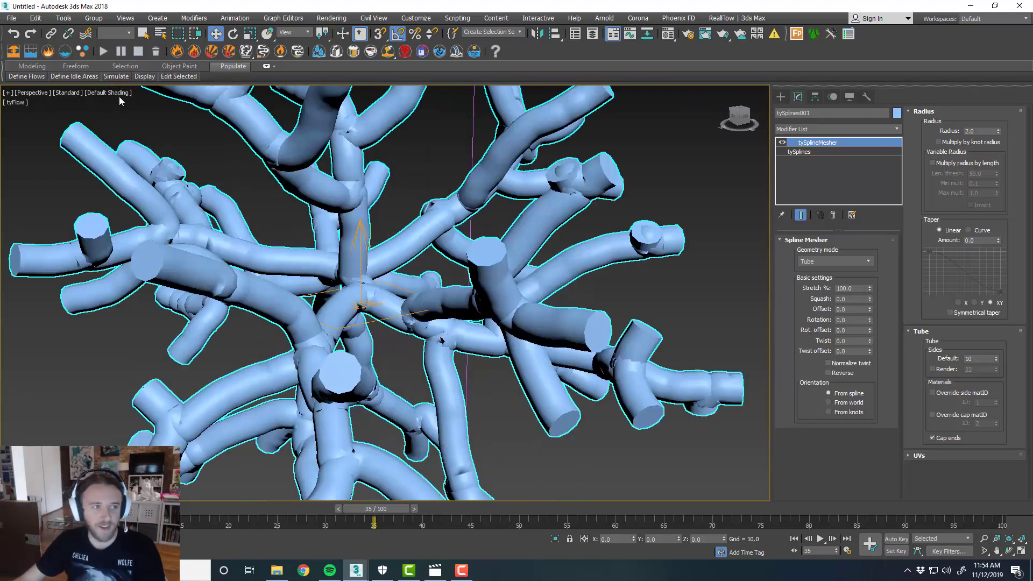
click(114, 92)
click(161, 211)
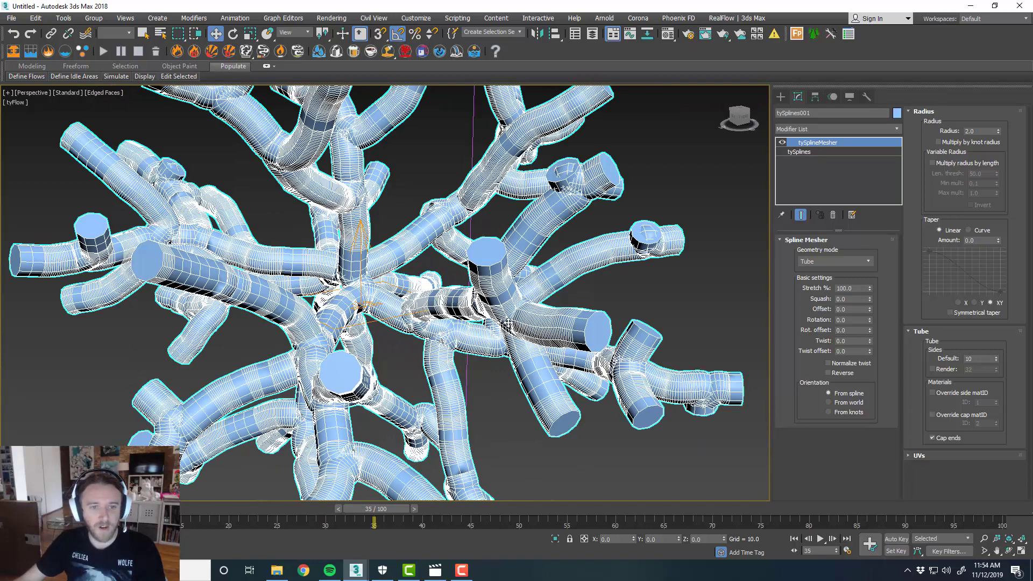
alt+middle_drag(508, 323, 548, 327)
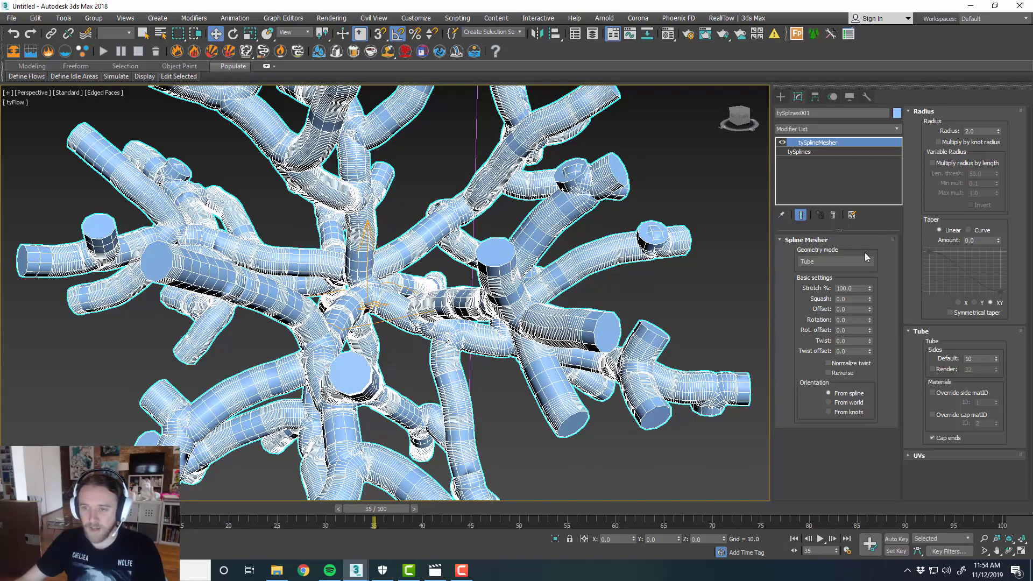
Disable knot welding on the tySplines base object, return to the tySplineMesher modifier and check the mesh.
click(832, 154)
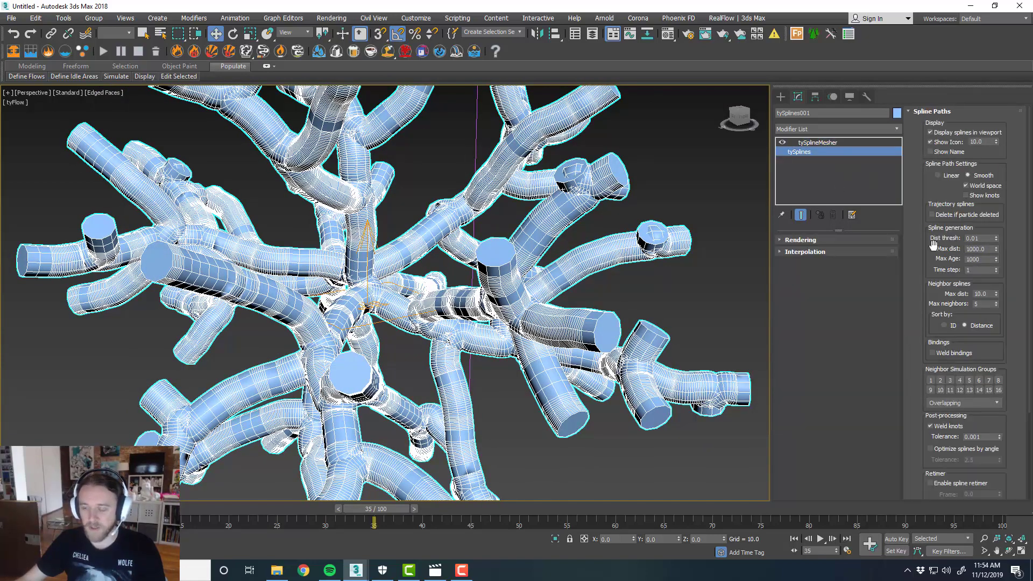
click(939, 426)
middle_drag(670, 296, 595, 286)
scroll(661, 308, down, 3)
scroll(587, 293, up, 3)
scroll(585, 287, down, 1)
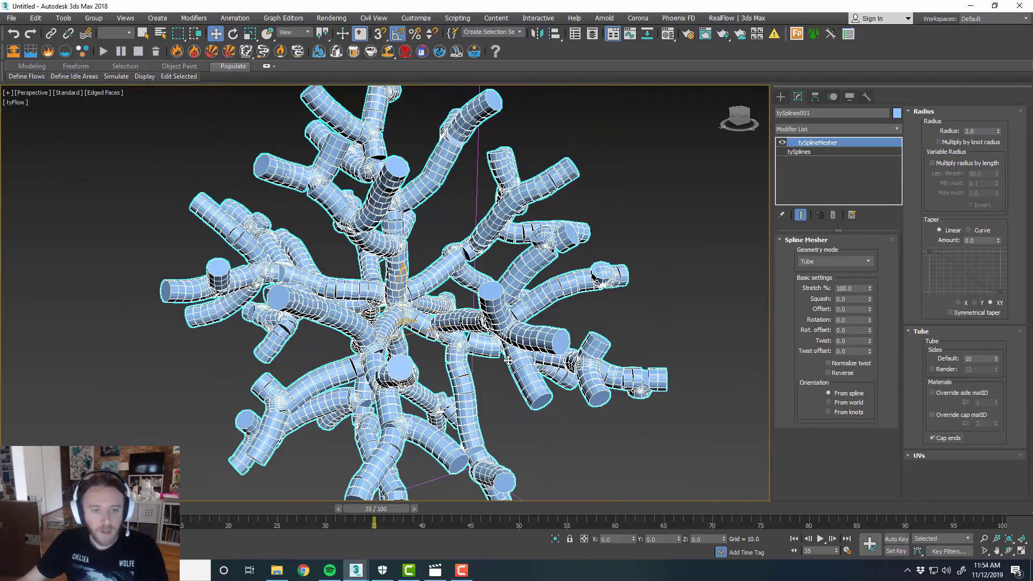
scroll(514, 361, down, 5)
middle_drag(581, 385, 529, 333)
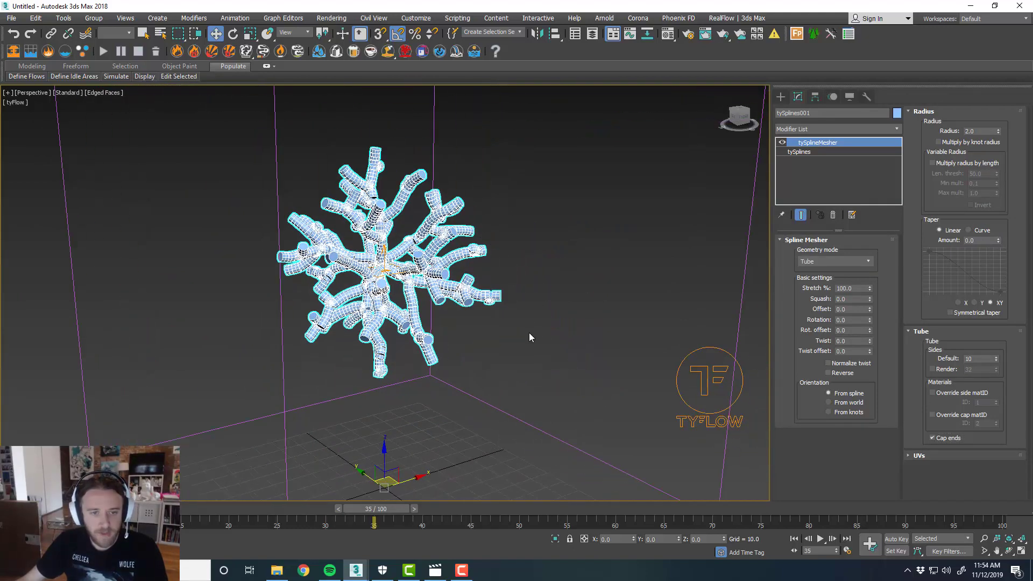
Scrub the animation back to frame 16 to view the earlier growth of the meshed branches.
scroll(528, 333, down, 3)
scroll(487, 301, up, 8)
scroll(485, 285, down, 8)
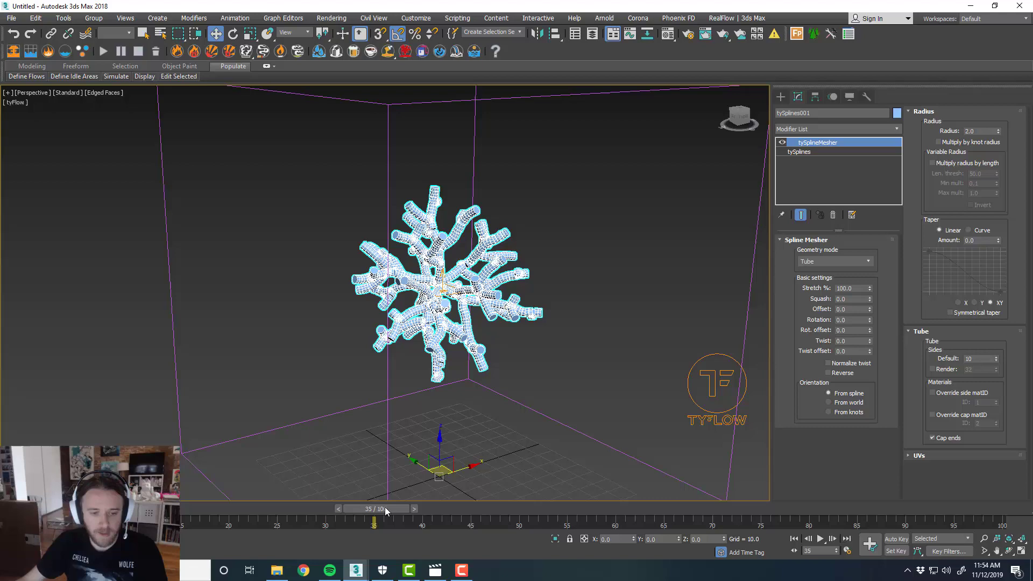
drag(385, 507, 204, 507)
key(w)
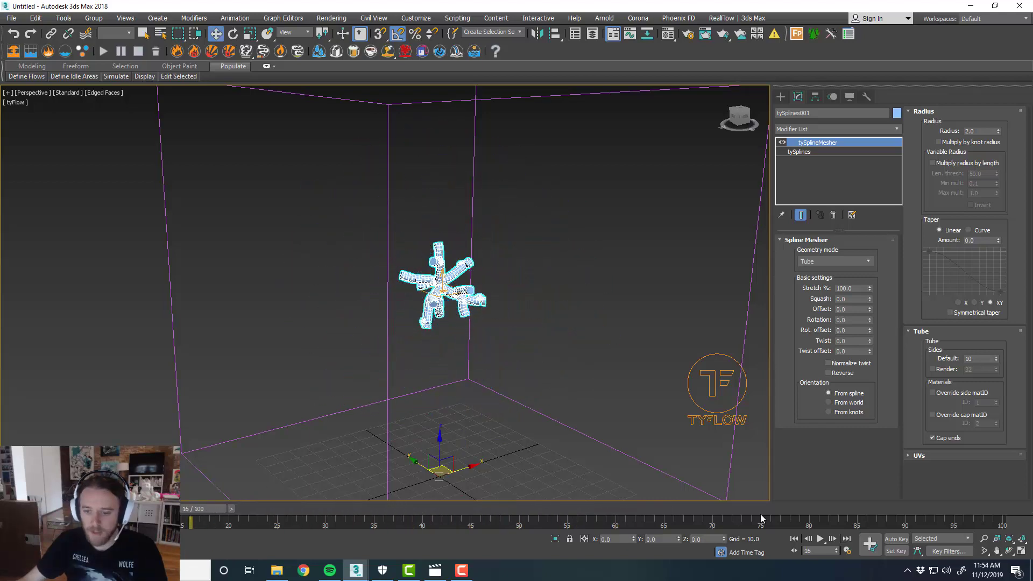
Set the animation's frame count to 300 in the time configuration.
click(848, 551)
double_click(579, 317)
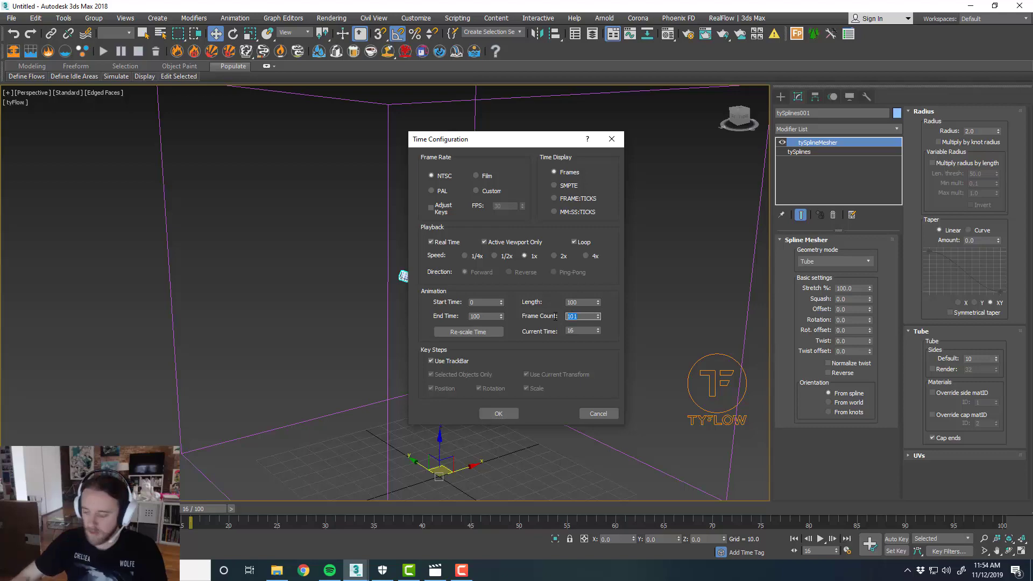
text(300)
key(Return)
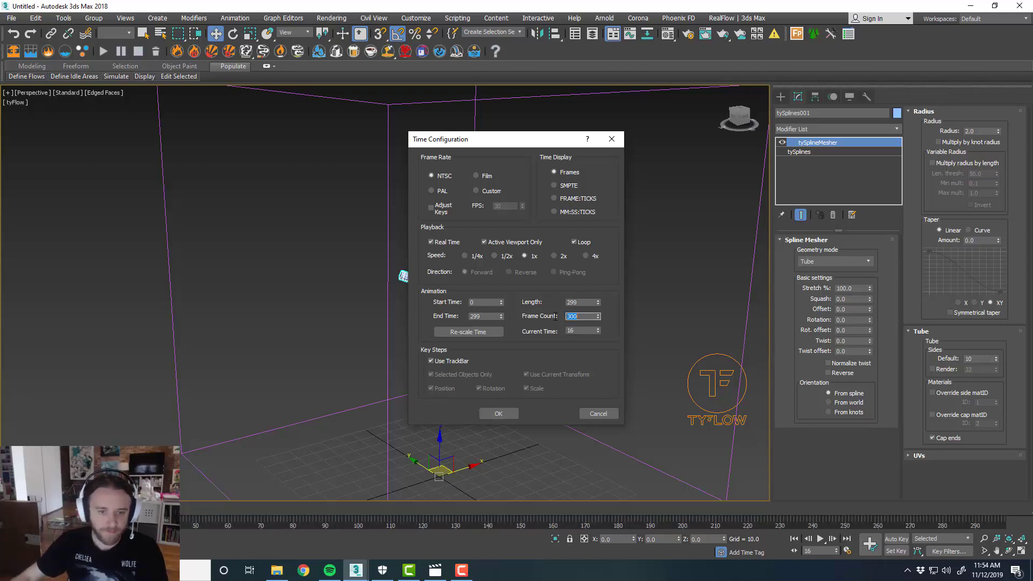
click(517, 413)
Advance the animation to frame 138 to grow the branches through the box, and turn off edged faces.
scroll(318, 413, down, 3)
middle_drag(319, 413, 292, 397)
drag(245, 503, 489, 508)
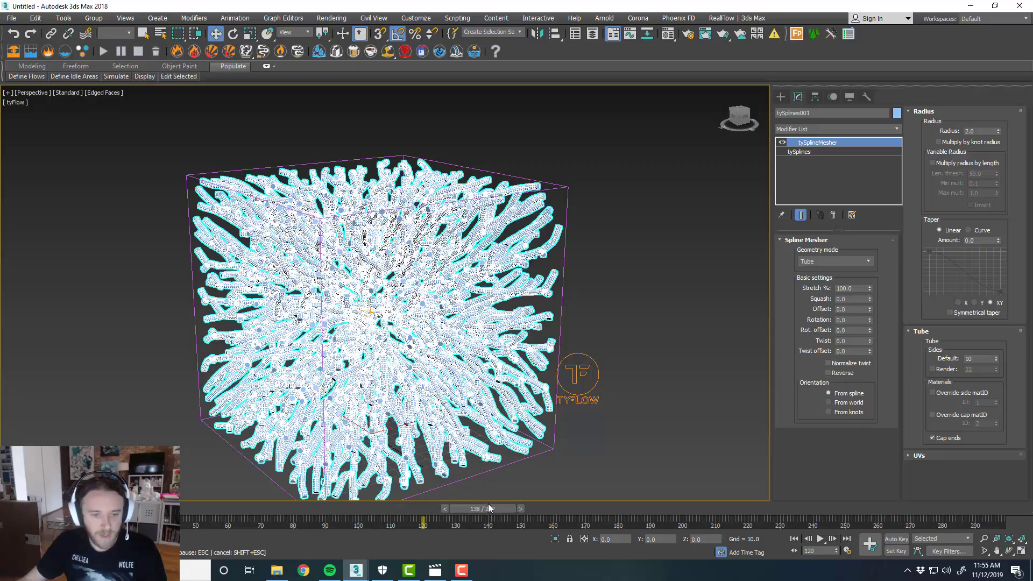
click(107, 93)
click(141, 213)
scroll(471, 344, up, 5)
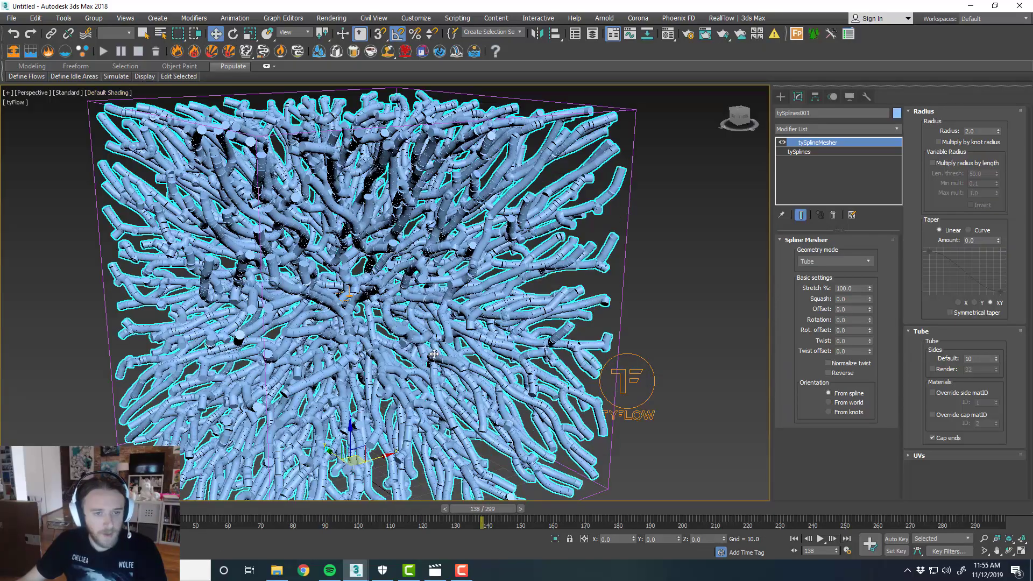
Set the tySplineMesher tube radius to 1.5 to thin the branches and check the mesh.
alt+middle_drag(471, 341, 520, 253)
scroll(468, 335, down, 3)
scroll(466, 306, up, 3)
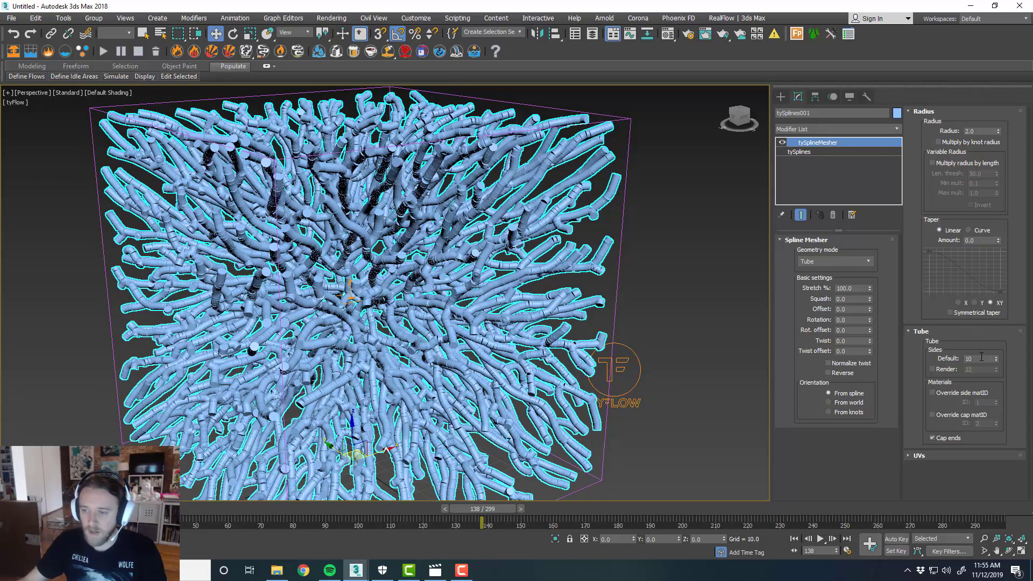
double_click(973, 131)
text(1.5)
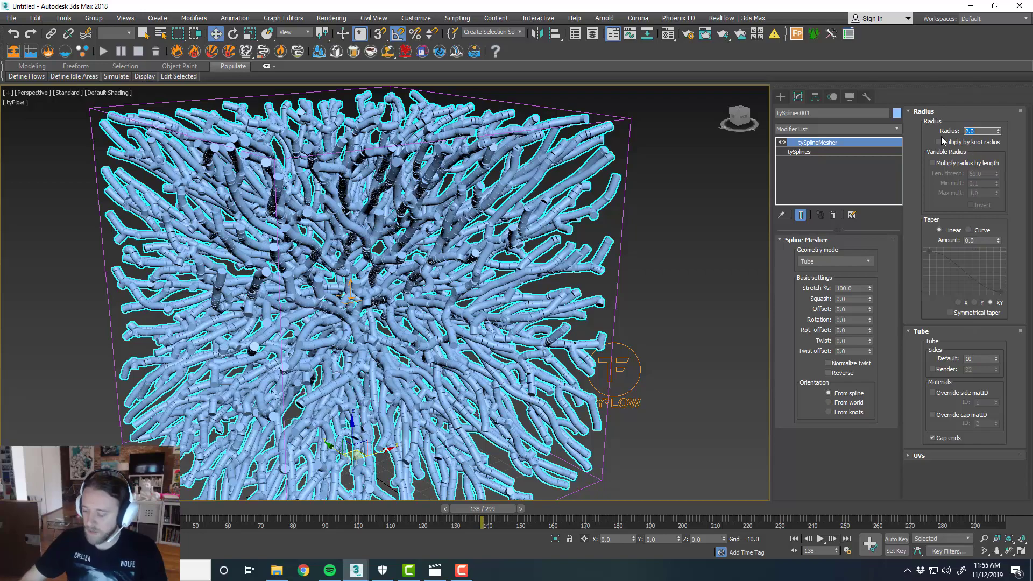
key(Return)
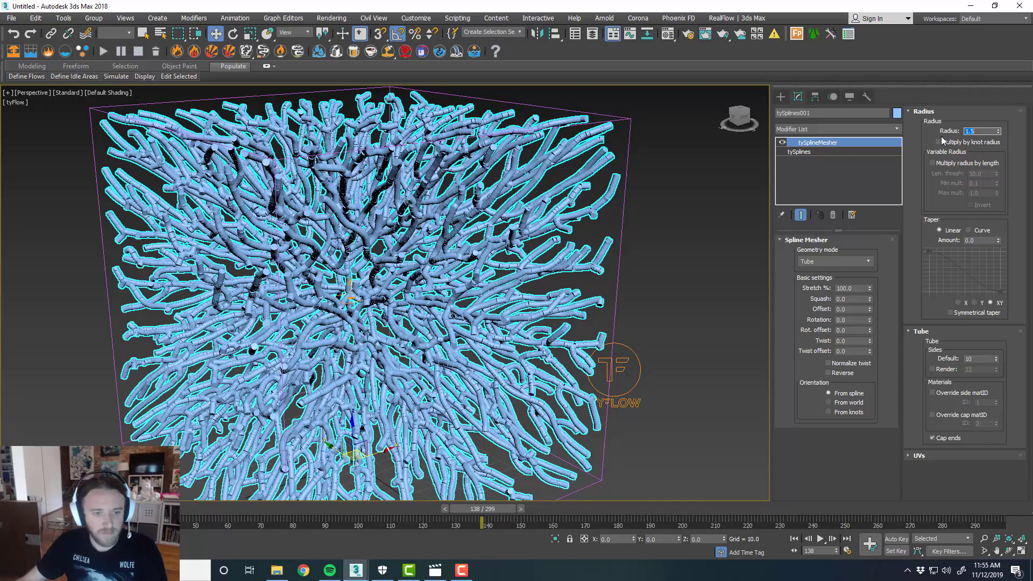
alt+middle_drag(447, 277, 488, 294)
scroll(412, 264, up, 2)
scroll(446, 267, down, 2)
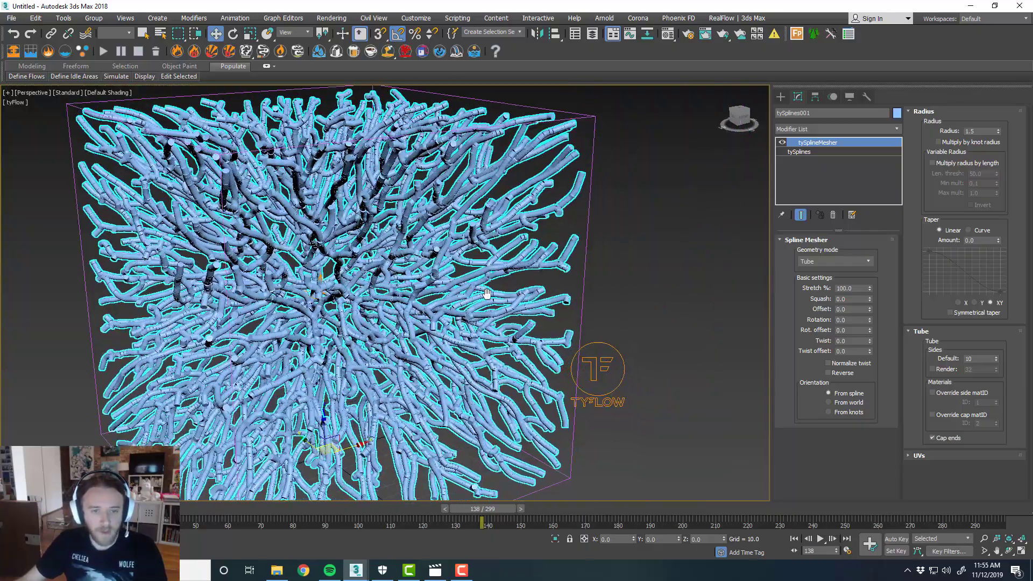
Turn on edged faces in the viewport and inspect the topology of the tube mesh.
click(102, 92)
click(124, 214)
scroll(515, 274, up, 6)
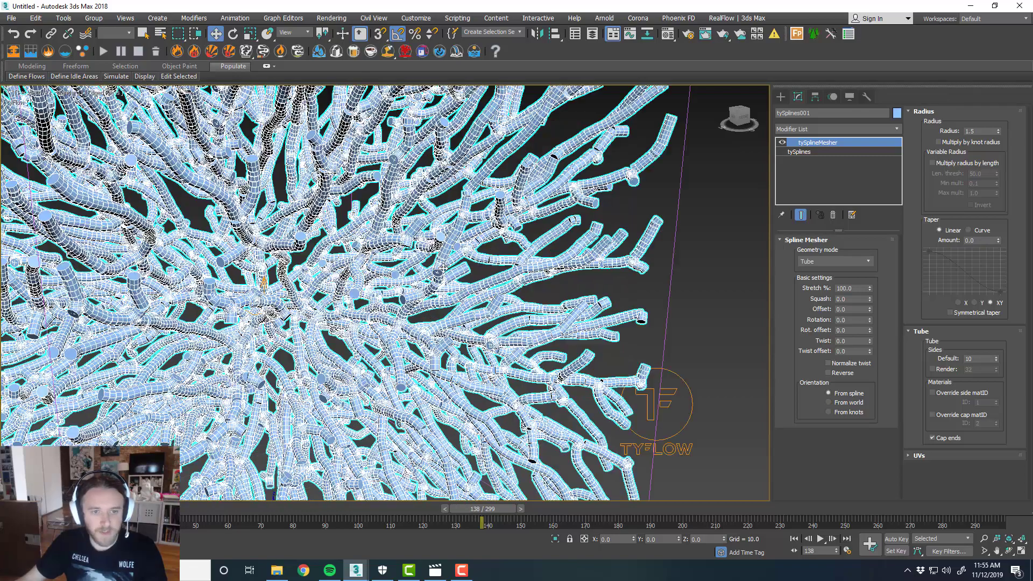
scroll(515, 274, down, 8)
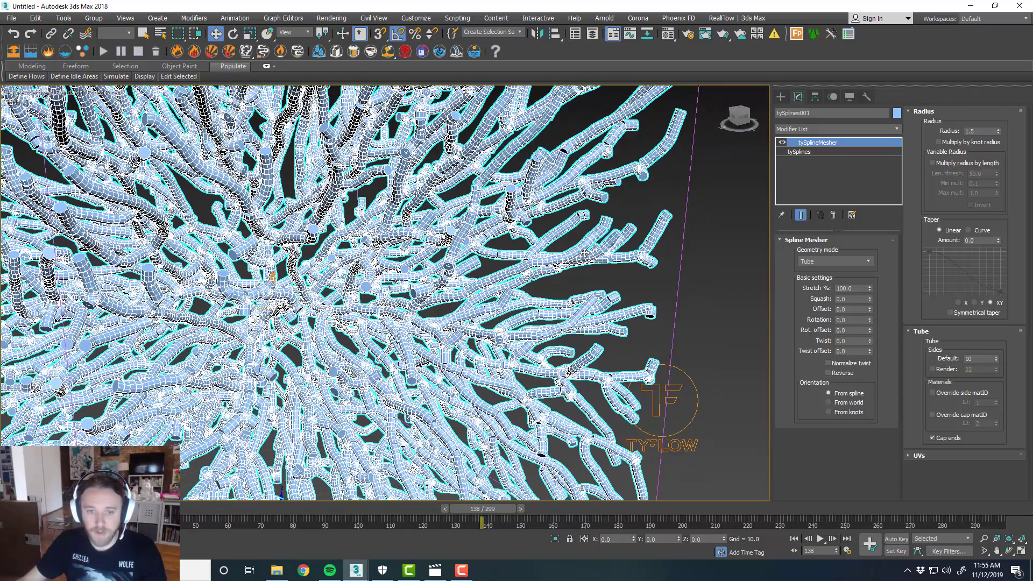
Add a Subdivide modifier above the tySplineMesher on the splines object and check the denser mesh.
click(897, 130)
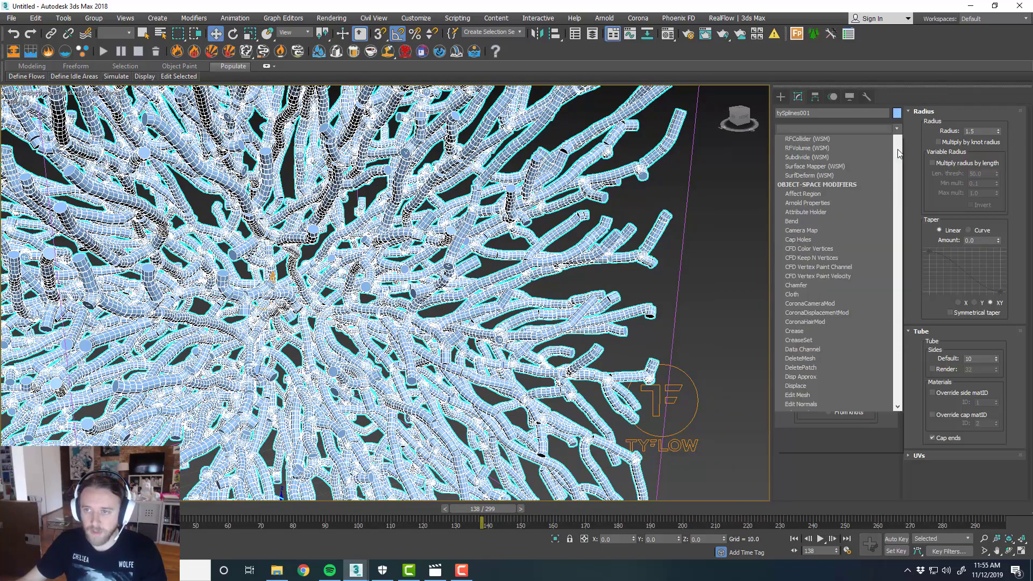
drag(898, 164, 902, 324)
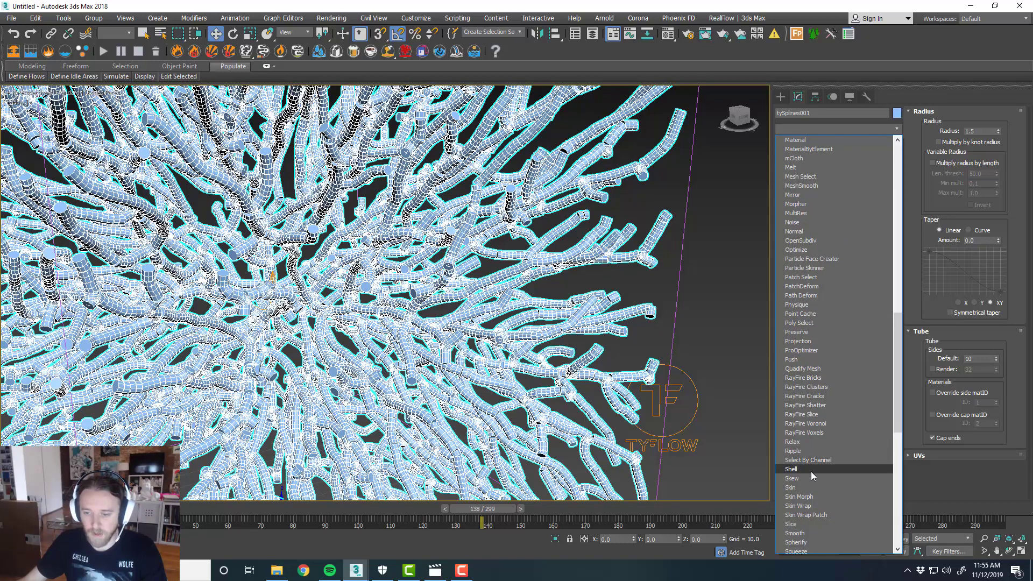
scroll(815, 497, down, 3)
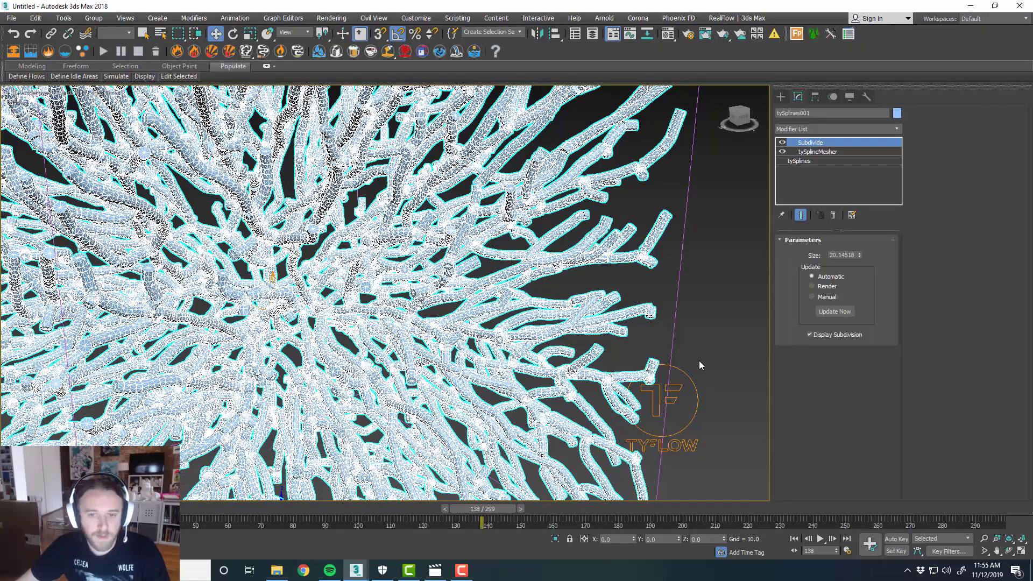
scroll(699, 360, down, 10)
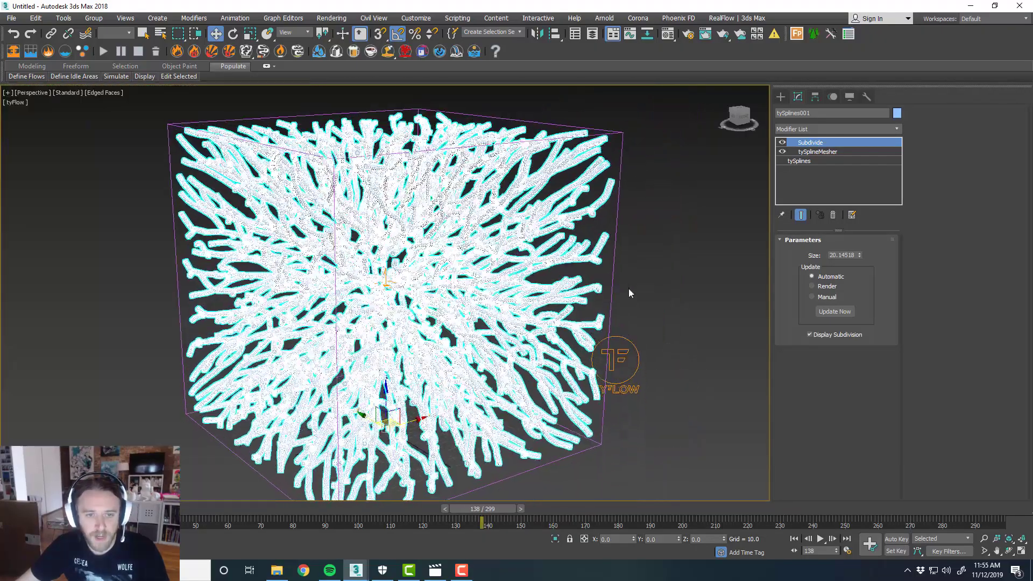
scroll(631, 294, up, 8)
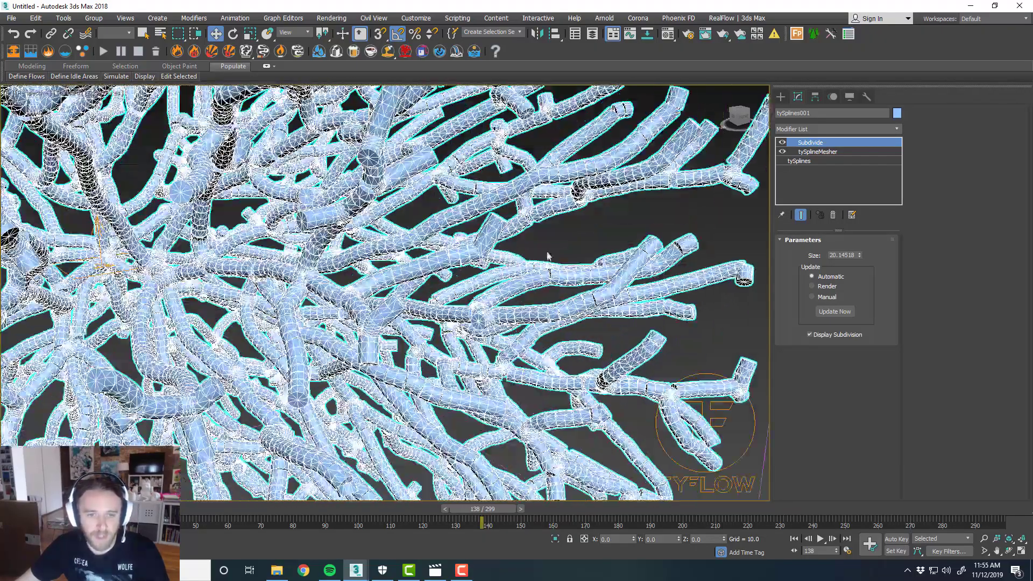
Deselect the branch mesh and turn off edged faces in the viewport.
click(548, 254)
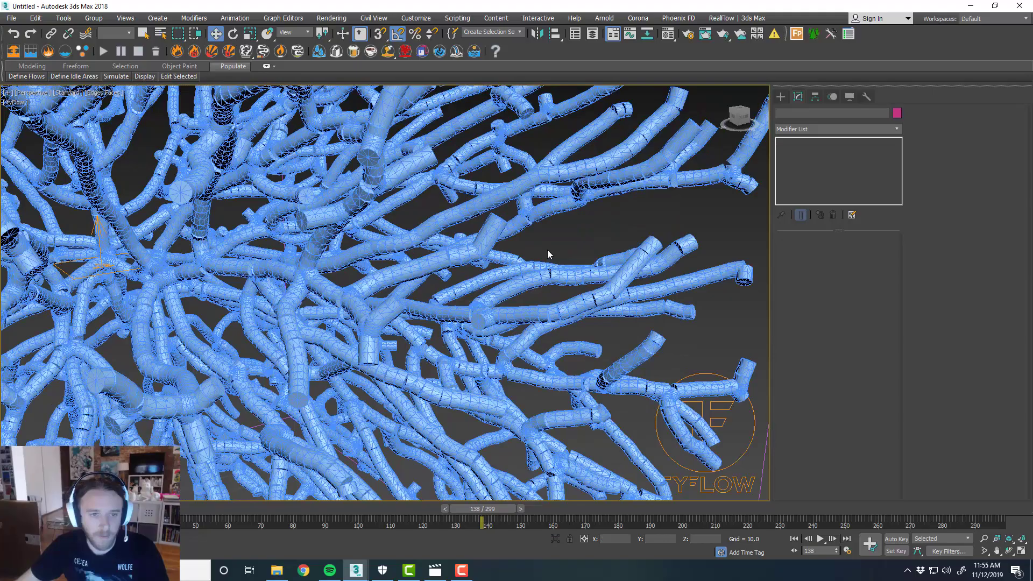
scroll(547, 254, down, 5)
scroll(540, 306, up, 6)
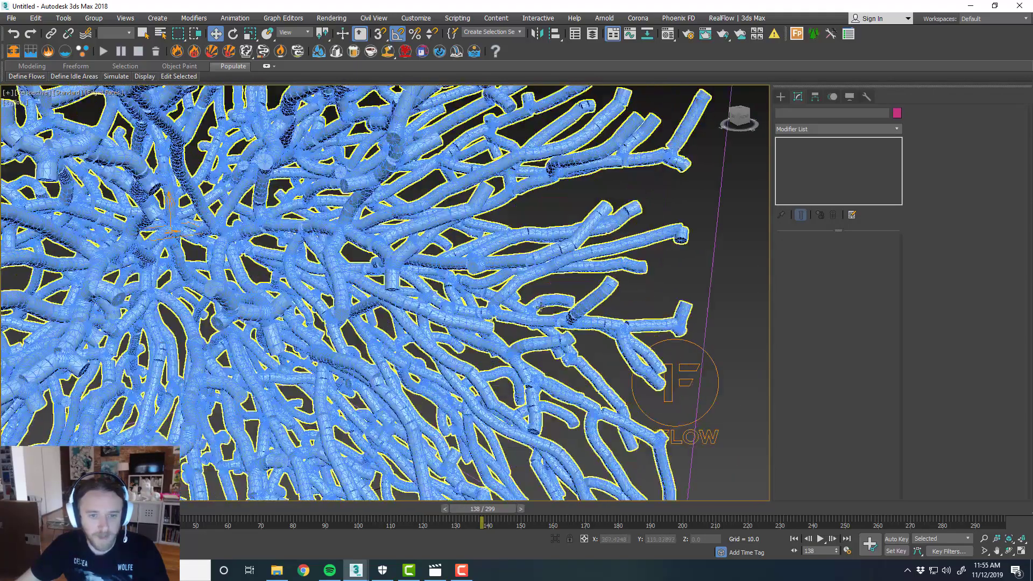
scroll(540, 306, down, 6)
scroll(585, 318, up, 2)
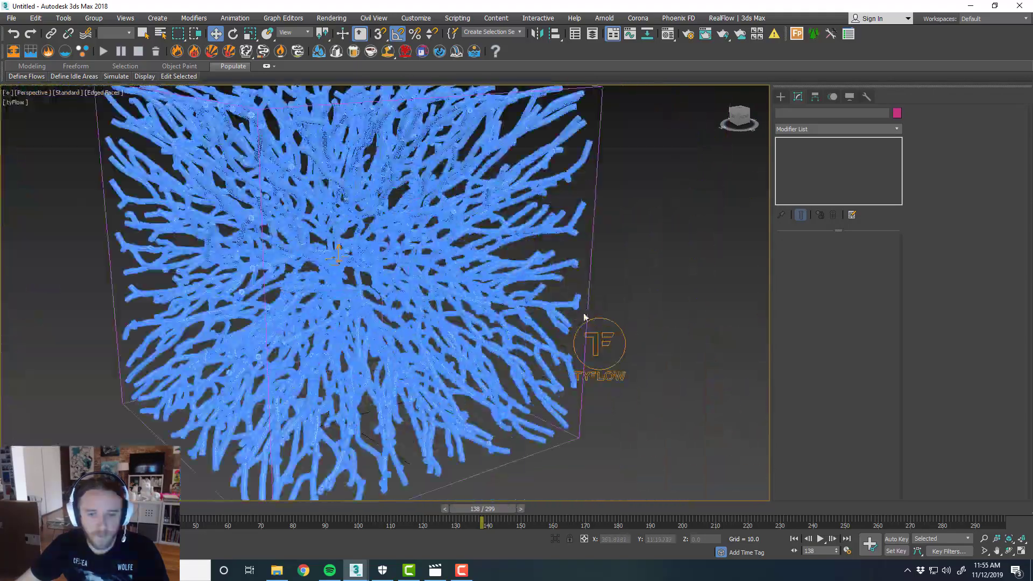
middle_drag(637, 326, 615, 327)
click(106, 97)
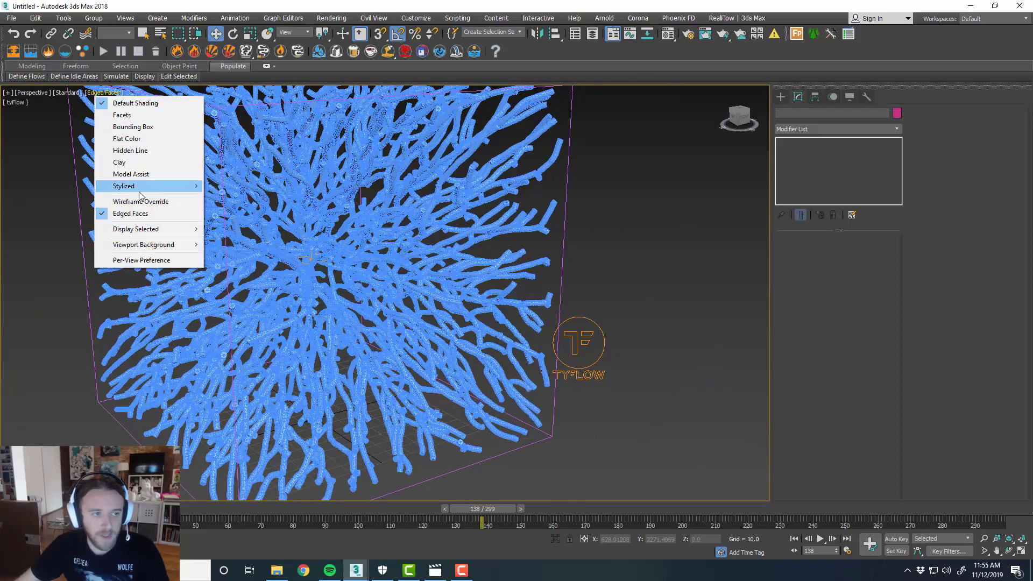
click(134, 211)
middle_drag(522, 291, 441, 290)
scroll(457, 290, down, 3)
scroll(441, 291, up, 3)
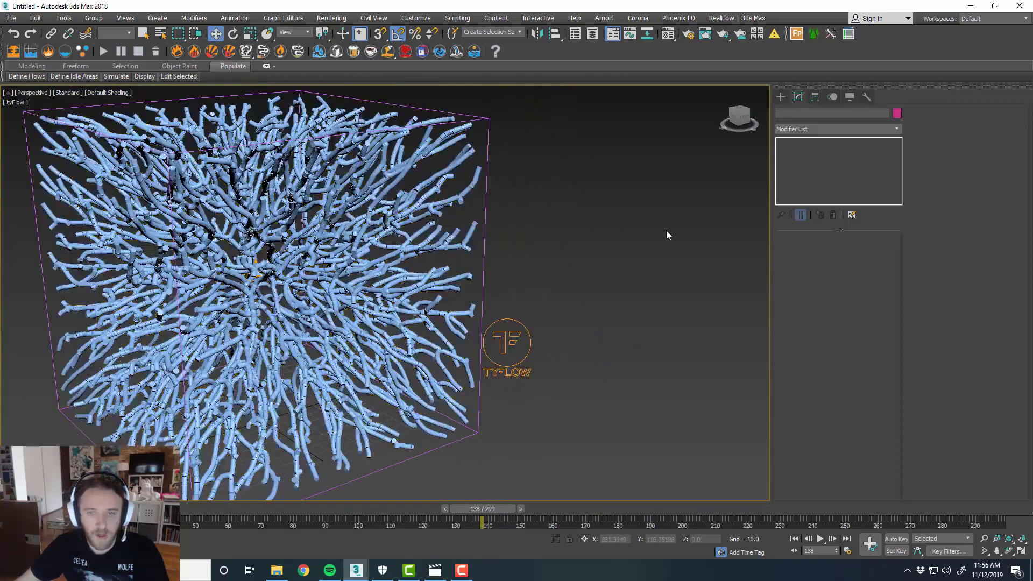
Create a tyMesher object on the ground beside the tyFlow icon.
click(784, 98)
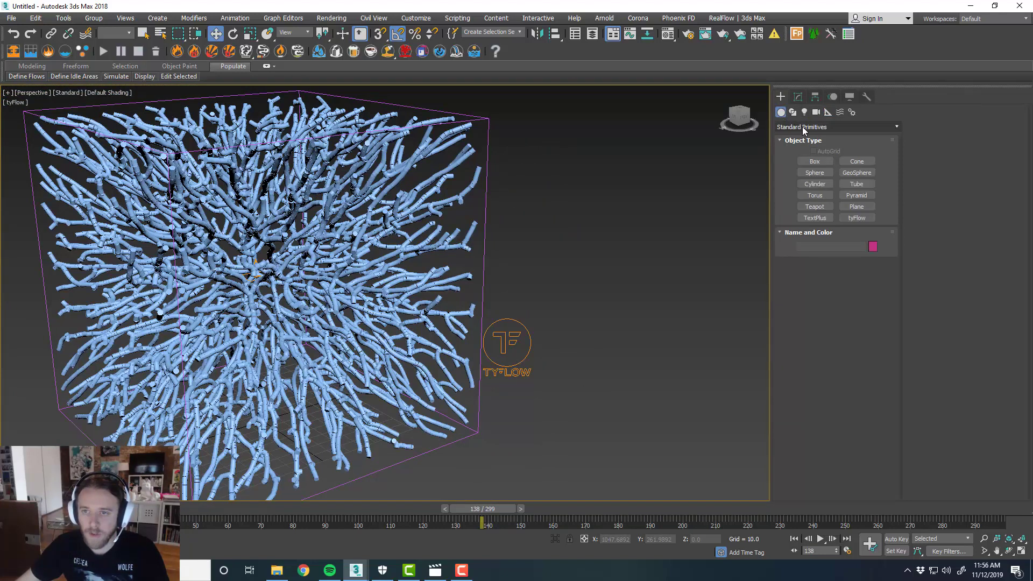
click(804, 128)
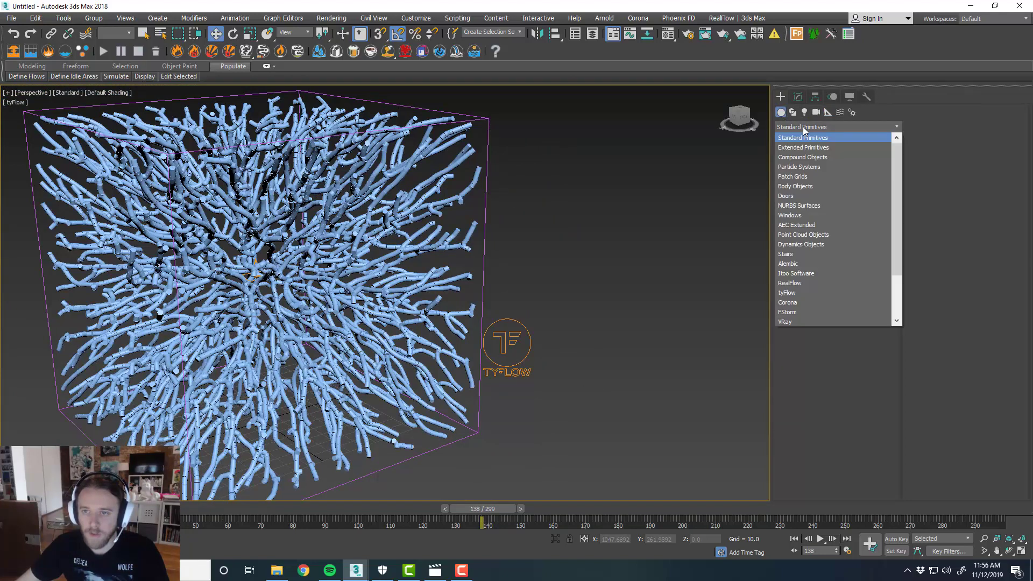
click(817, 292)
click(856, 161)
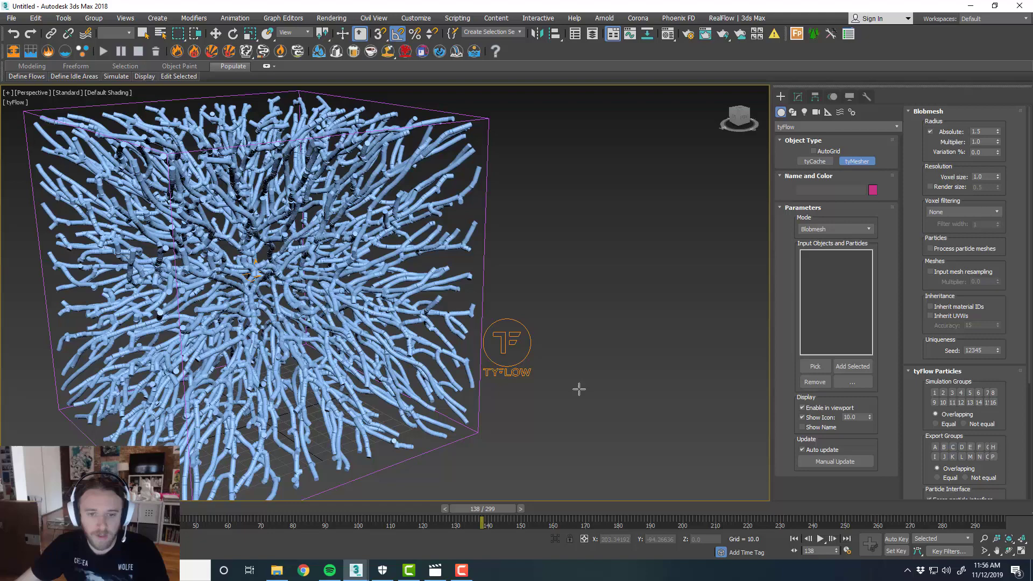
click(579, 389)
key(w)
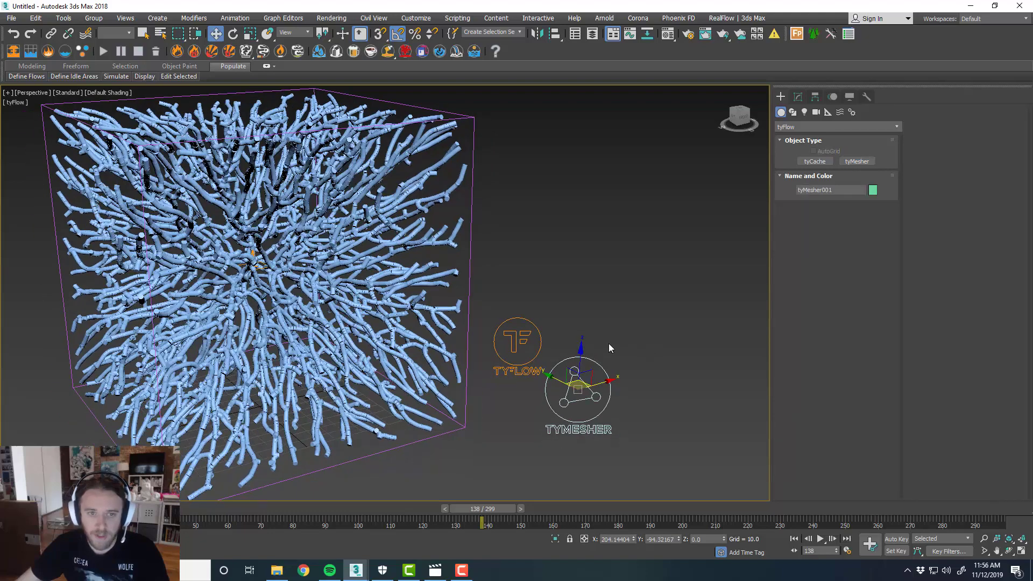
Pick the tySplines001 branches in the viewport as the tyMesher's input object.
click(798, 97)
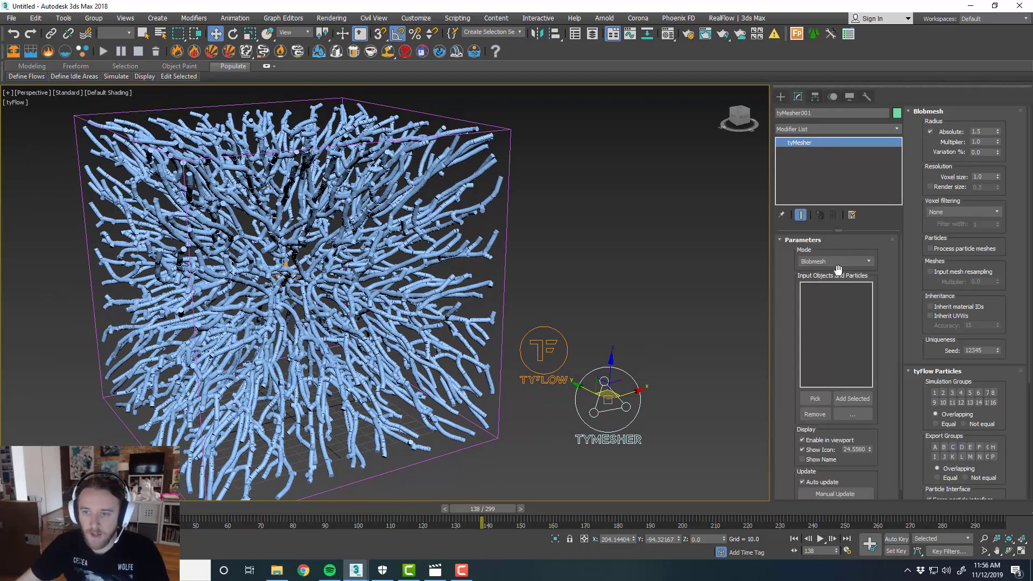
click(816, 399)
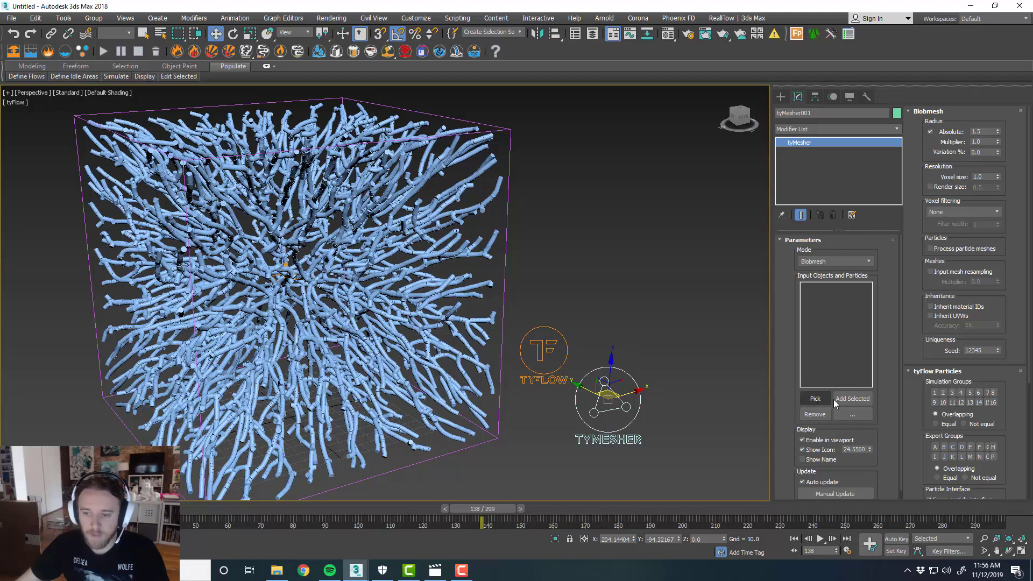
click(815, 398)
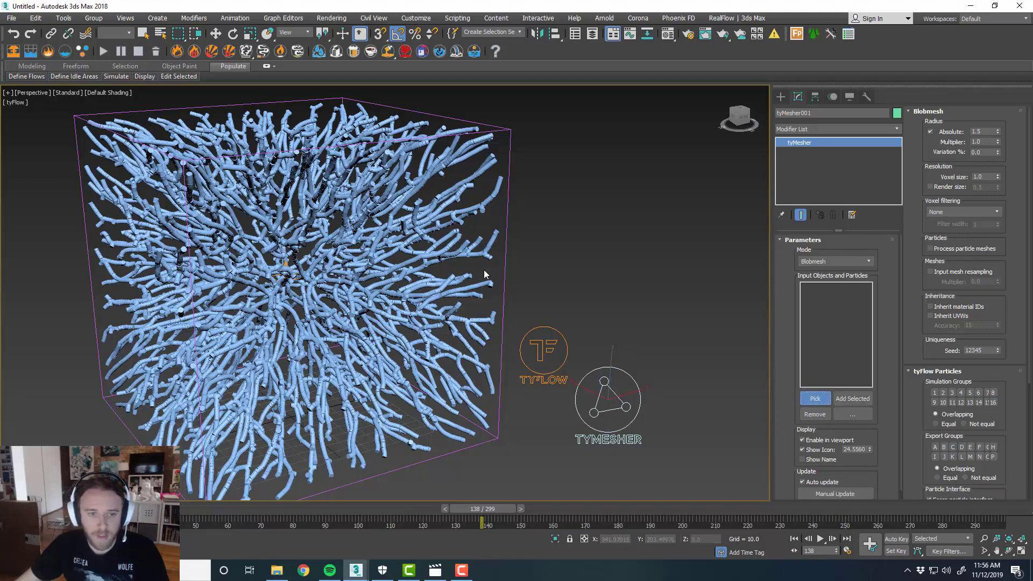
click(449, 251)
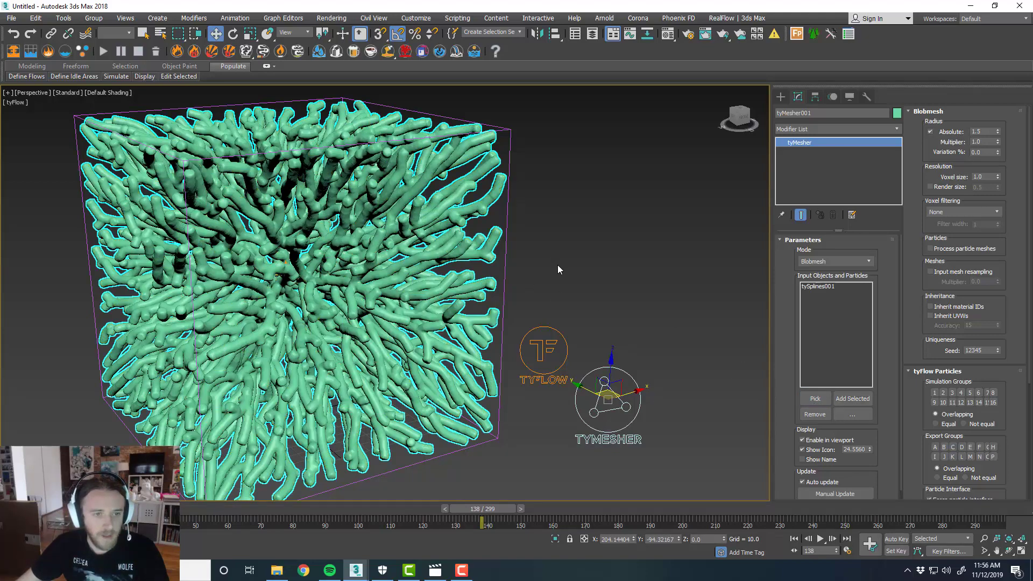
middle_drag(557, 265, 576, 262)
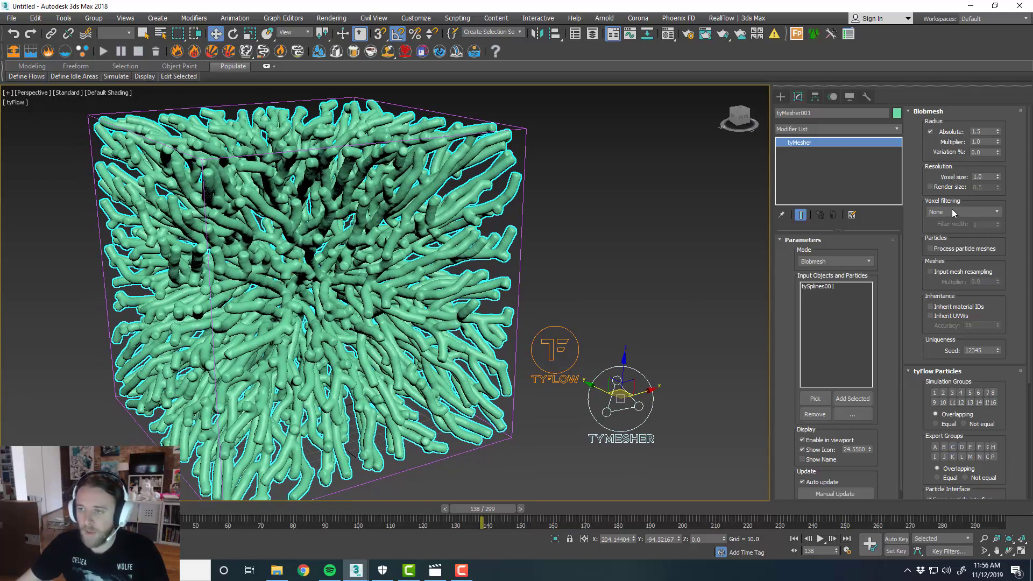
Set the tyMesher's absolute blobmesh radius to 1.0 and its voxel filtering to Gaussian.
double_click(976, 132)
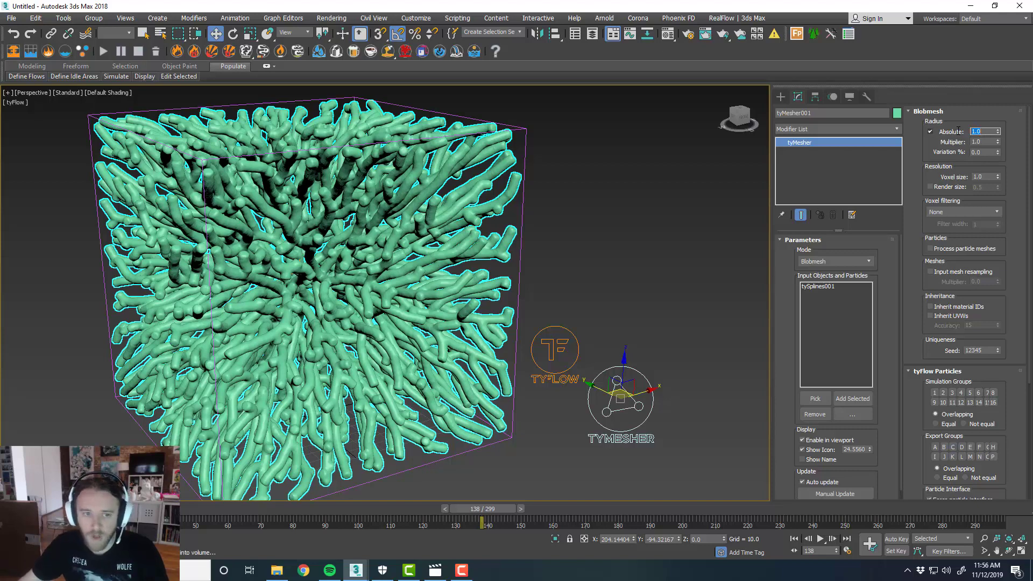
text(1)
key(Return)
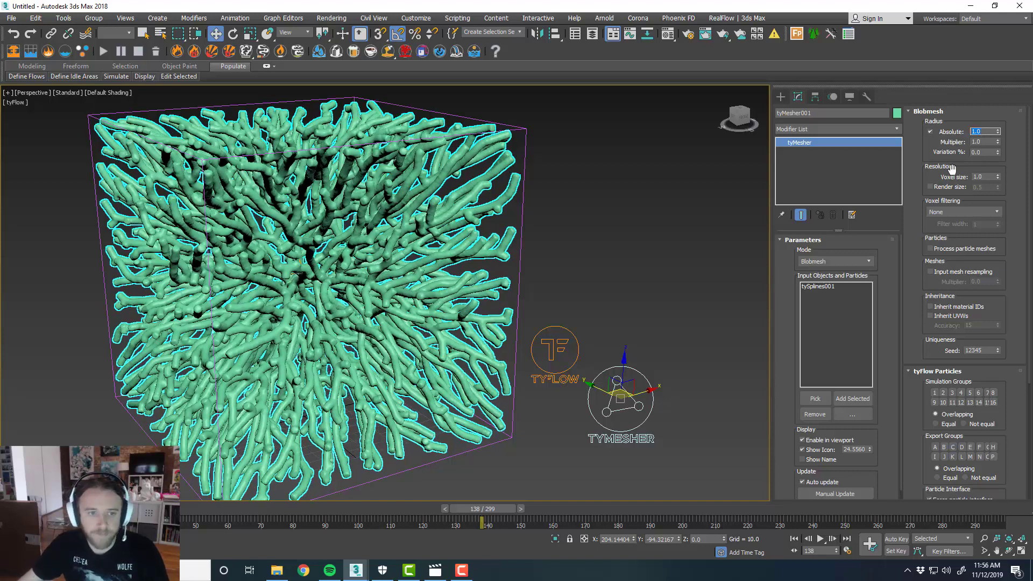
click(964, 212)
click(966, 228)
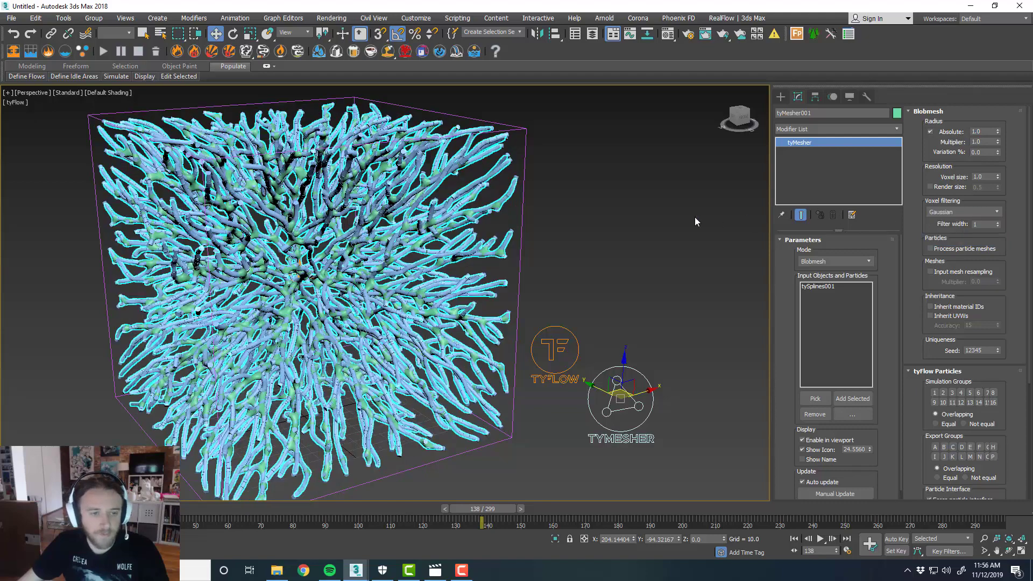
middle_drag(684, 235, 664, 233)
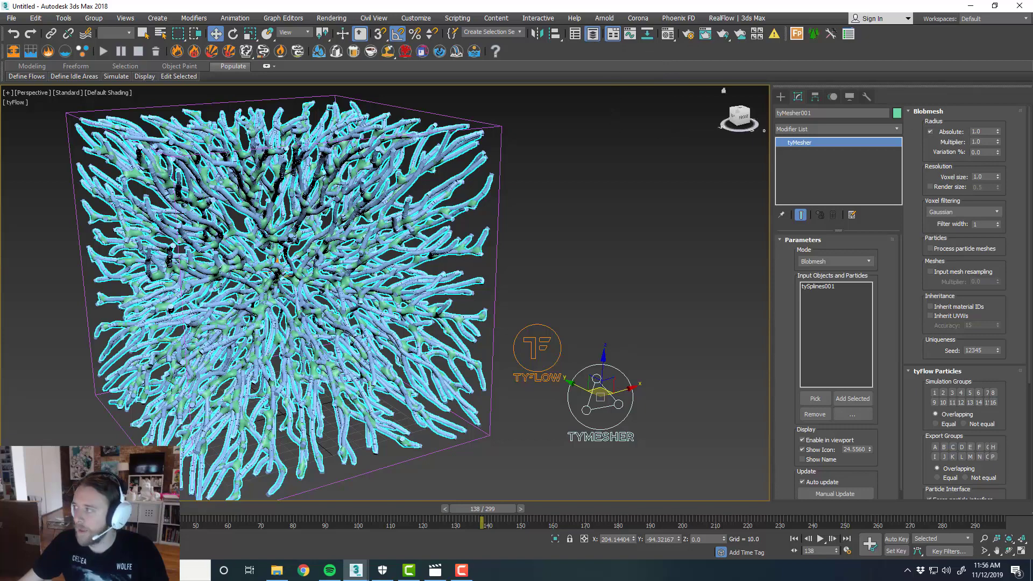
Hide the tySplines001 object in the Layer Explorer, leaving the tyMesher surface visible, and close the explorer.
drag(785, 1, 688, 127)
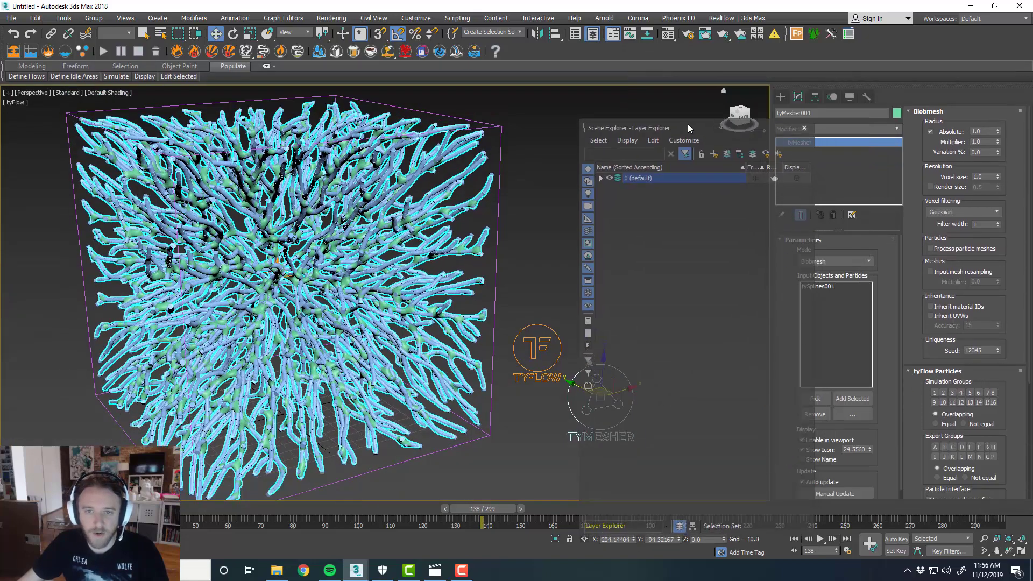
click(599, 175)
click(617, 223)
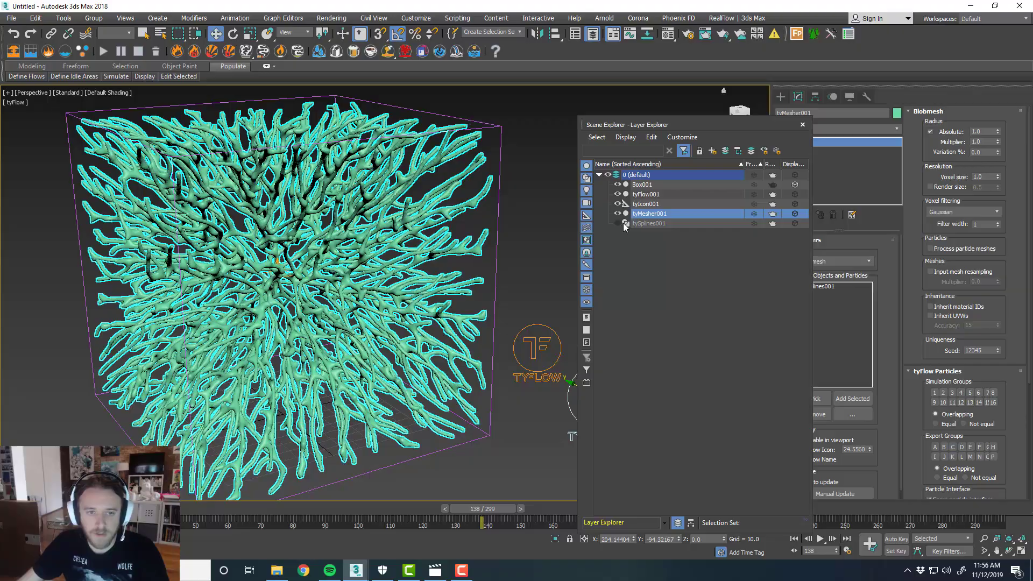
click(803, 124)
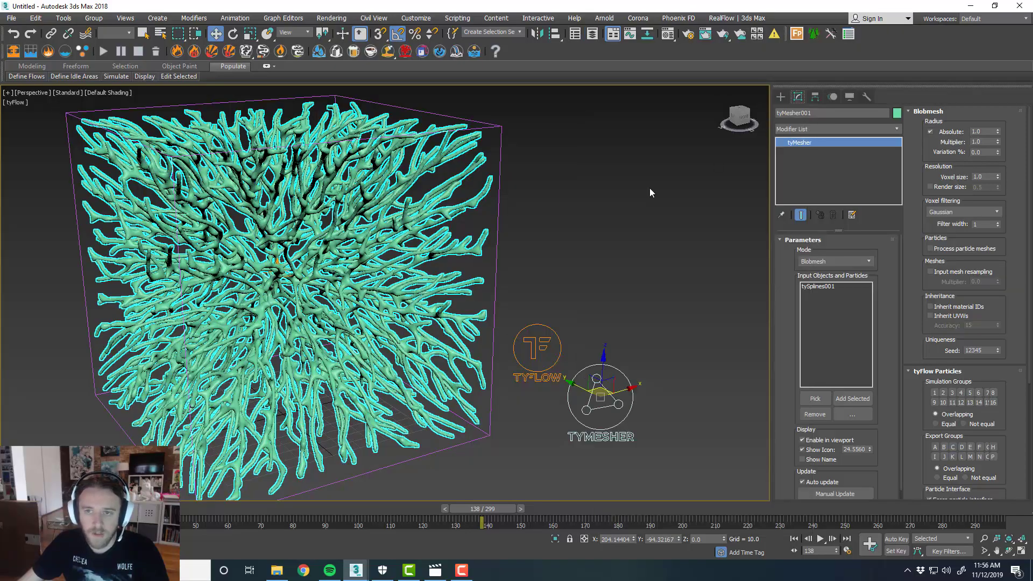
Examine the smoothed tyMesher branches up close and from several angles.
middle_drag(483, 221, 523, 197)
scroll(484, 231, up, 3)
mouse_move(505, 241)
alt+middle_down()
mouse_move(496, 233)
mouse_move(512, 239)
mouse_move(484, 246)
mouse_move(509, 246)
alt+middle_up()
scroll(464, 246, down, 3)
scroll(520, 228, up, 3)
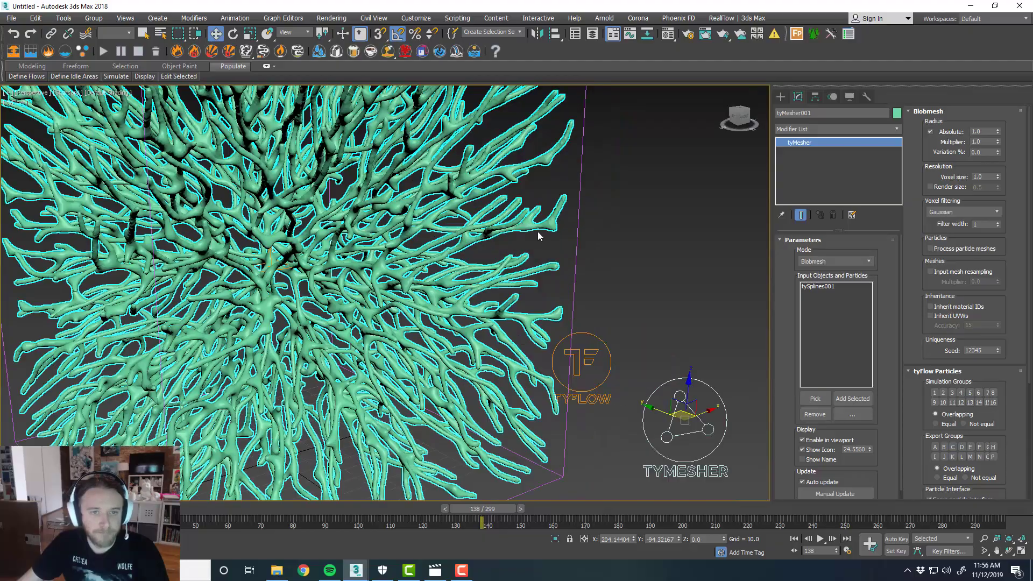
scroll(606, 253, down, 5)
scroll(524, 238, up, 4)
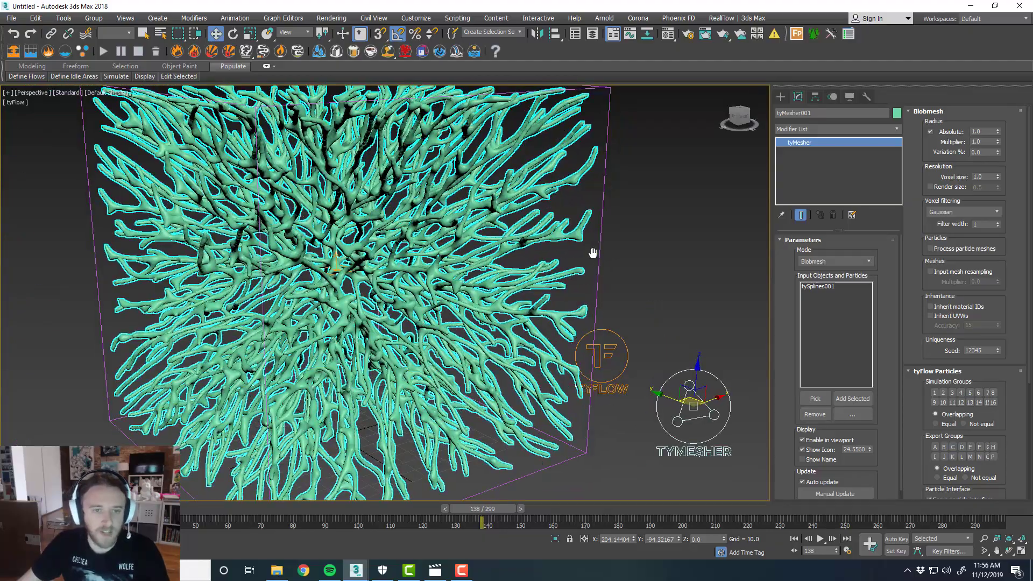
alt+middle_drag(592, 253, 590, 257)
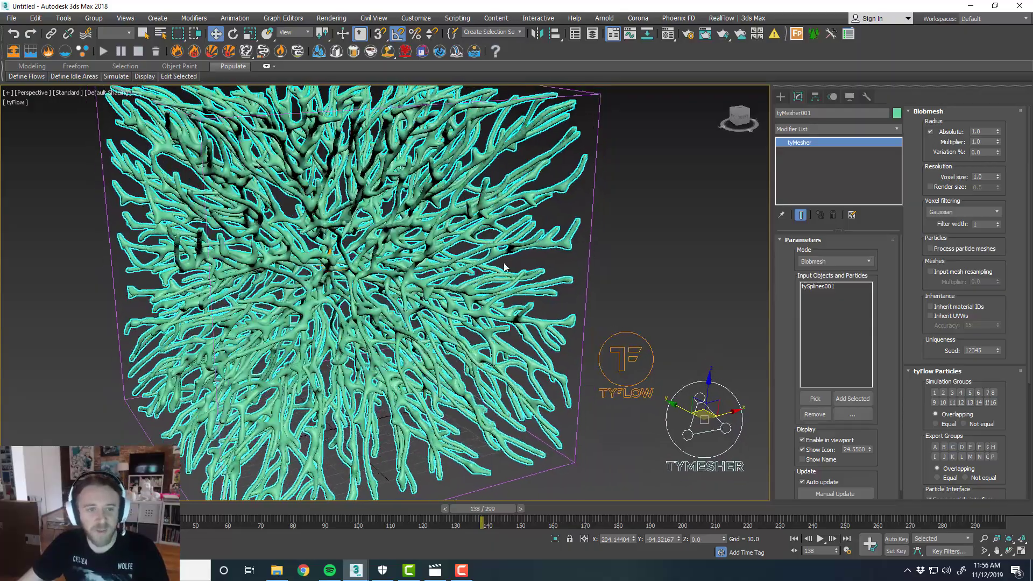
Overlay edged faces on the tyMesher surface to inspect its mesh density, and switch the overlay off again.
alt+middle_drag(504, 266, 586, 253)
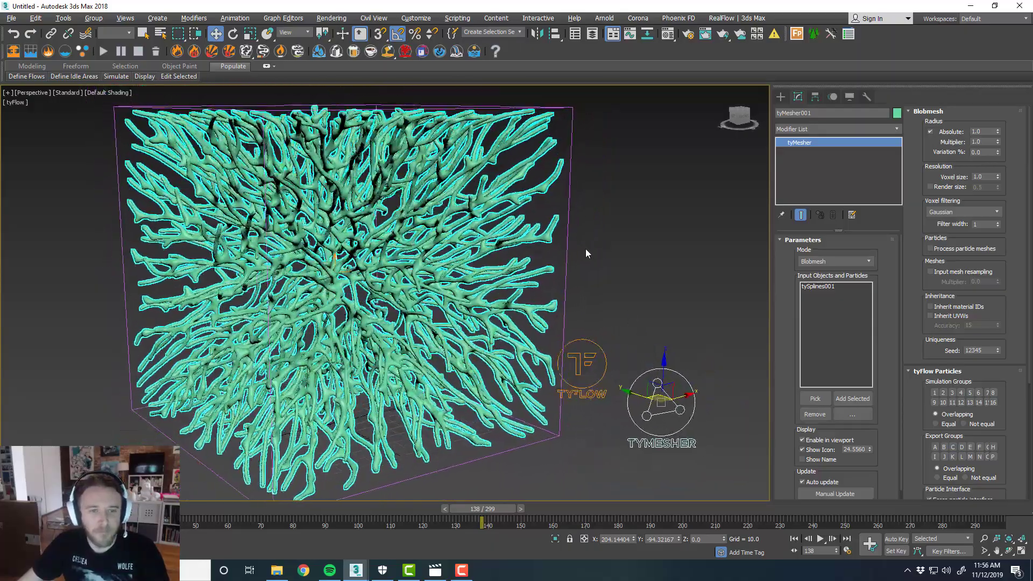
scroll(393, 186, up, 3)
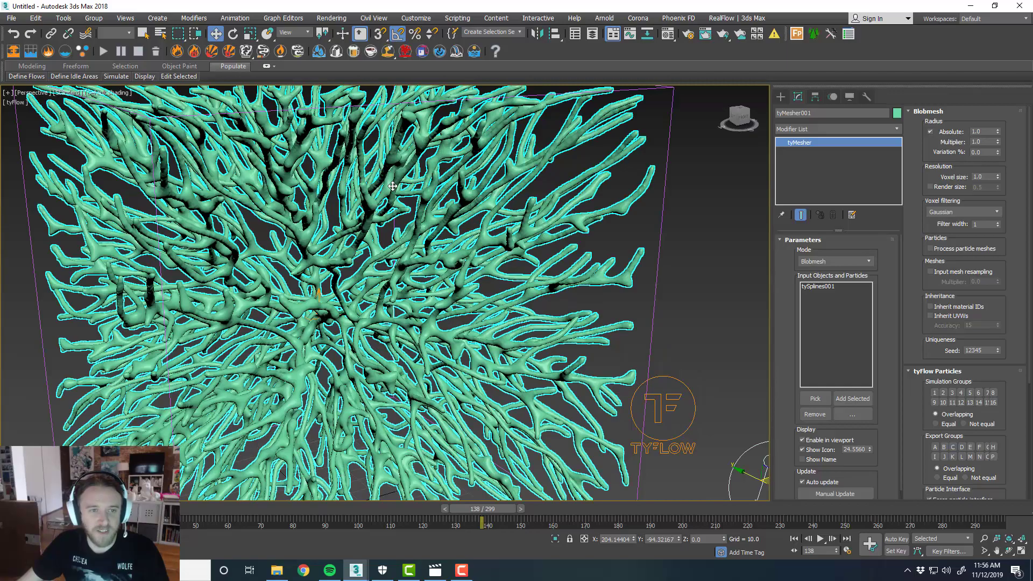
click(101, 93)
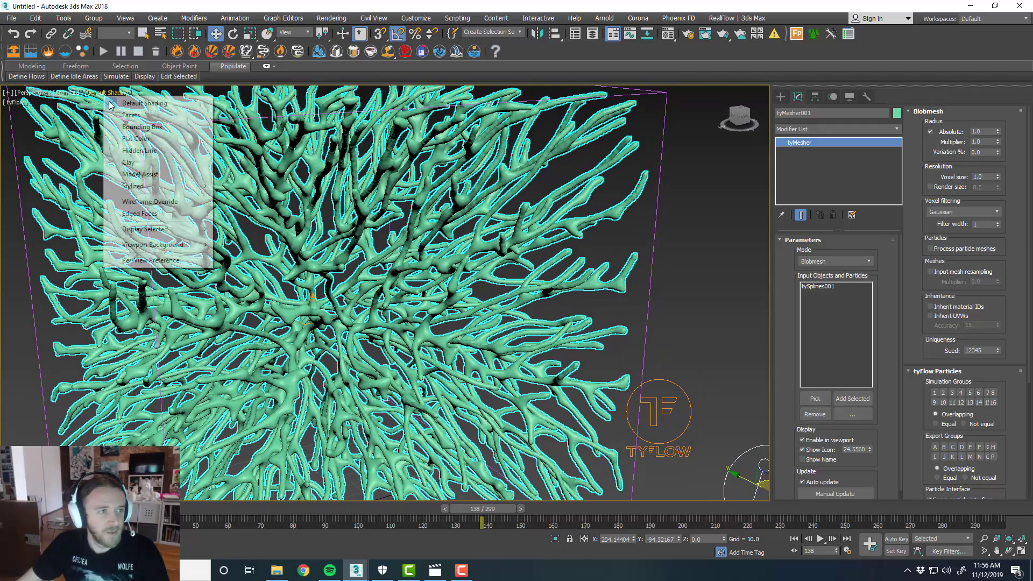
click(150, 214)
scroll(355, 188, up, 3)
scroll(364, 188, down, 2)
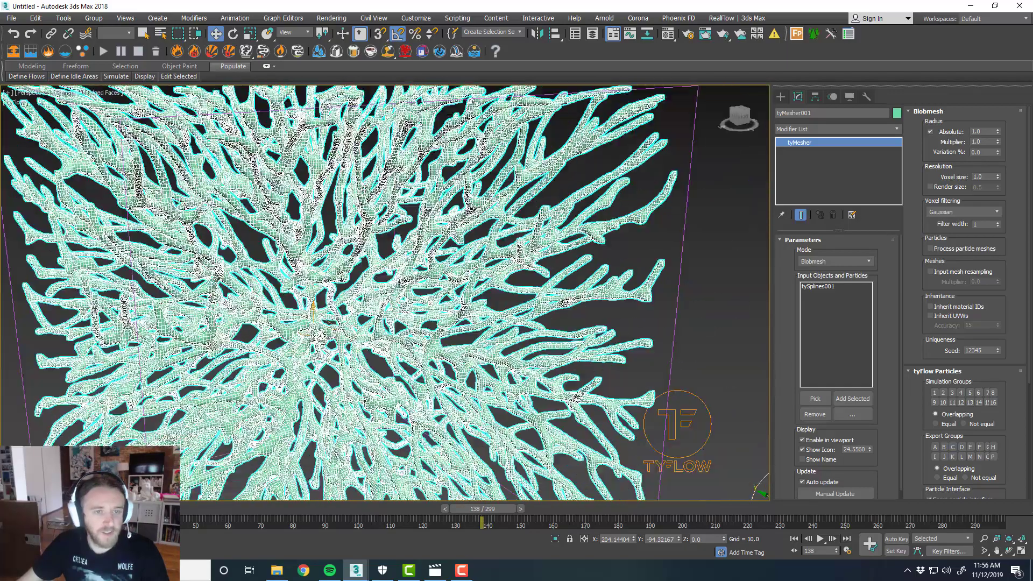
scroll(365, 189, down, 4)
scroll(370, 199, up, 5)
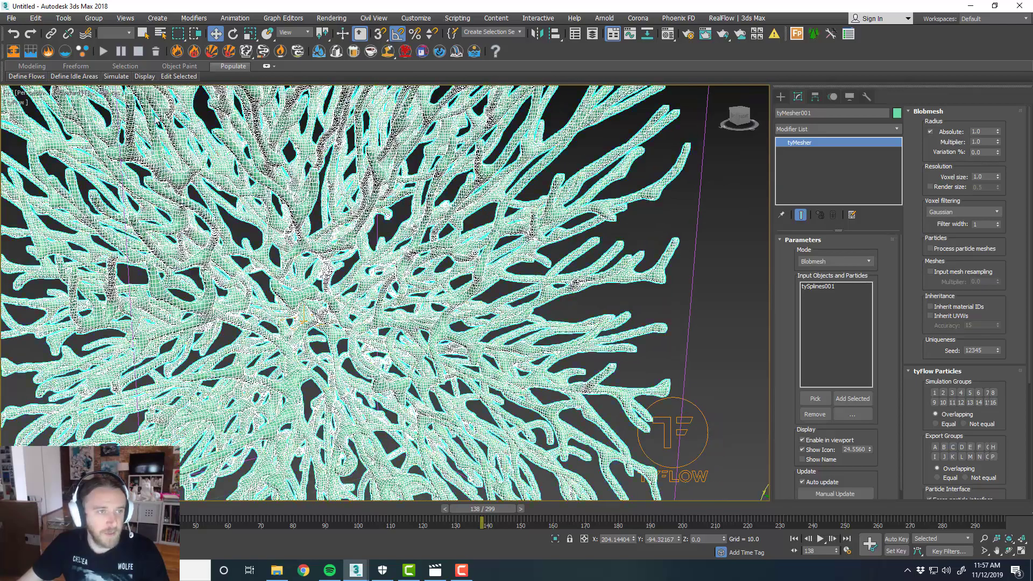
click(112, 96)
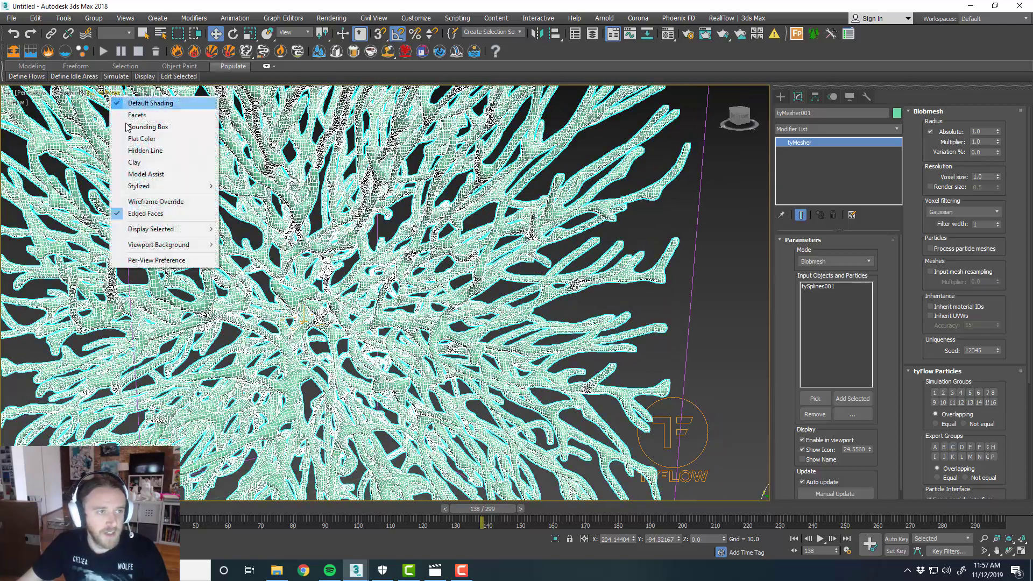
click(149, 214)
scroll(429, 245, down, 5)
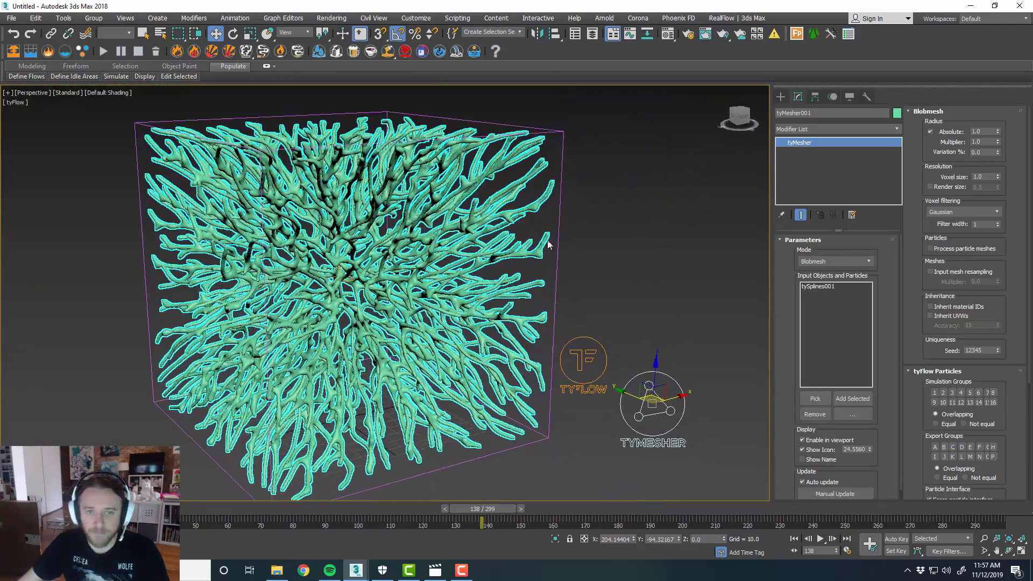
Add a Relax modifier on top of the tyMesher.
click(897, 130)
scroll(897, 194, down, 1)
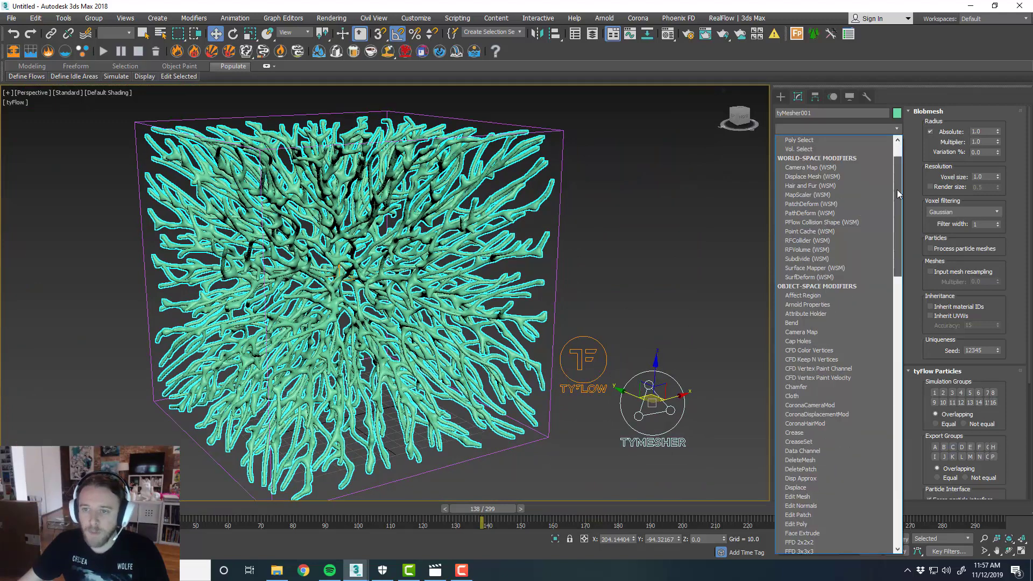
scroll(897, 191, down, 9)
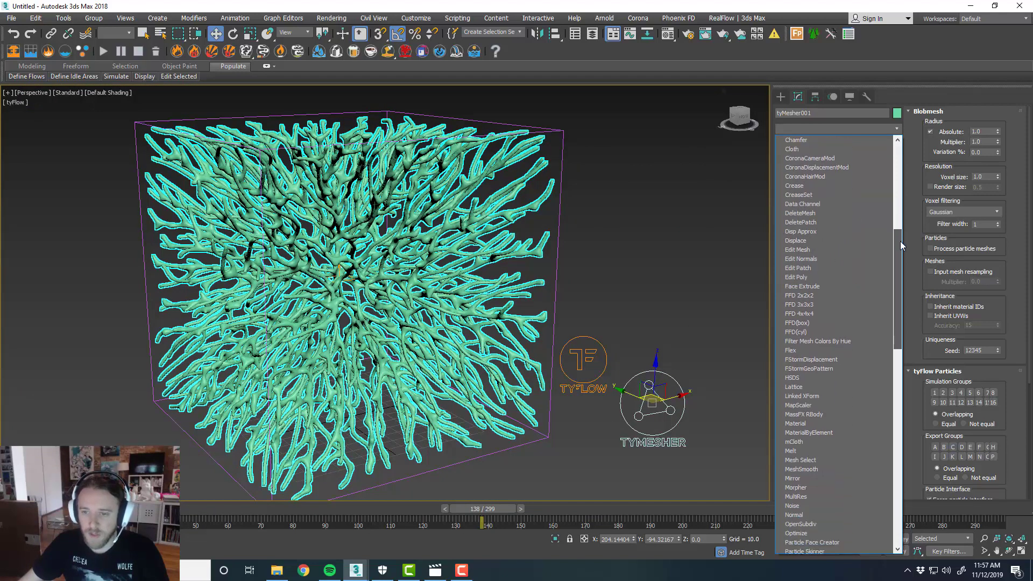
scroll(903, 257, down, 10)
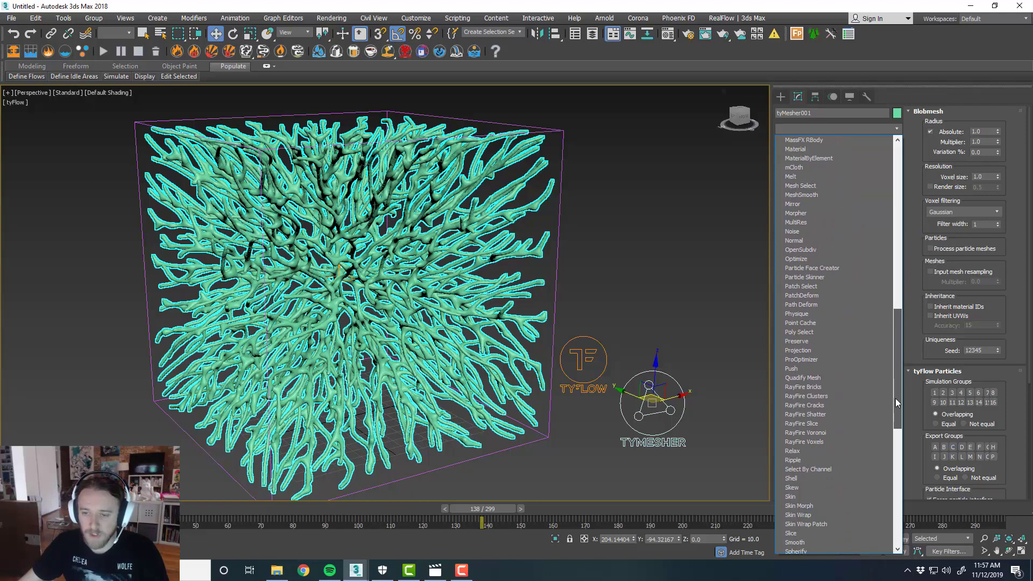
click(850, 452)
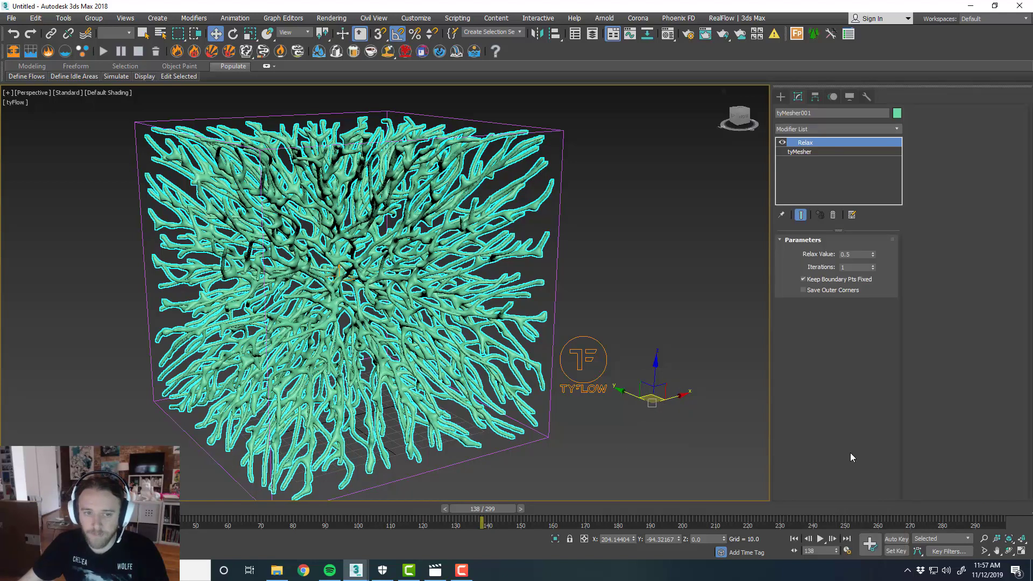
Set the Relax modifier's relax value to 1.0 and its iterations to 5.
click(865, 254)
text(1)
key(Return)
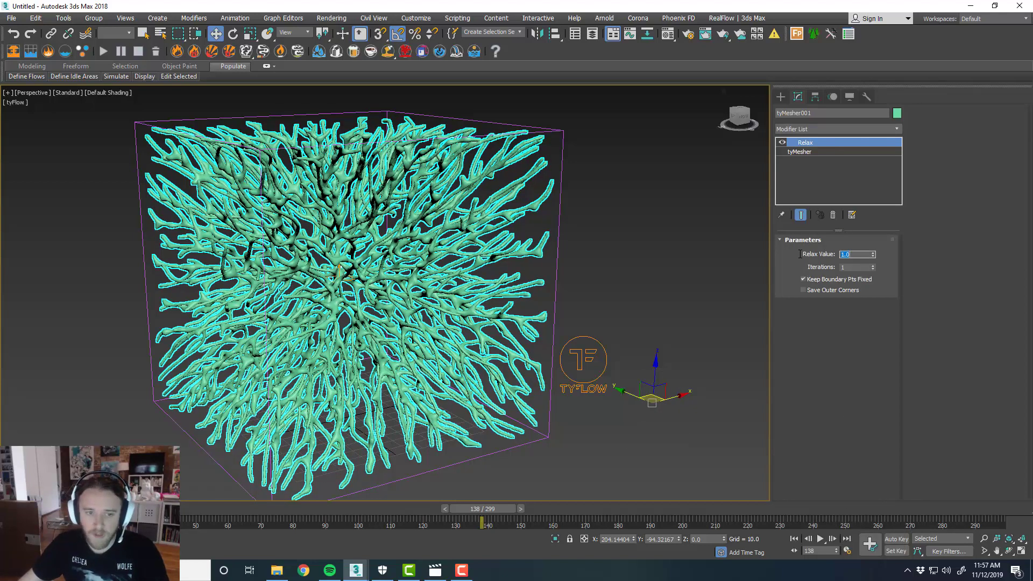
click(849, 267)
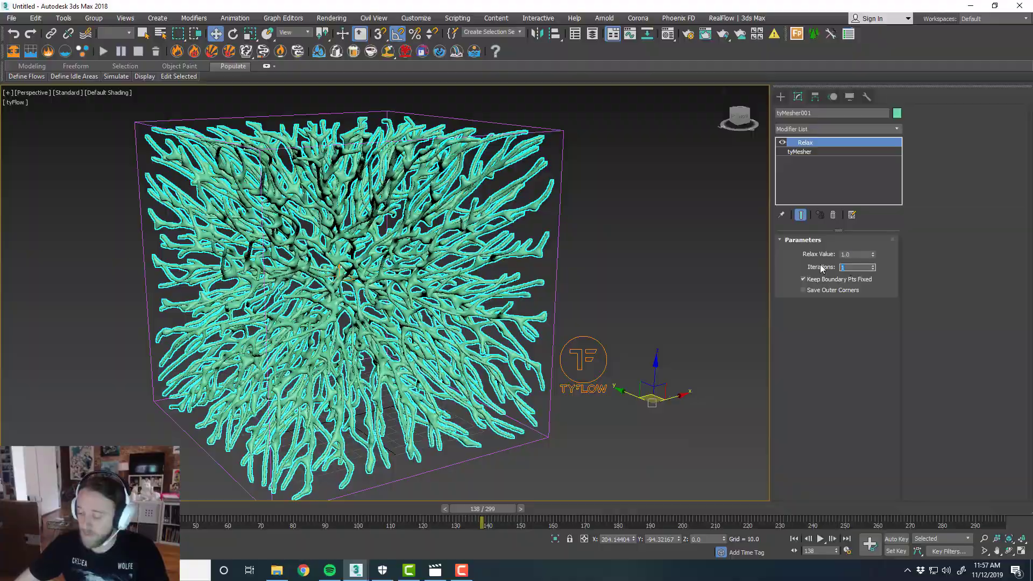
text(5)
key(Return)
Examine how the relaxed branches look up close and as a whole, with the mesh deselected.
scroll(427, 267, up, 4)
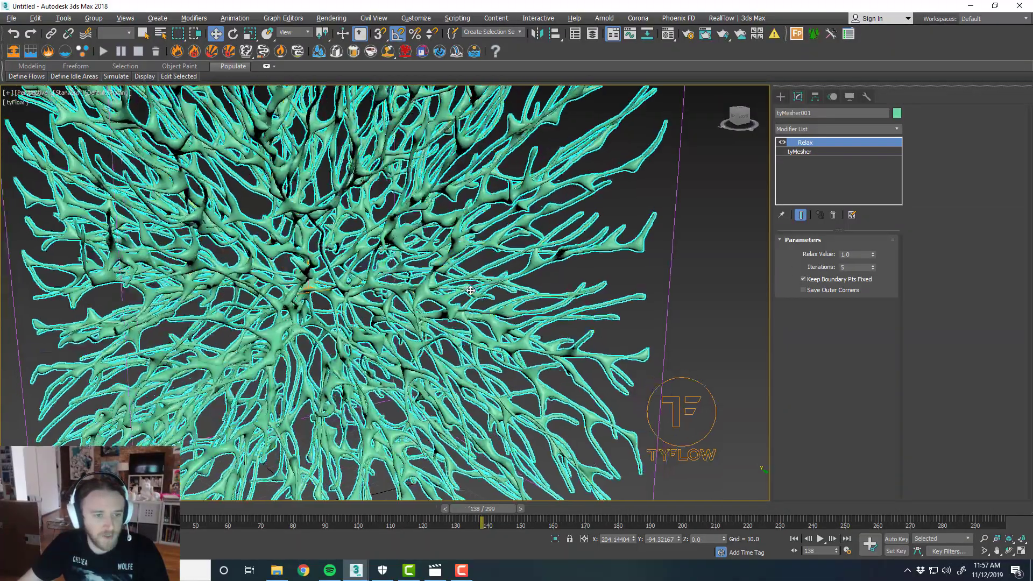
alt+middle_drag(471, 290, 512, 289)
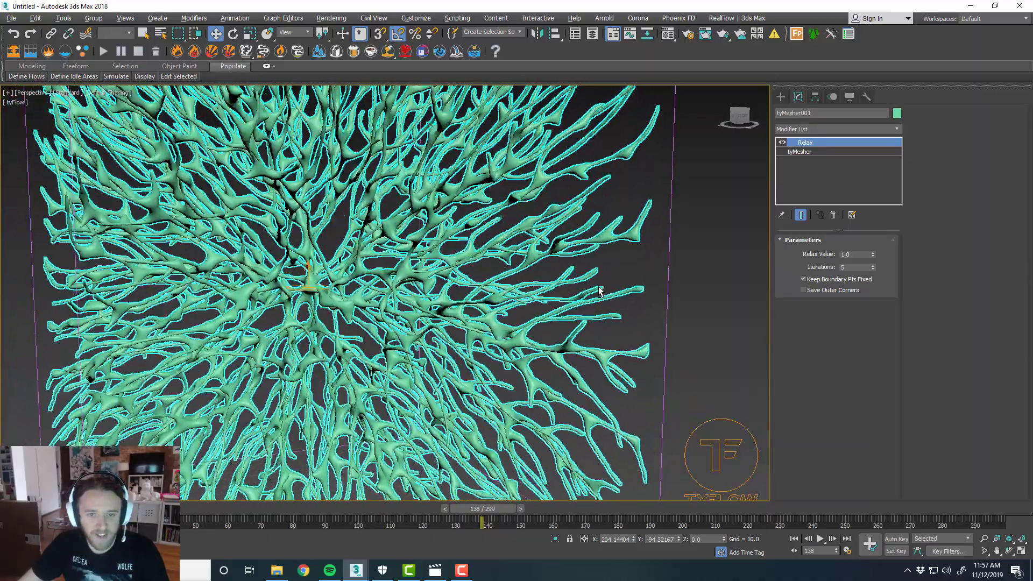
alt+middle_drag(599, 290, 579, 278)
scroll(436, 213, up, 5)
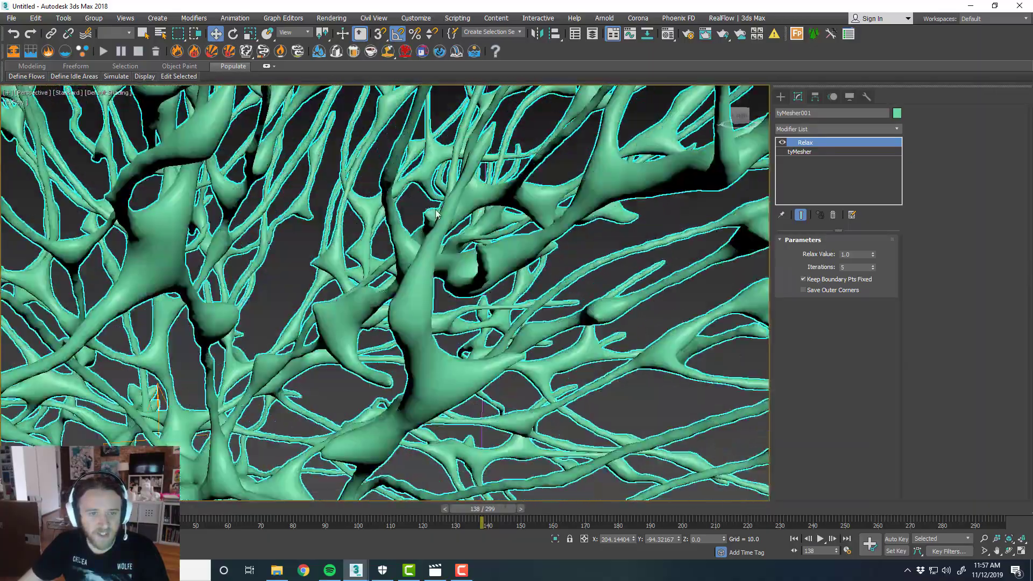
alt+middle_drag(506, 264, 549, 272)
scroll(549, 272, down, 3)
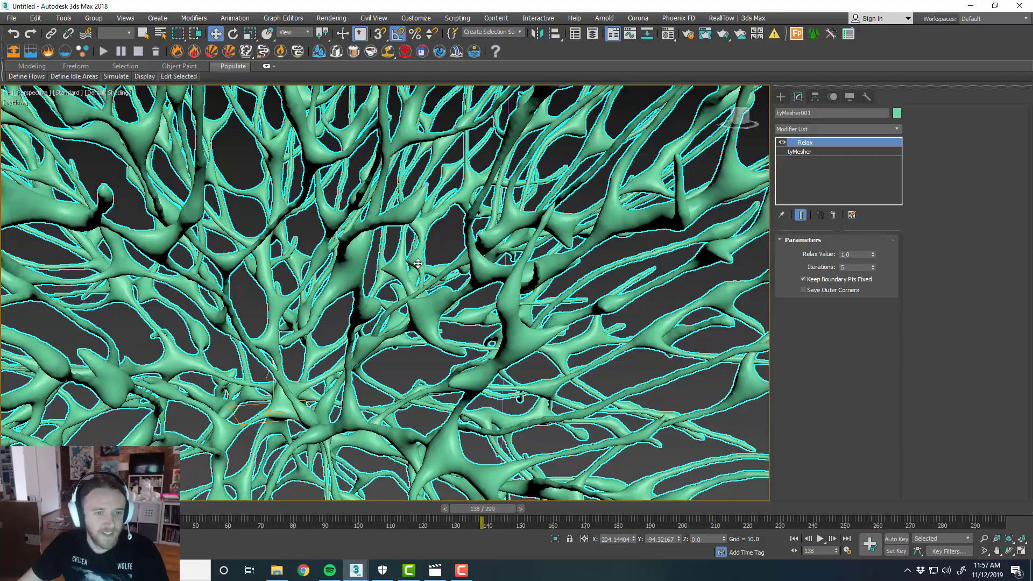
scroll(418, 264, down, 8)
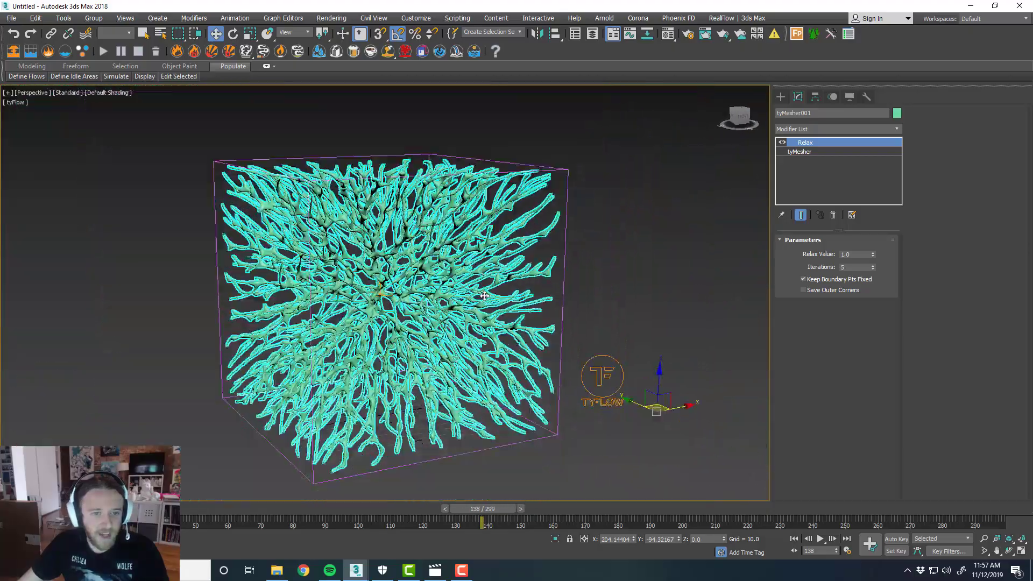
alt+middle_drag(484, 296, 586, 295)
click(590, 281)
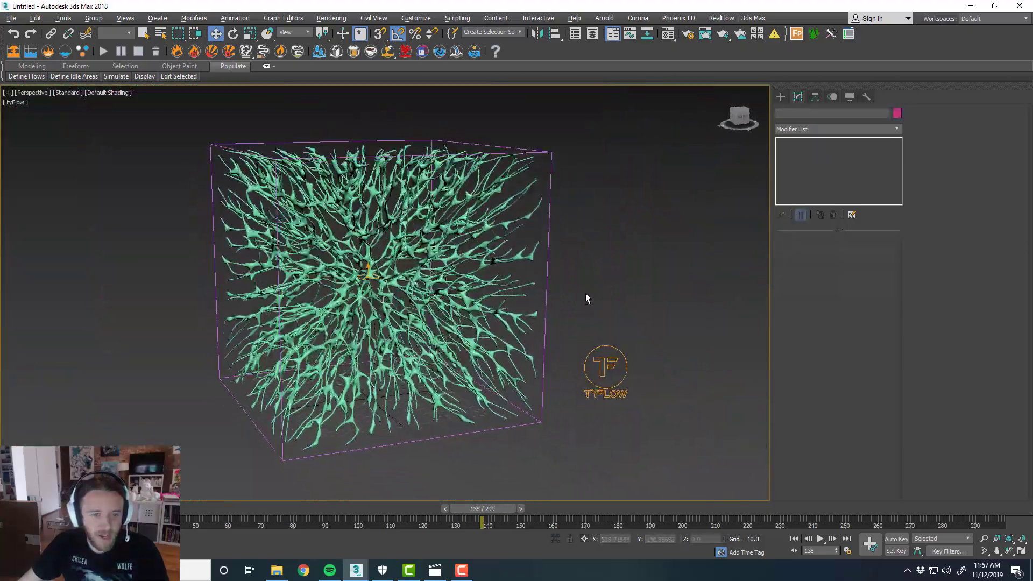
scroll(474, 272, up, 6)
Turn off the Relax modifier on the tyMesher and try an absolute blobmesh radius of 1.5.
click(507, 266)
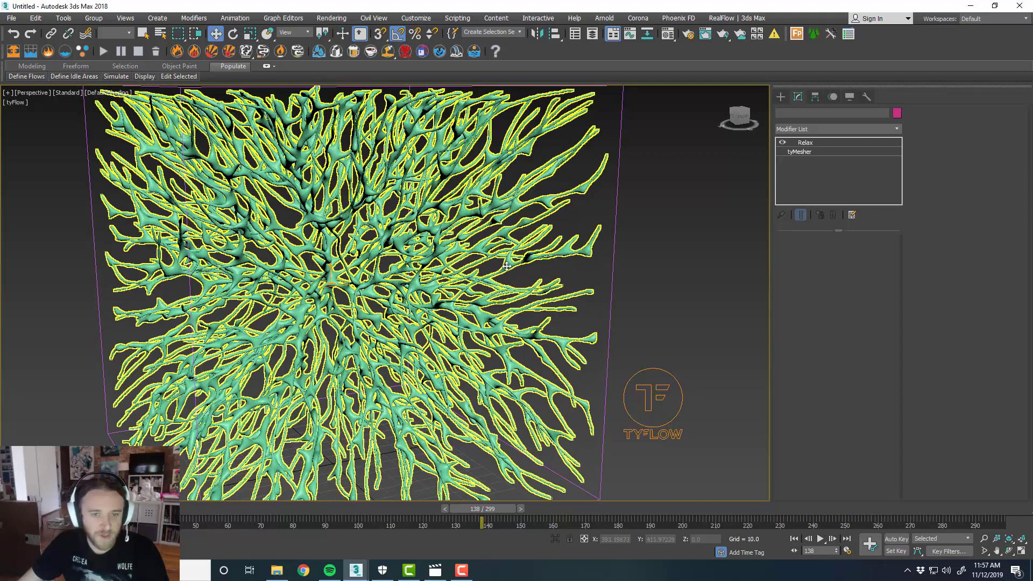
click(782, 142)
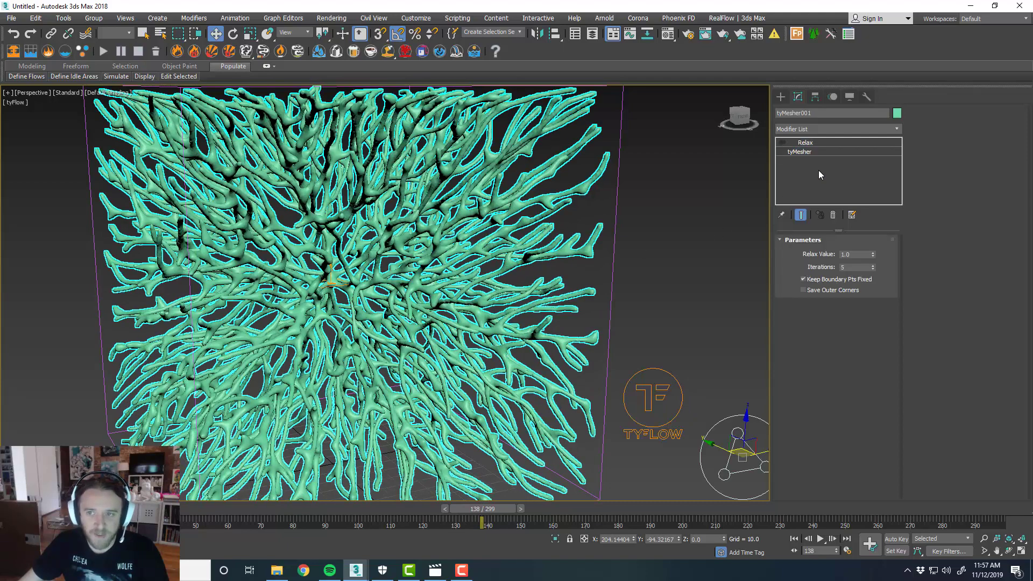
click(801, 151)
click(984, 132)
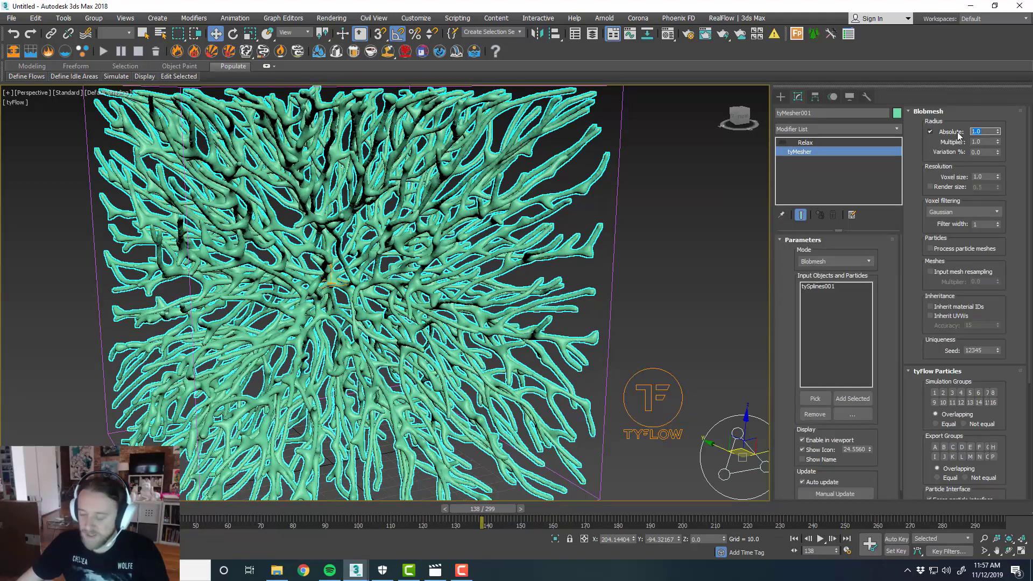
text(1.5)
key(Return)
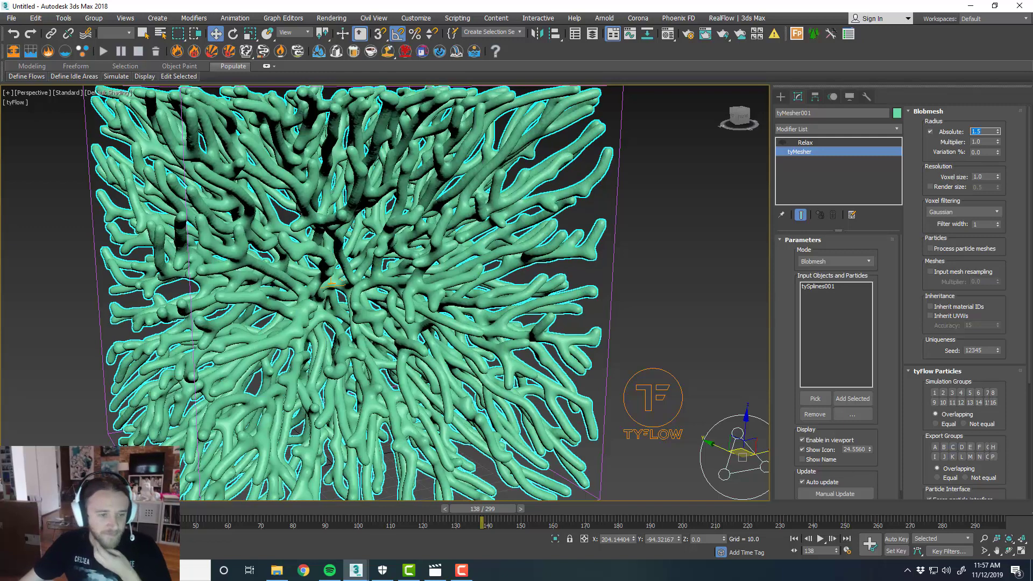
Set the tyMesher's absolute blobmesh radius to 1.2 and turn the Relax modifier on.
text(1.2)
key(Return)
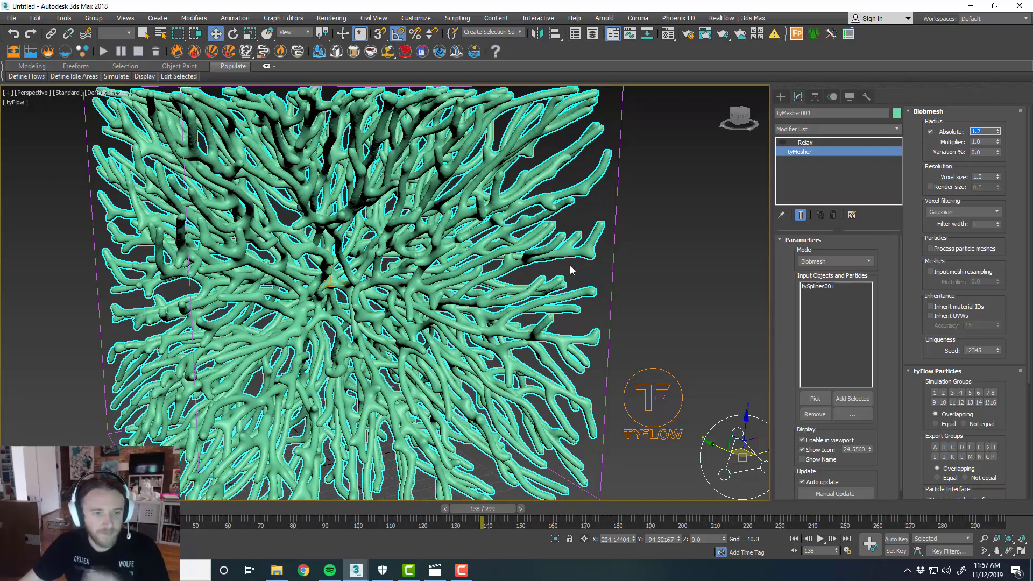
middle_drag(527, 271, 567, 274)
scroll(505, 269, down, 3)
scroll(537, 275, up, 3)
click(783, 142)
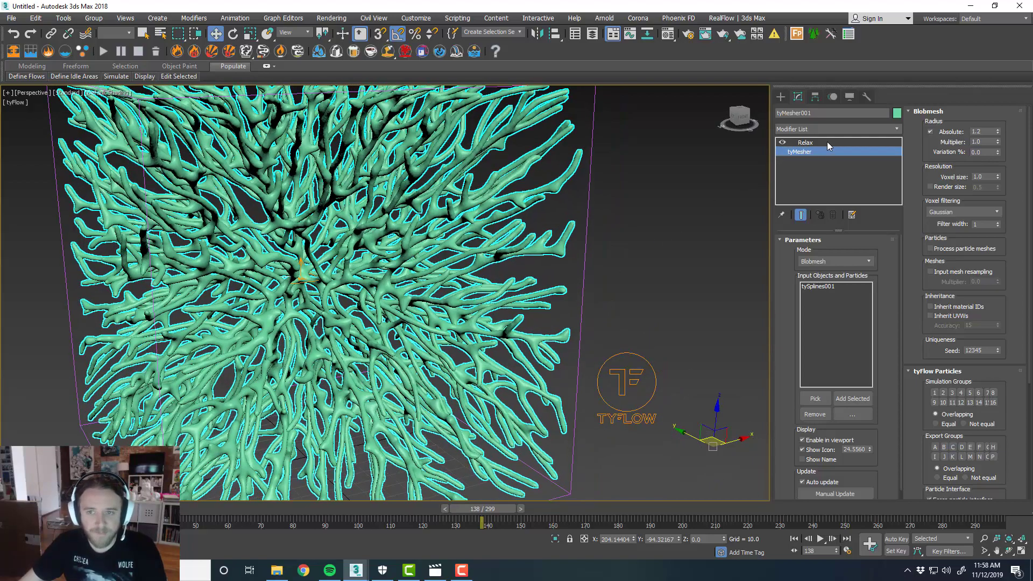
click(823, 144)
Deselect the mesh and examine the thickened, relaxed branches inside the box from several angles.
click(702, 228)
scroll(519, 264, down, 3)
mouse_move(543, 264)
alt+middle_down()
mouse_move(587, 272)
mouse_move(549, 256)
alt+middle_up()
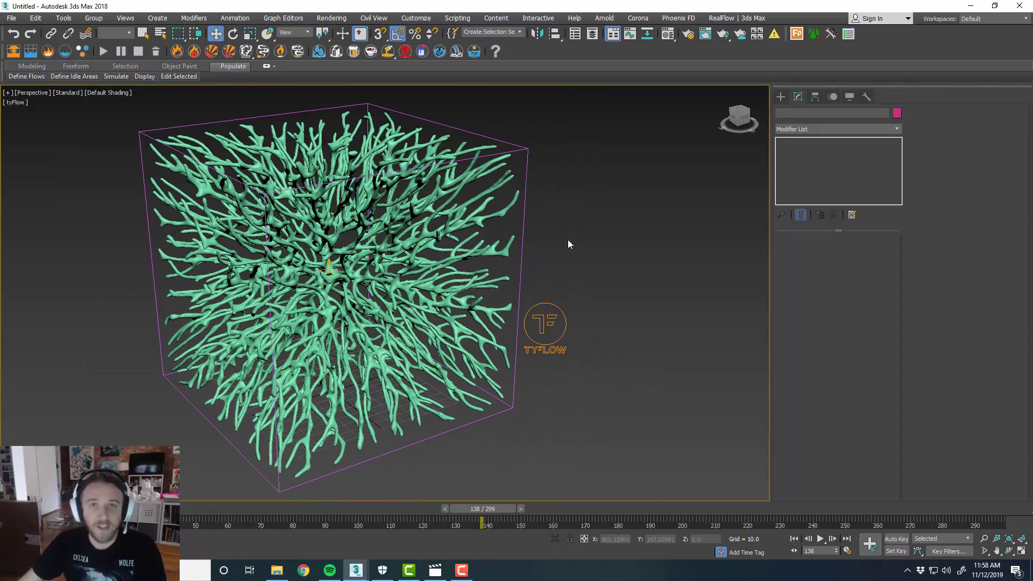
click(534, 217)
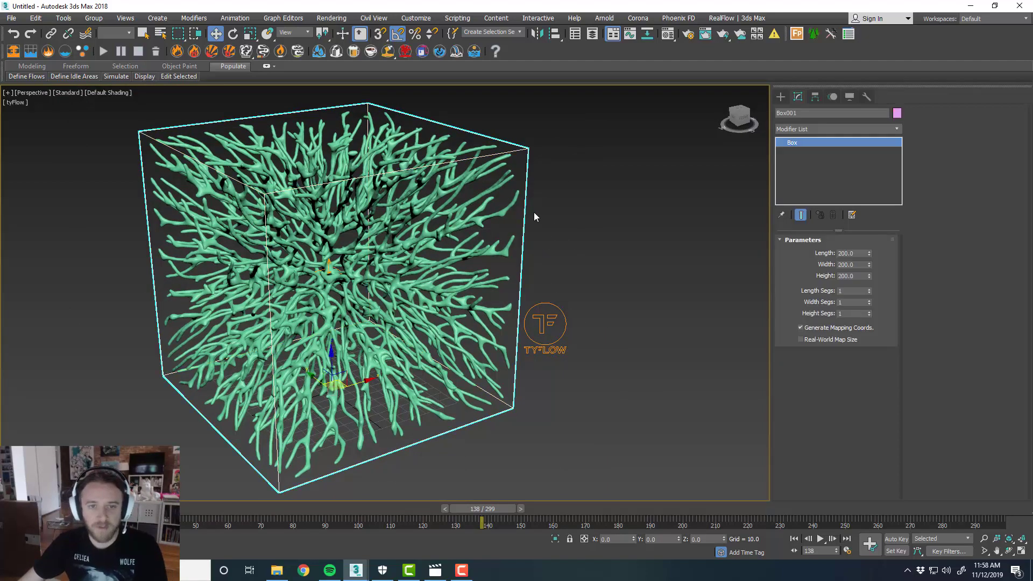
click(566, 214)
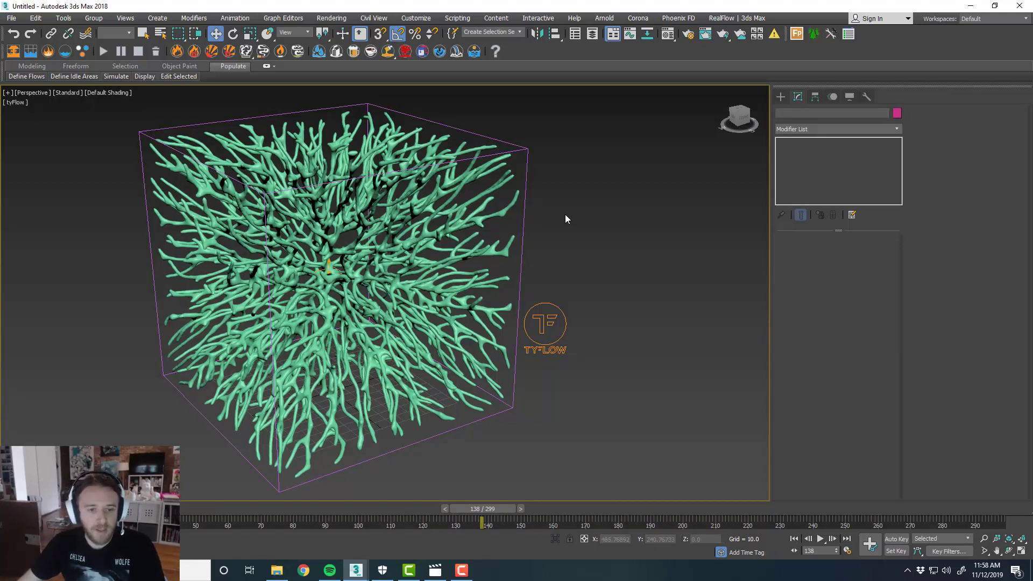
middle_drag(574, 254, 560, 251)
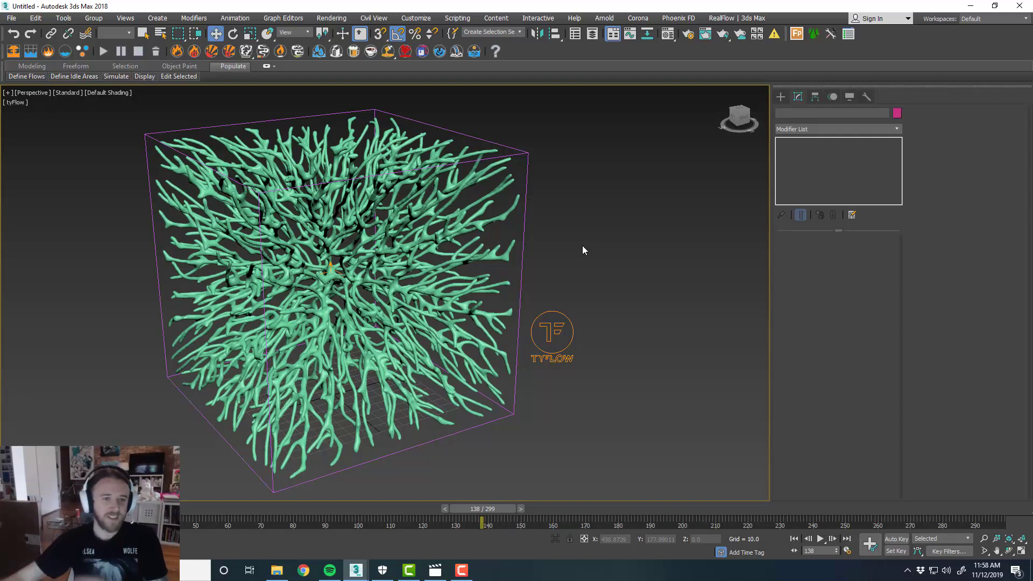
middle_drag(593, 283, 564, 278)
middle_drag(514, 247, 578, 251)
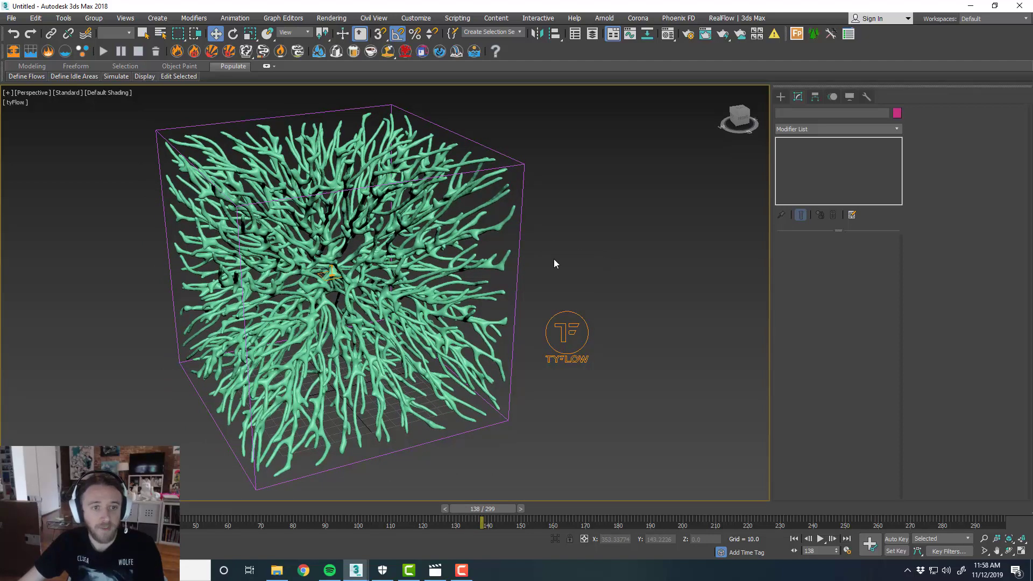
scroll(551, 259, down, 3)
scroll(550, 258, up, 3)
middle_drag(550, 257, 590, 259)
middle_drag(703, 184, 583, 186)
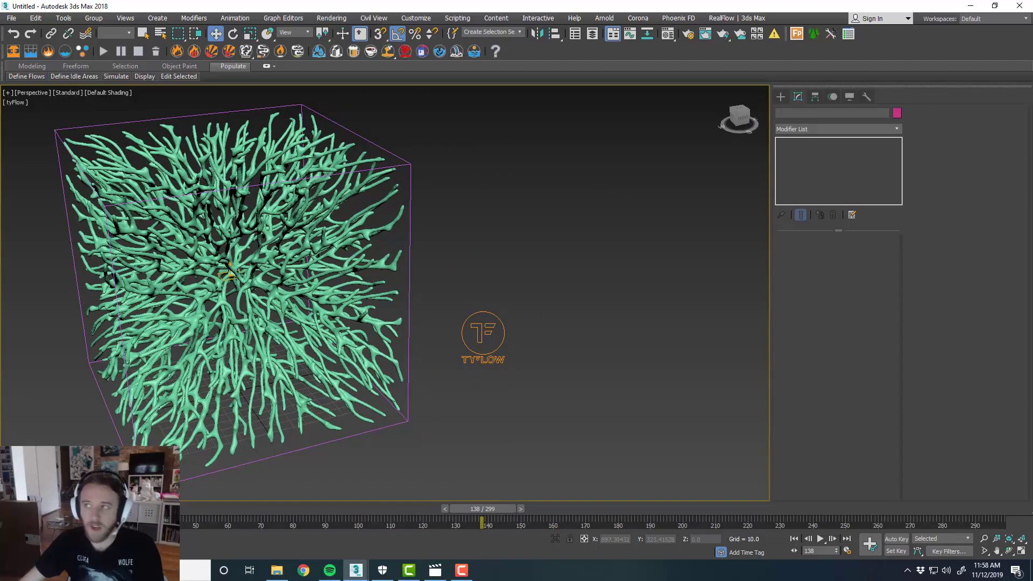
Bring the tyFlow editor into view and narrow it so the meshed branches stay visible beside it.
drag(1032, 39, 458, 32)
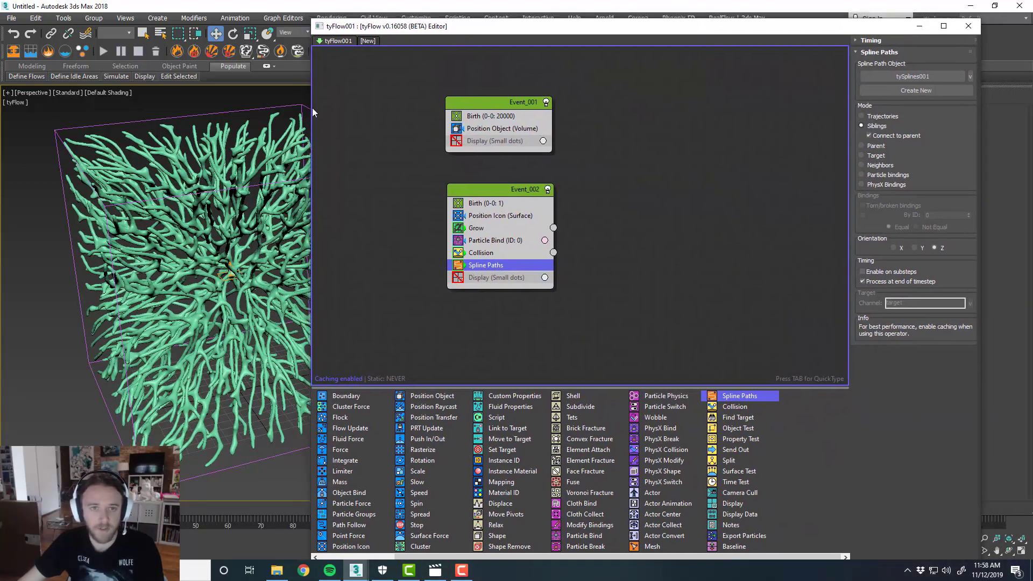
drag(308, 128, 420, 129)
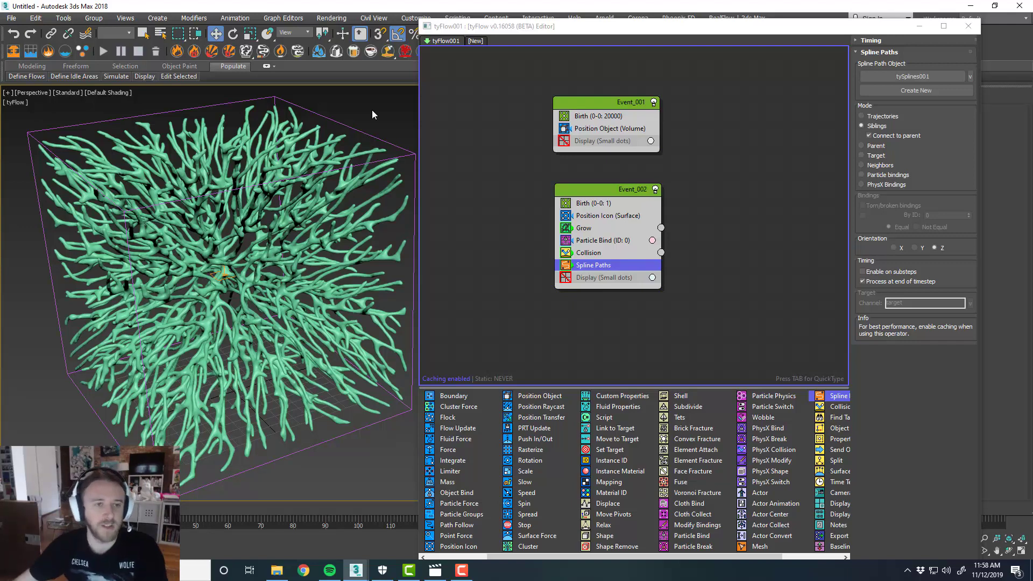
middle_drag(369, 118, 357, 124)
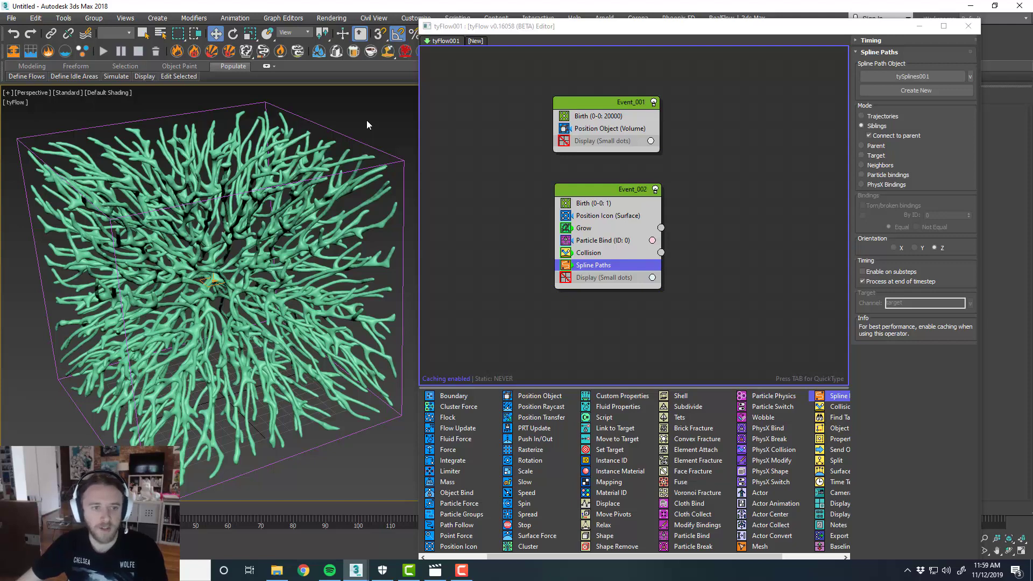
Review the finished branch mesh from several angles alongside the two-event tyFlow setup.
click(324, 216)
click(354, 122)
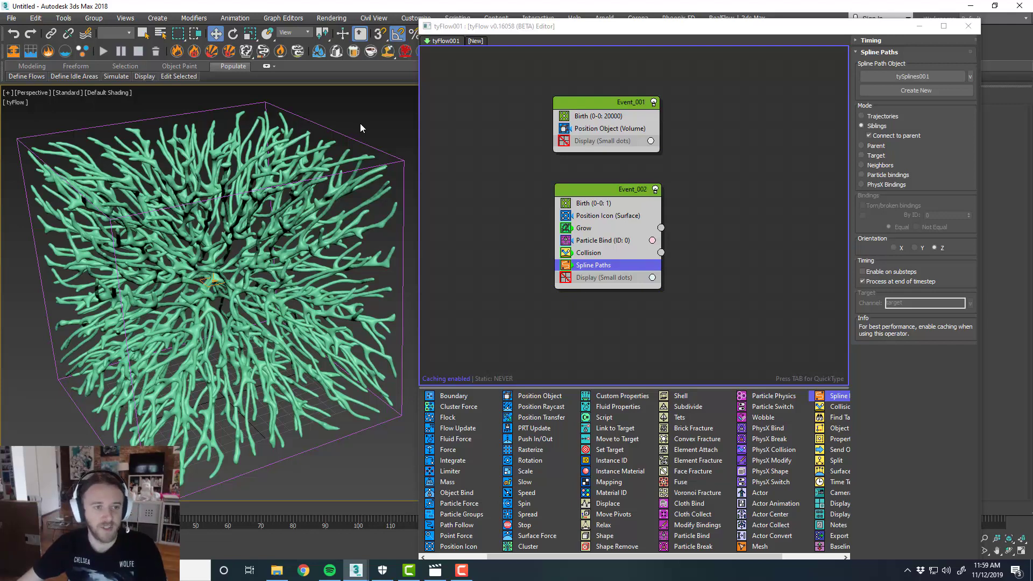
scroll(271, 249, down, 3)
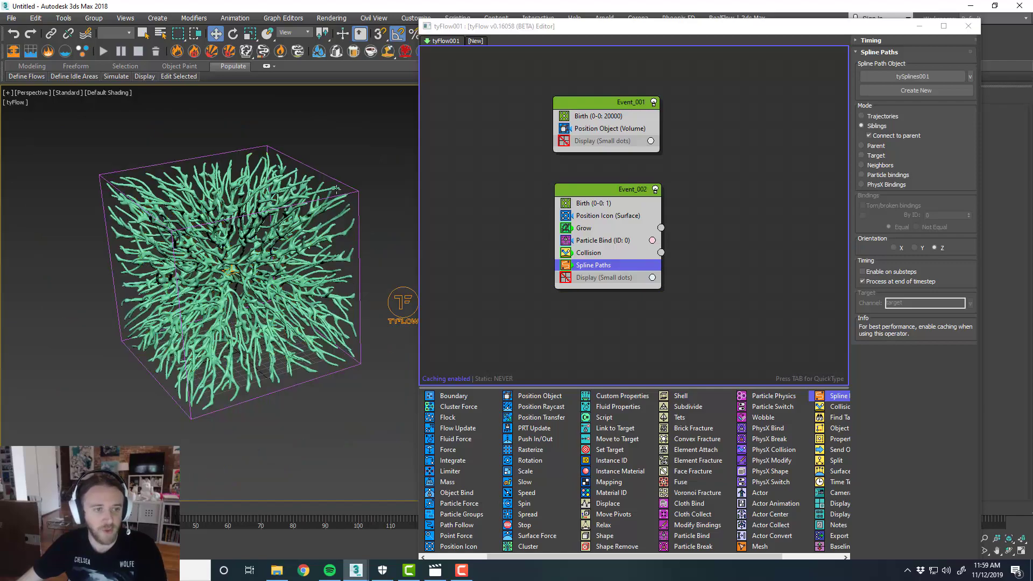
scroll(273, 177, up, 3)
alt+middle_drag(275, 177, 321, 186)
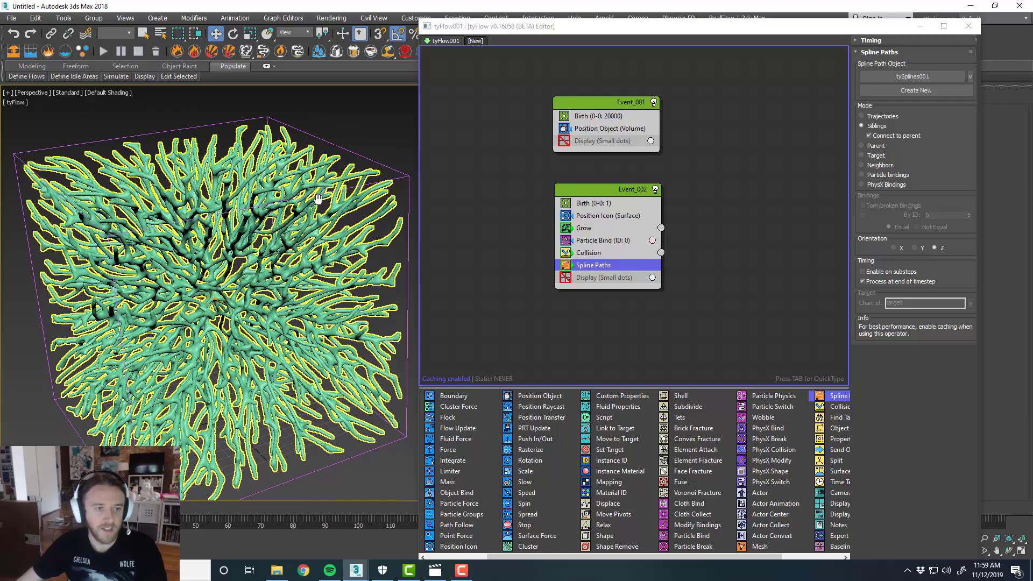
alt+middle_drag(352, 140, 376, 121)
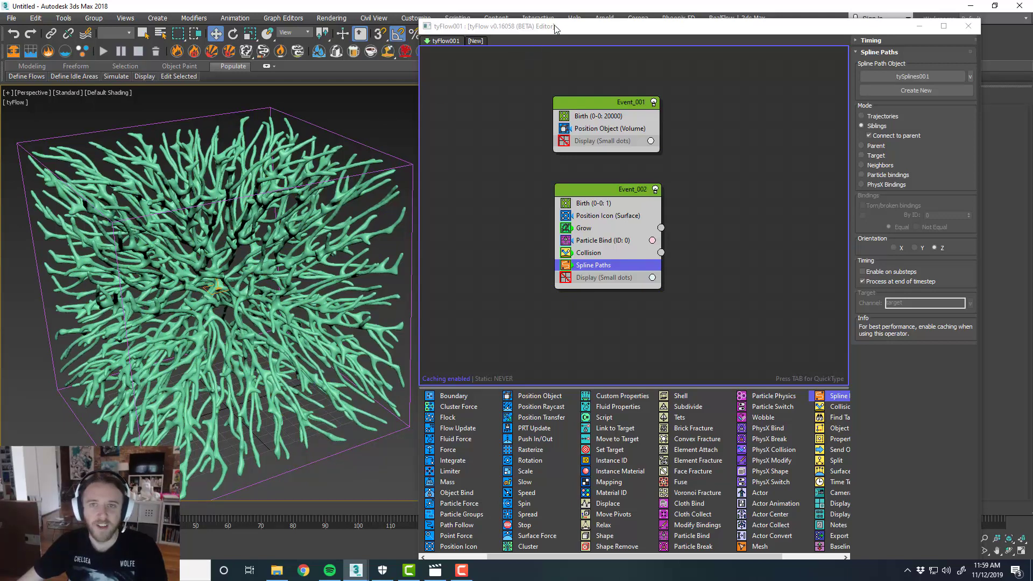
drag(554, 25, 555, 19)
middle_drag(378, 129, 371, 127)
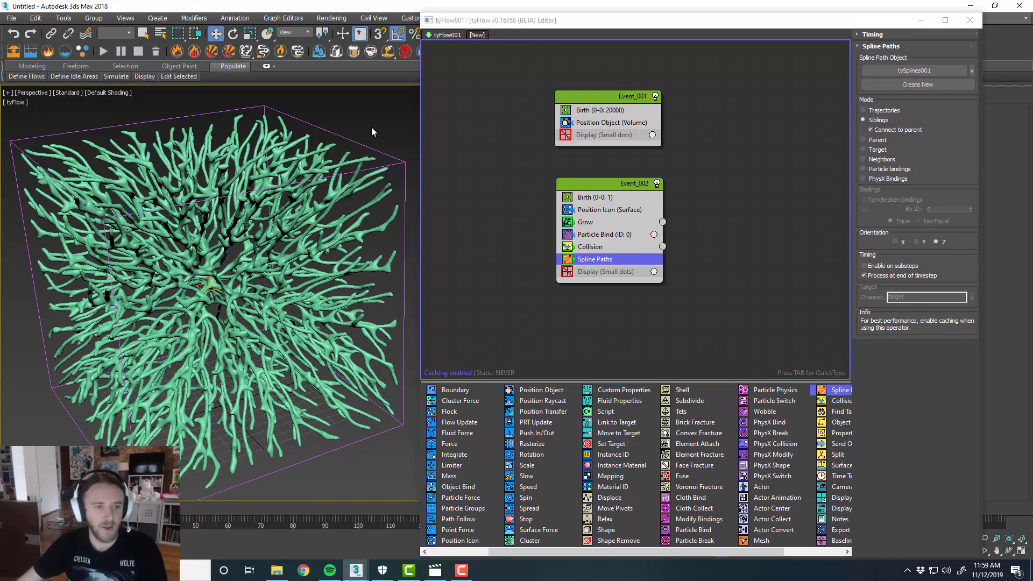